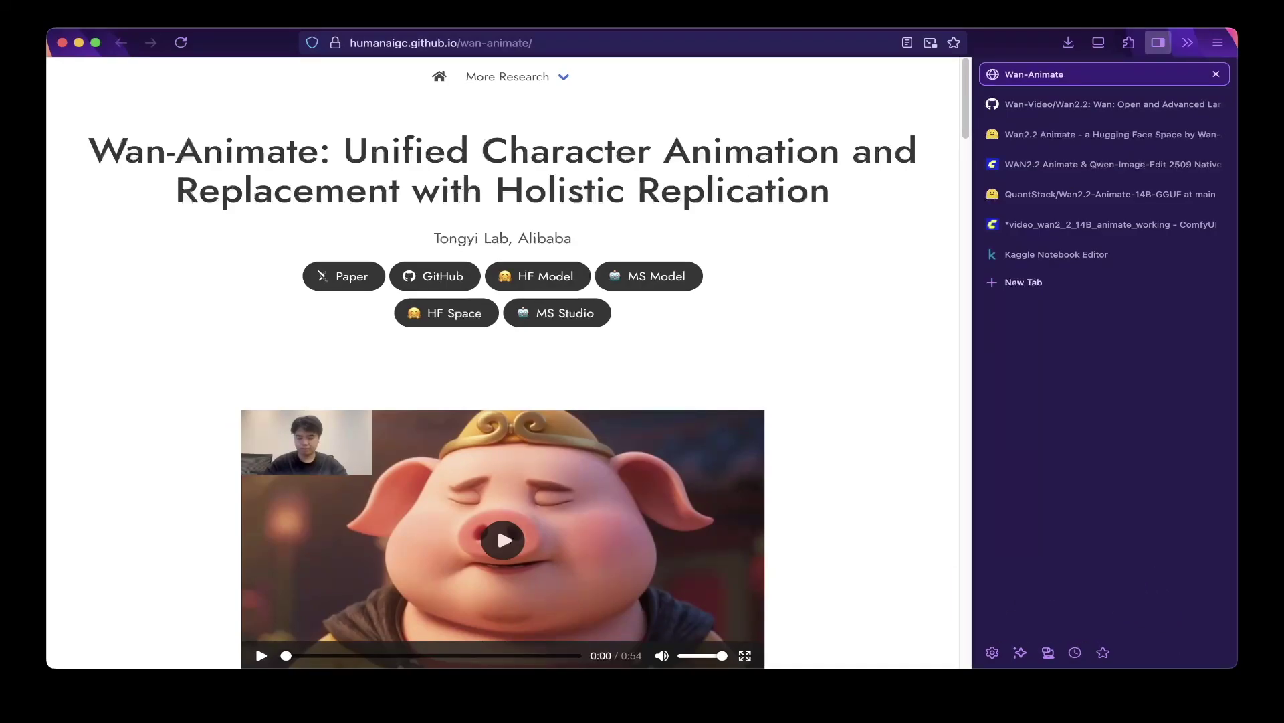
# - Scroll down the Wan-Animate page past the intro video to the character-replacement demo video
pyautogui.scroll(-10, 496, 250)
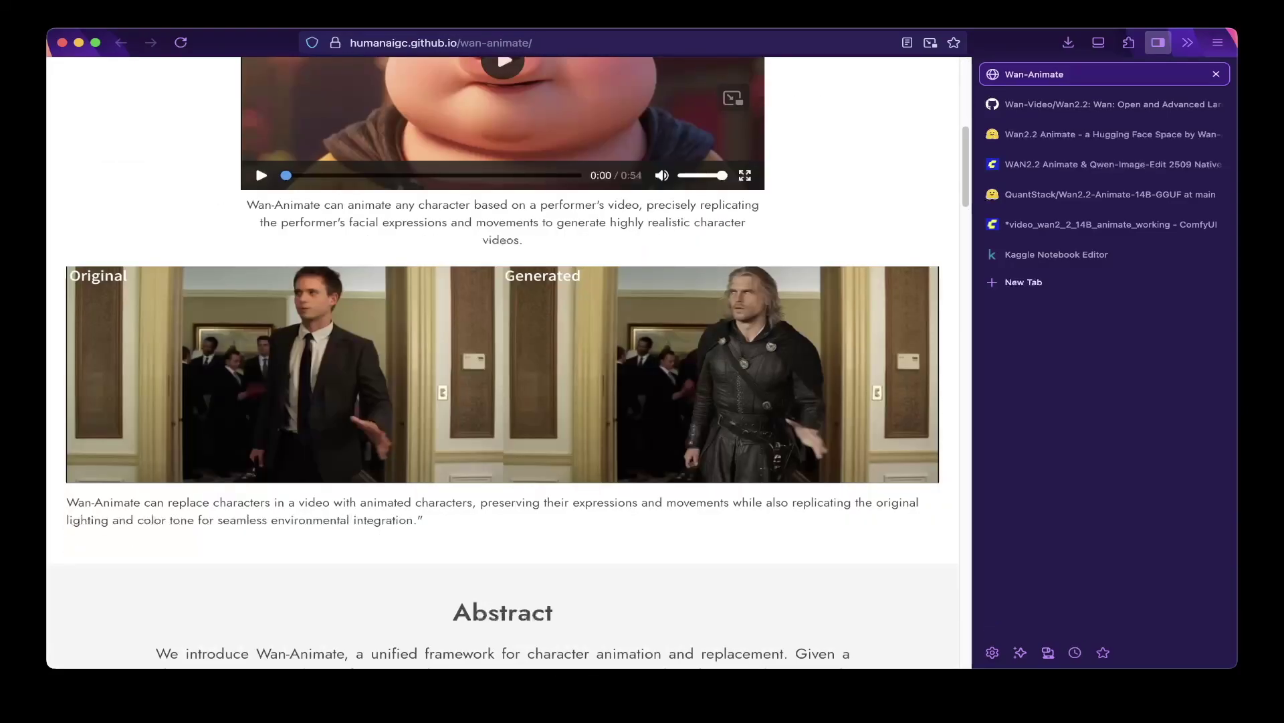
pyautogui.moveTo(502, 374)
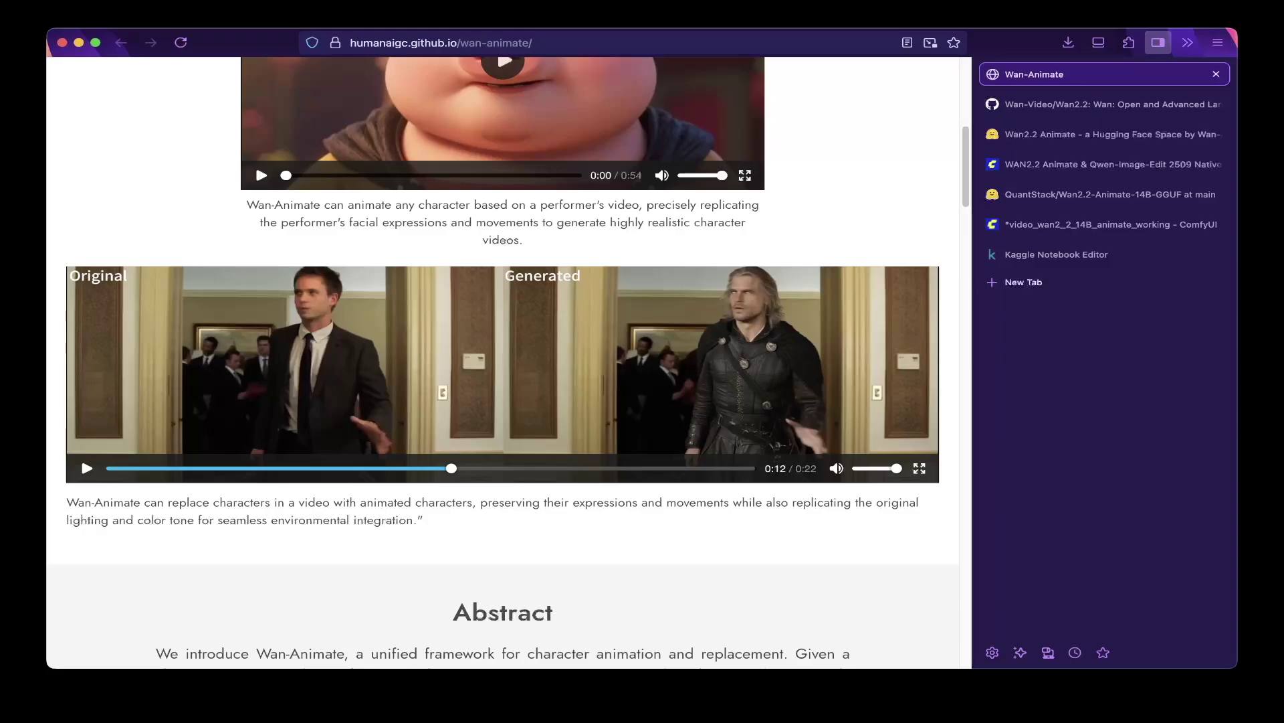
# - Scroll through the Results Gallery examples, then go to the Wan-Video/Wan2.2 GitHub repository
pyautogui.scroll(-15, 502, 361)
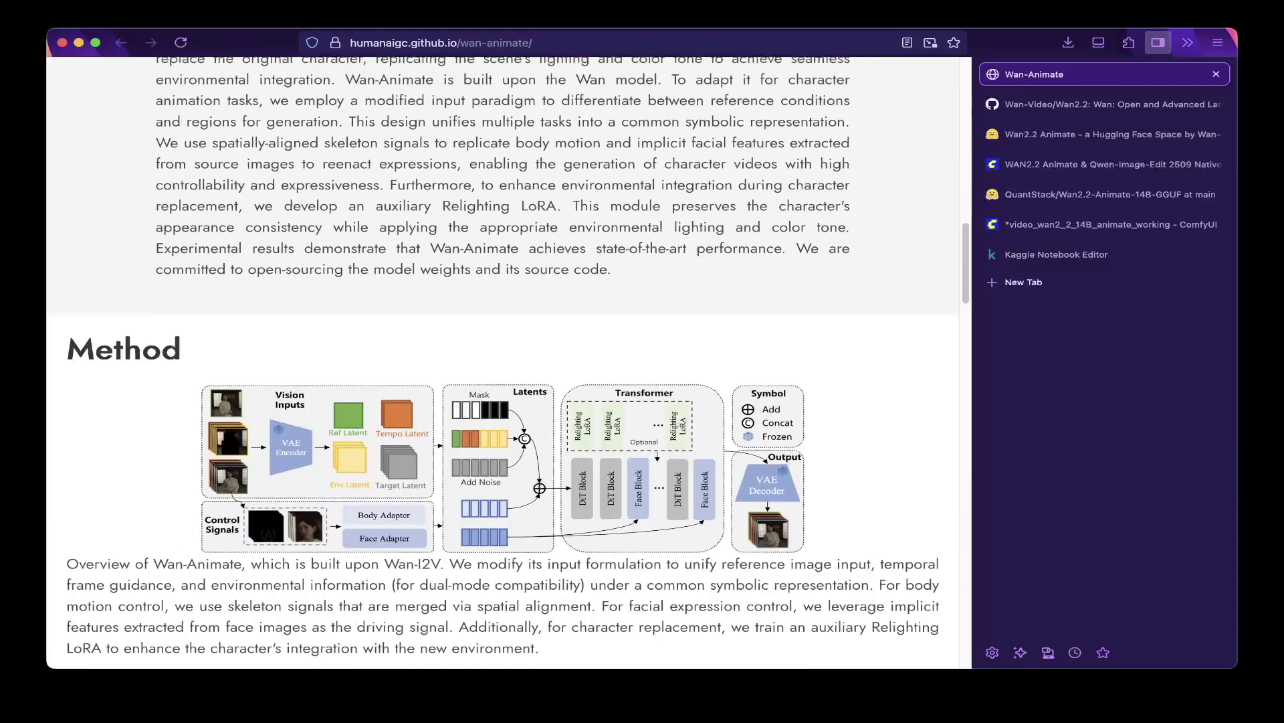
pyautogui.scroll(-5, 502, 361)
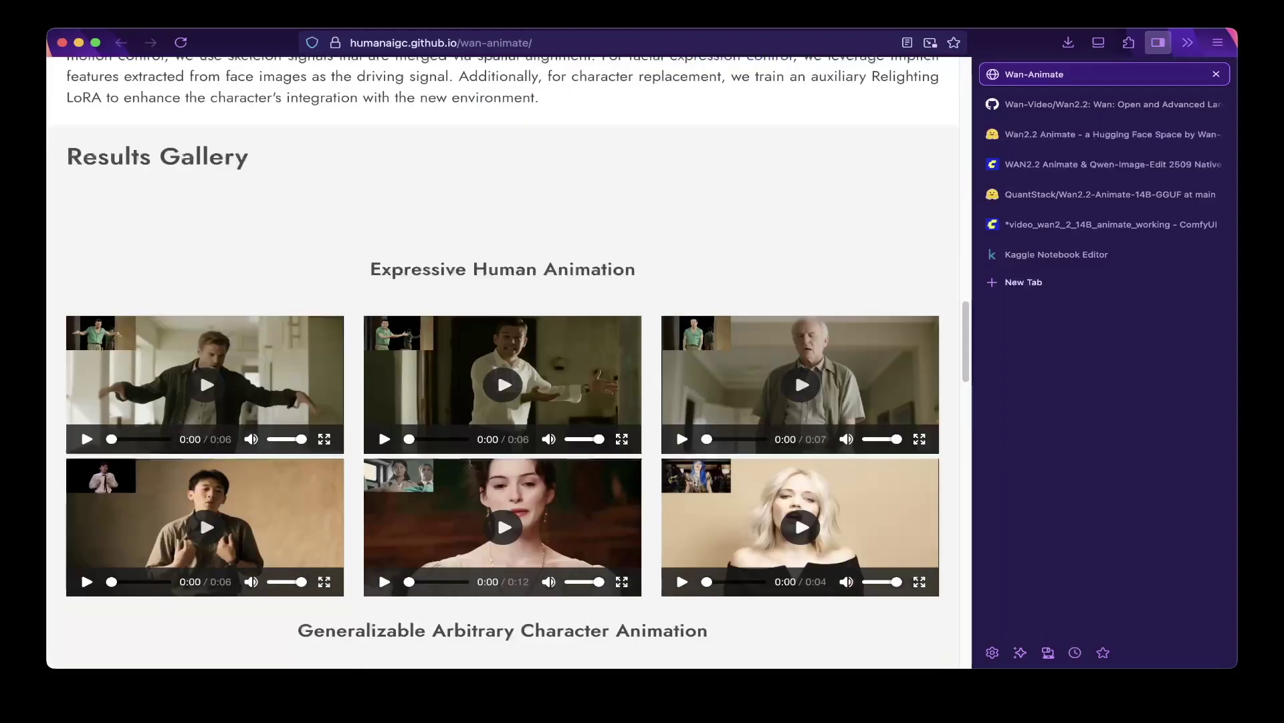
pyautogui.scroll(-1, 502, 361)
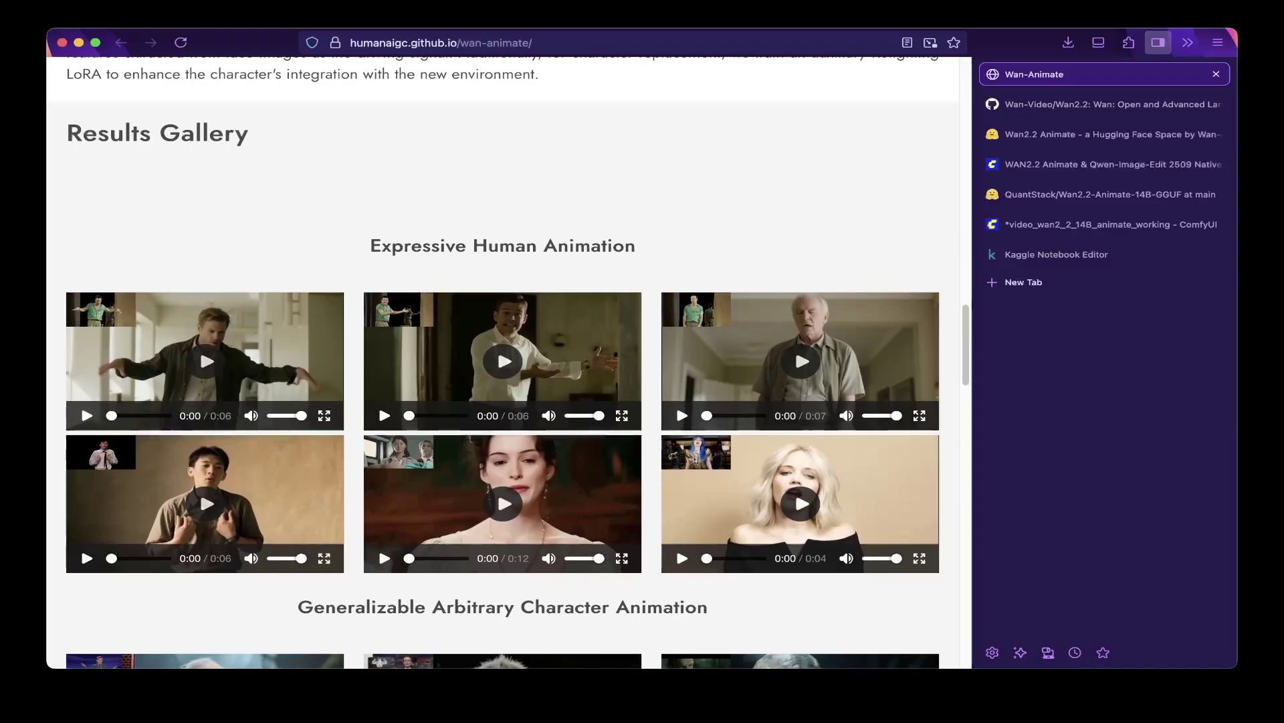
pyautogui.scroll(-2, 502, 361)
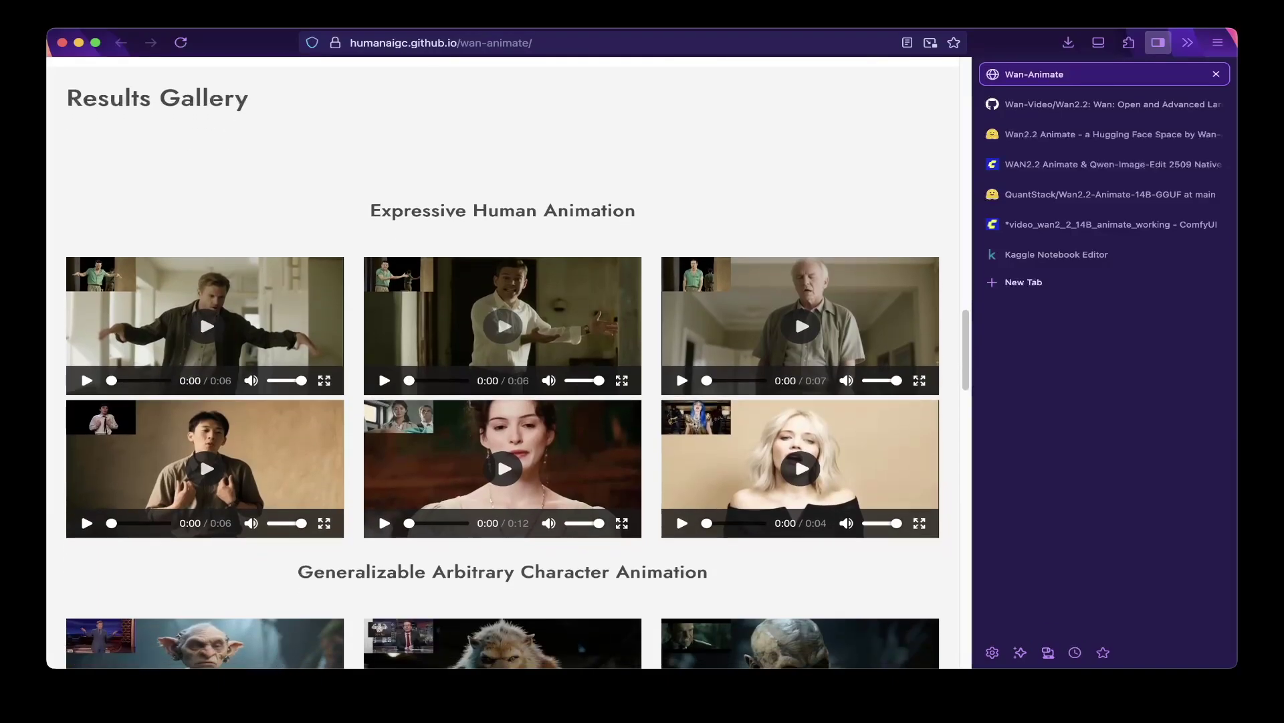
pyautogui.scroll(-2, 502, 362)
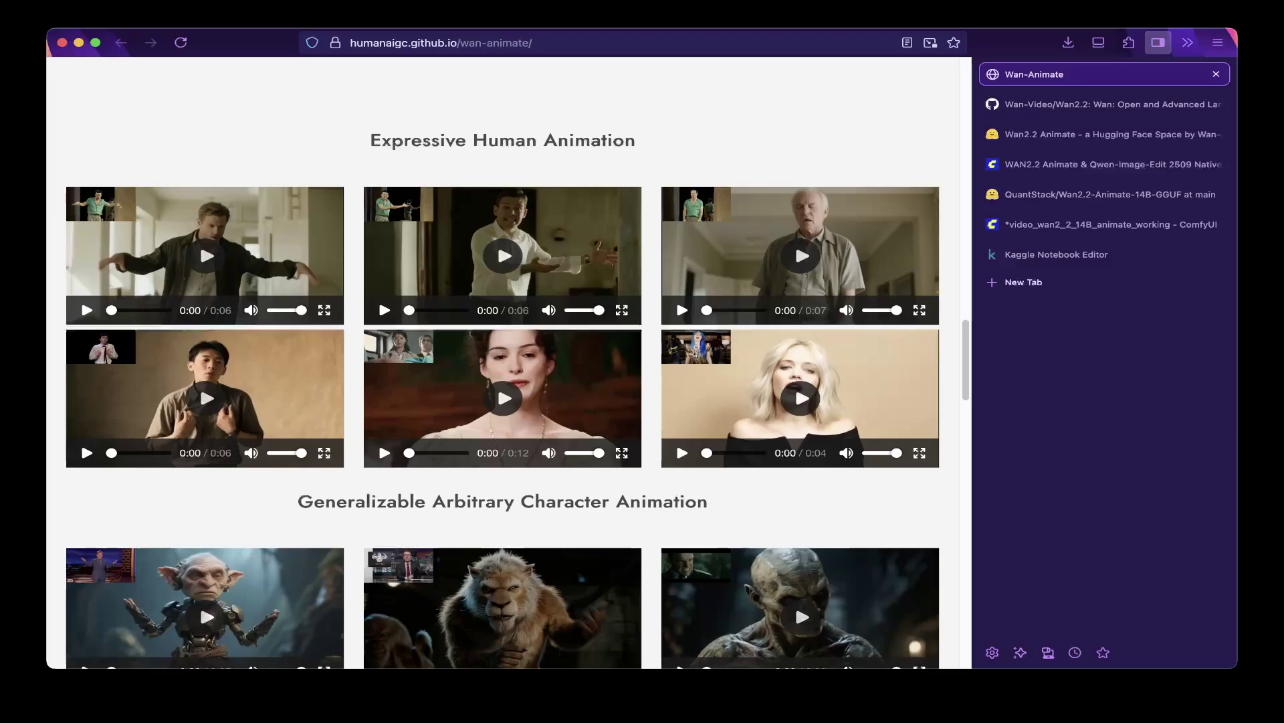
pyautogui.scroll(-5, 501, 361)
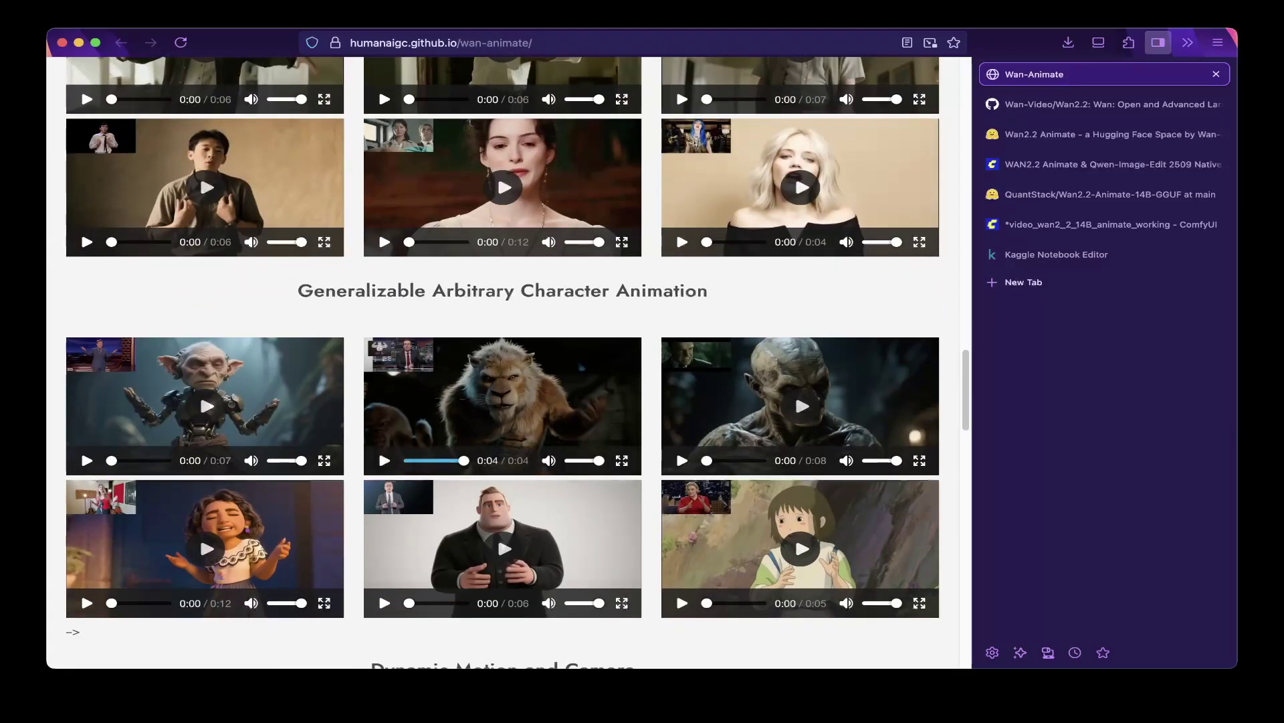
pyautogui.scroll(1, 502, 361)
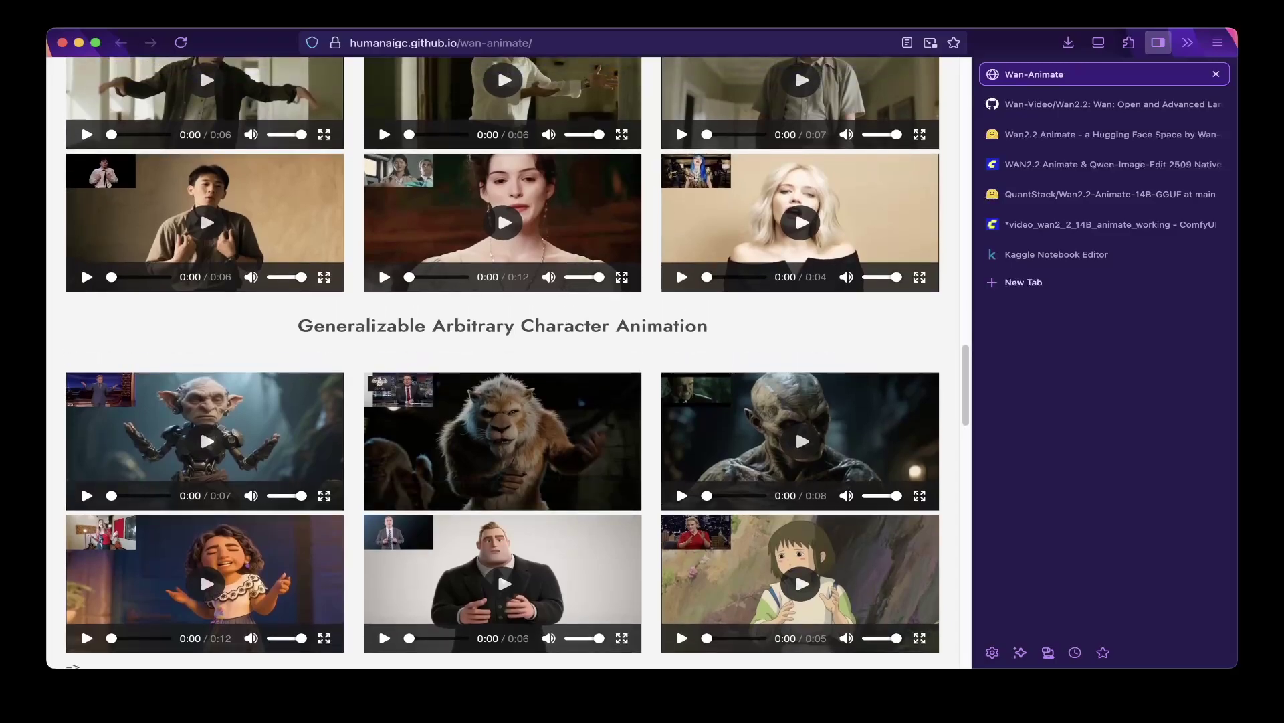
pyautogui.scroll(-5, 502, 361)
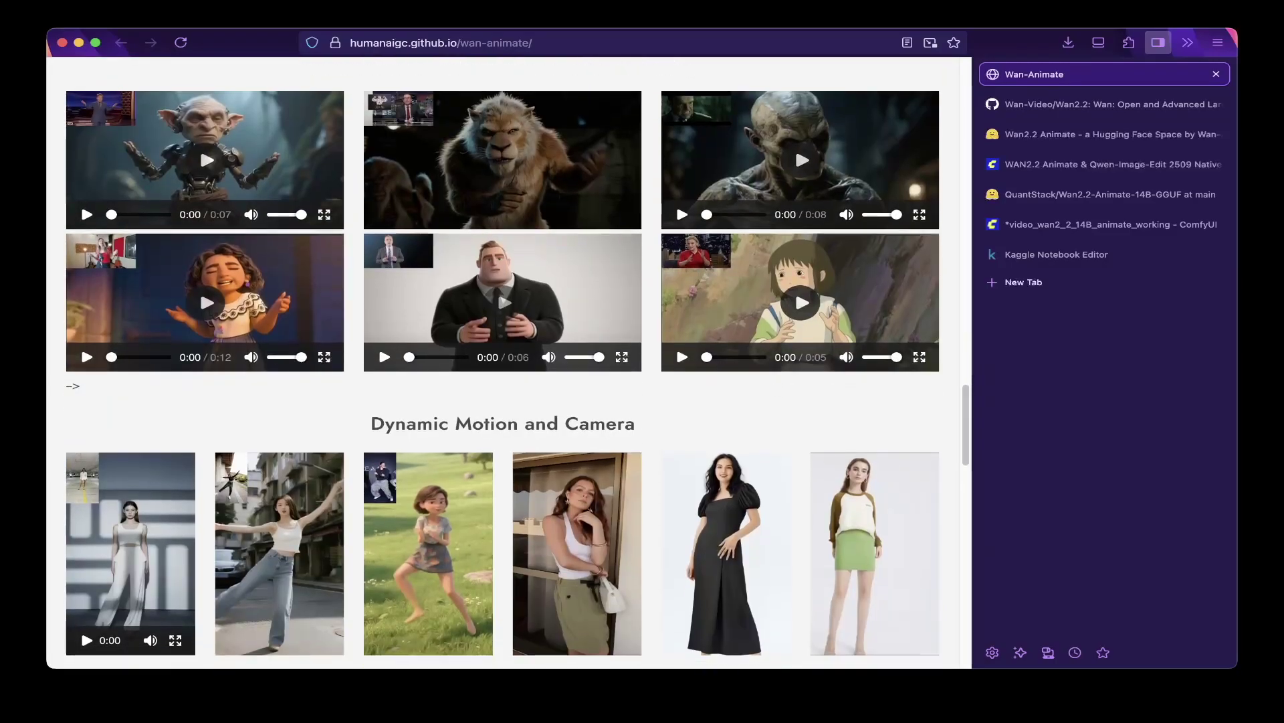
pyautogui.scroll(-3, 502, 361)
pyautogui.scroll(6, 501, 361)
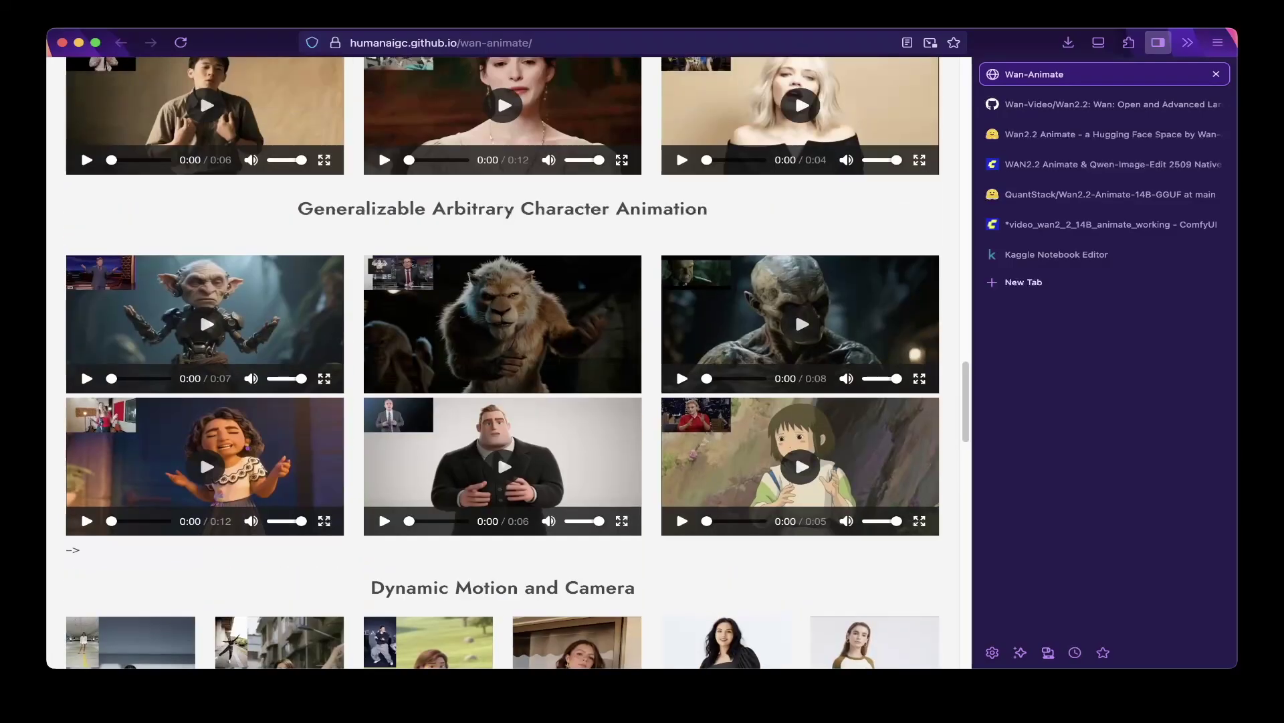
pyautogui.click(1097, 104)
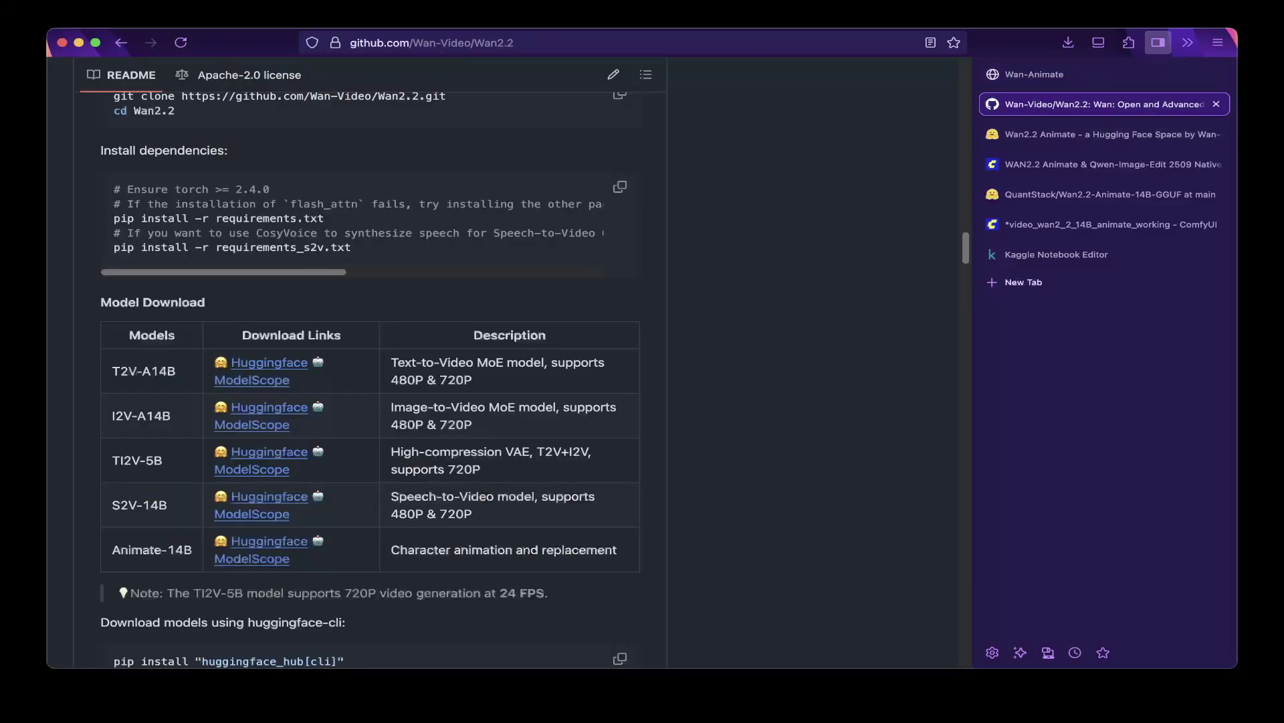
# - Scroll the Wan2.2 README to the Model Download table's Animate-14B row, then go to the Wan2.2 Animate Space
pyautogui.scroll(10, 368, 362)
pyautogui.scroll(15, 368, 361)
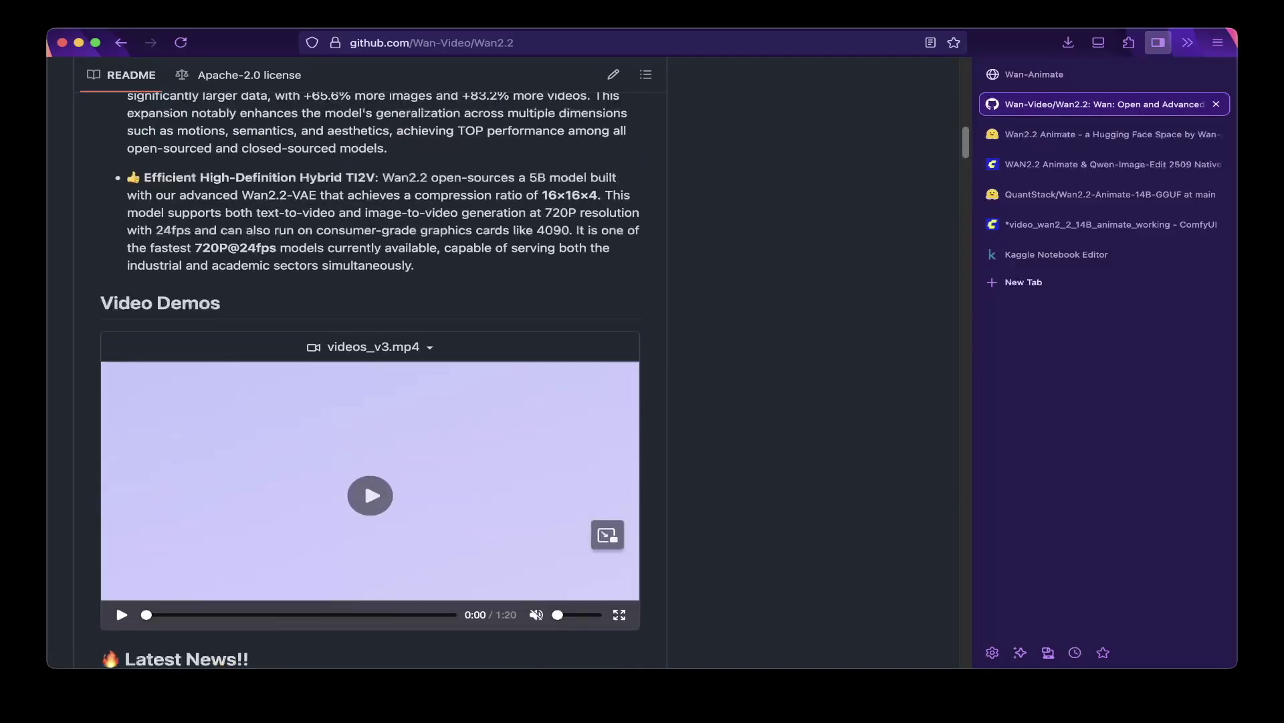
pyautogui.scroll(-12, 273, 445)
pyautogui.scroll(-10, 273, 445)
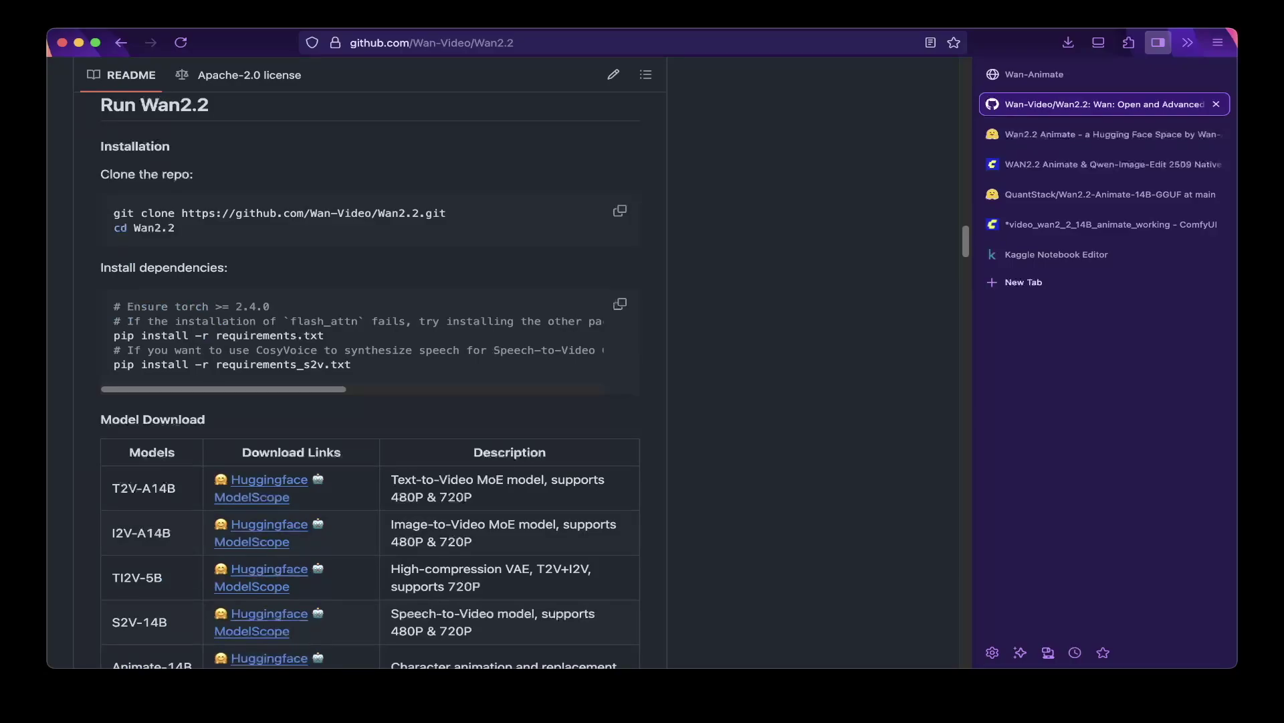
pyautogui.scroll(-2, 370, 382)
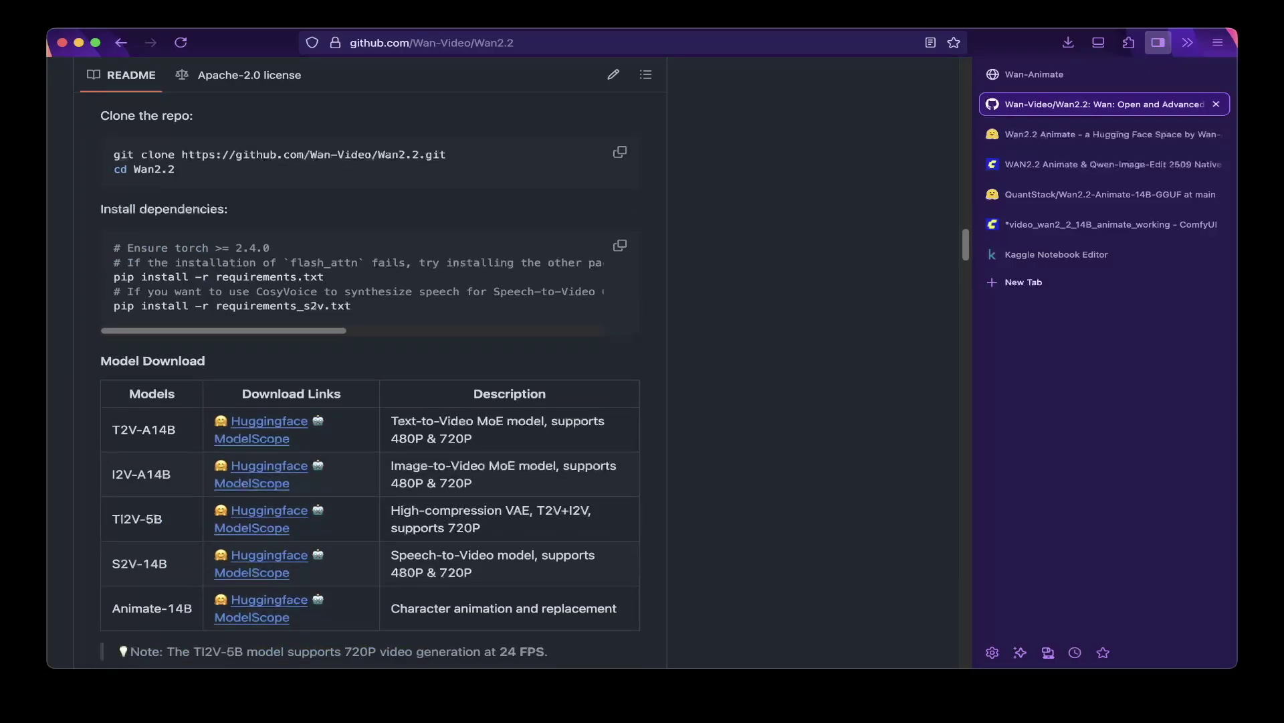
pyautogui.scroll(-2, 370, 382)
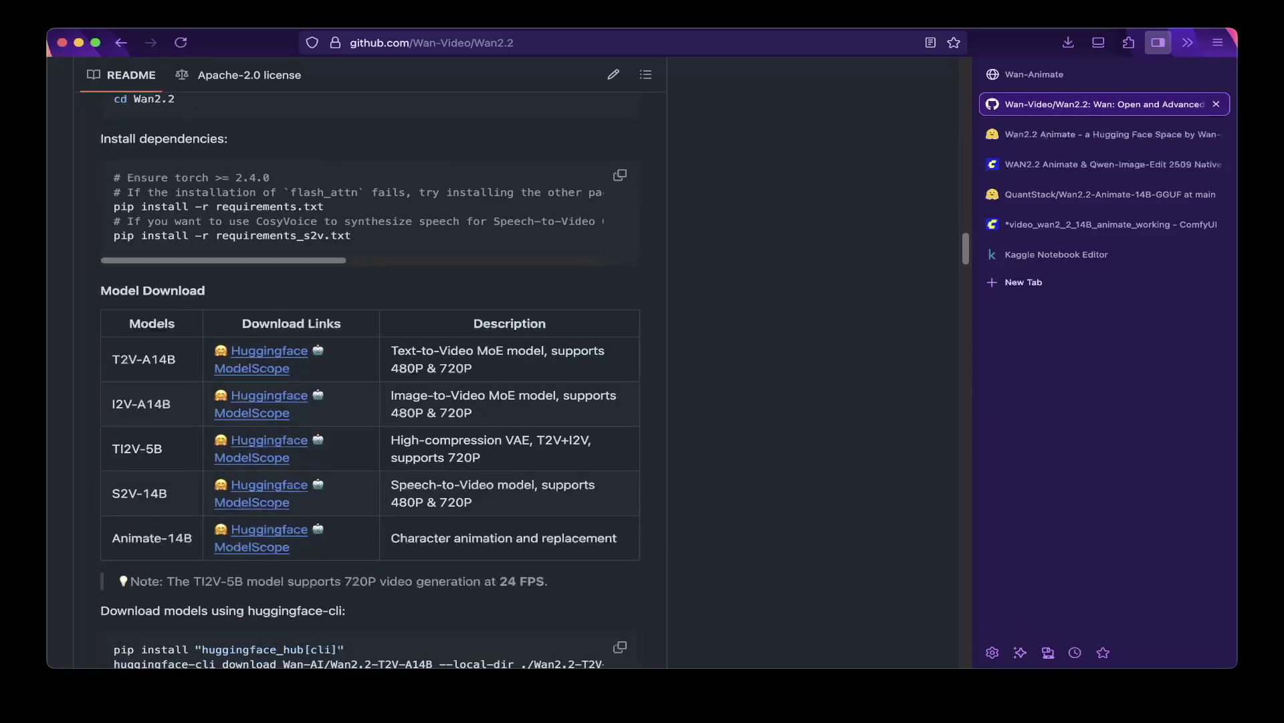
pyautogui.scroll(-5, 370, 373)
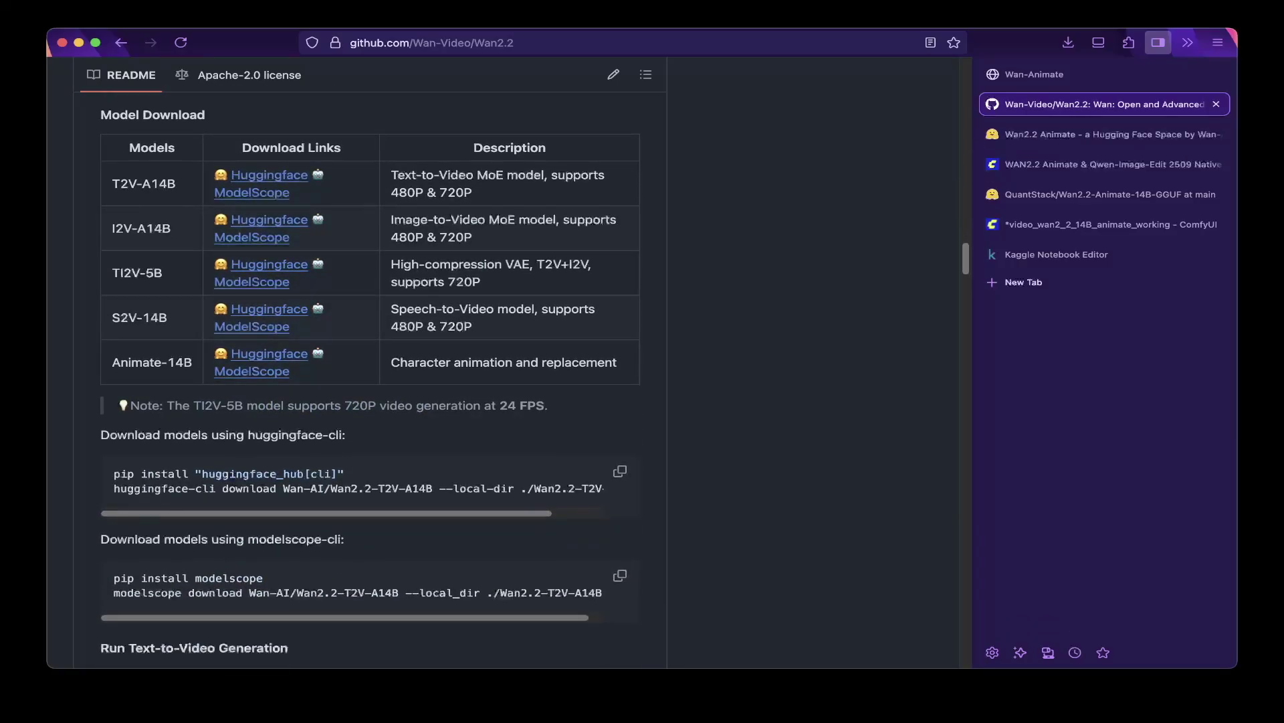
pyautogui.scroll(20, 370, 373)
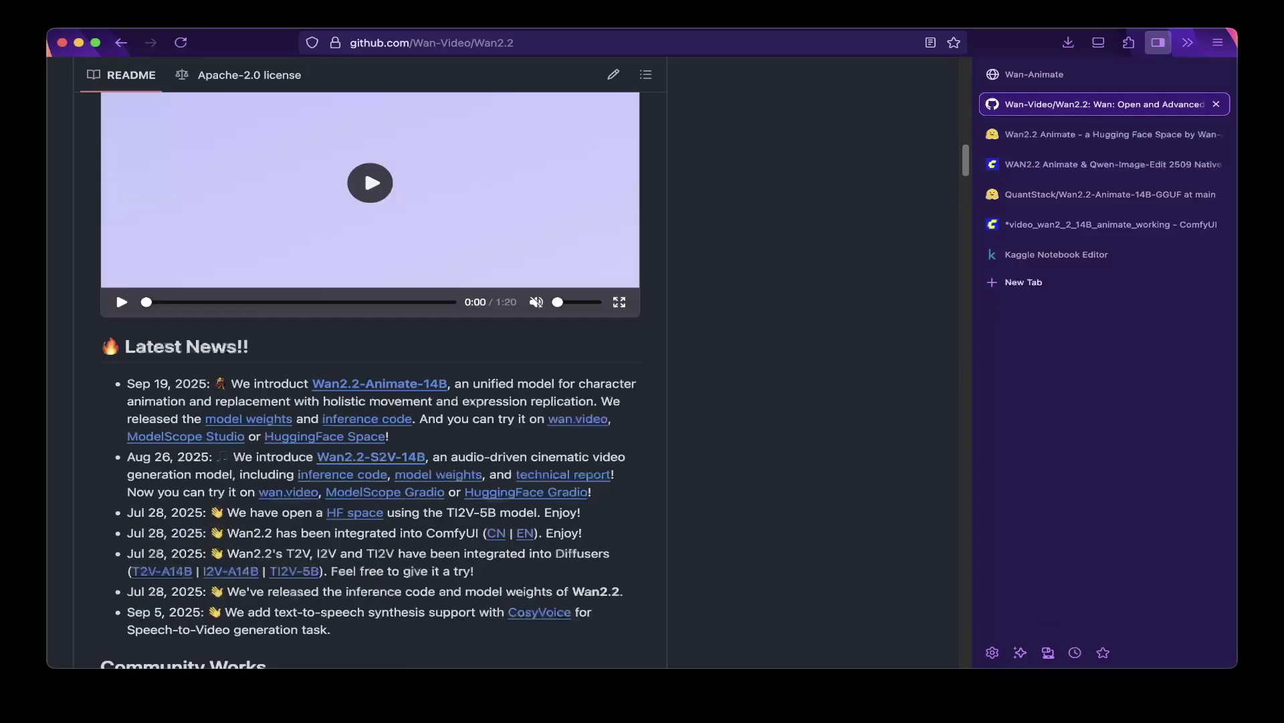
pyautogui.scroll(15, 370, 374)
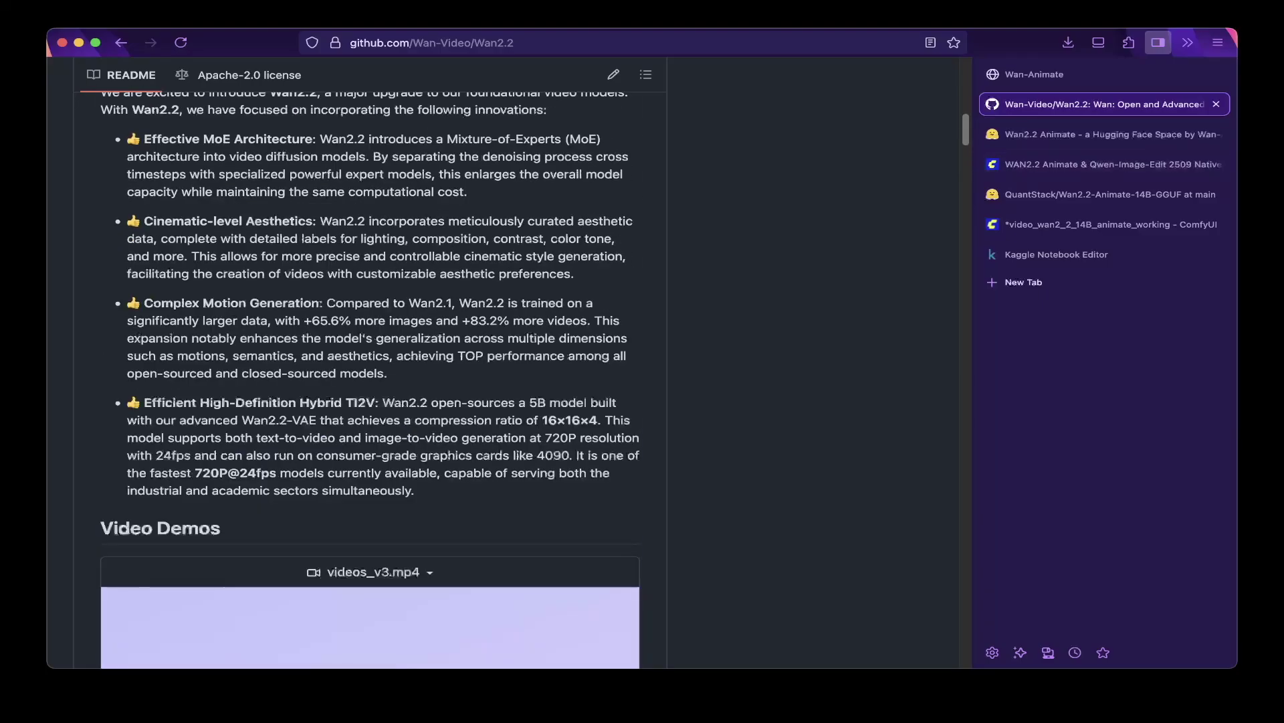
pyautogui.click(1104, 135)
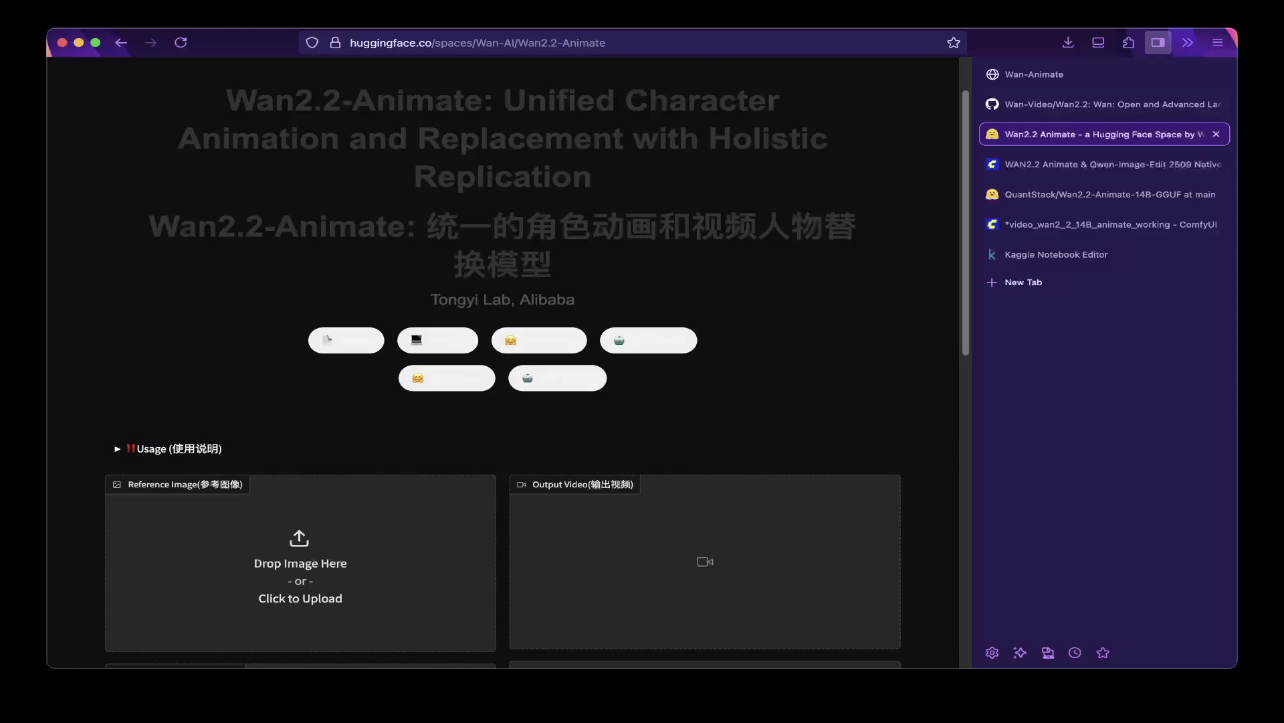
# - Scroll the Wan2.2-Animate Space down to its upload boxes and Examples table, then open the ComfyUI blog post
pyautogui.click(478, 43)
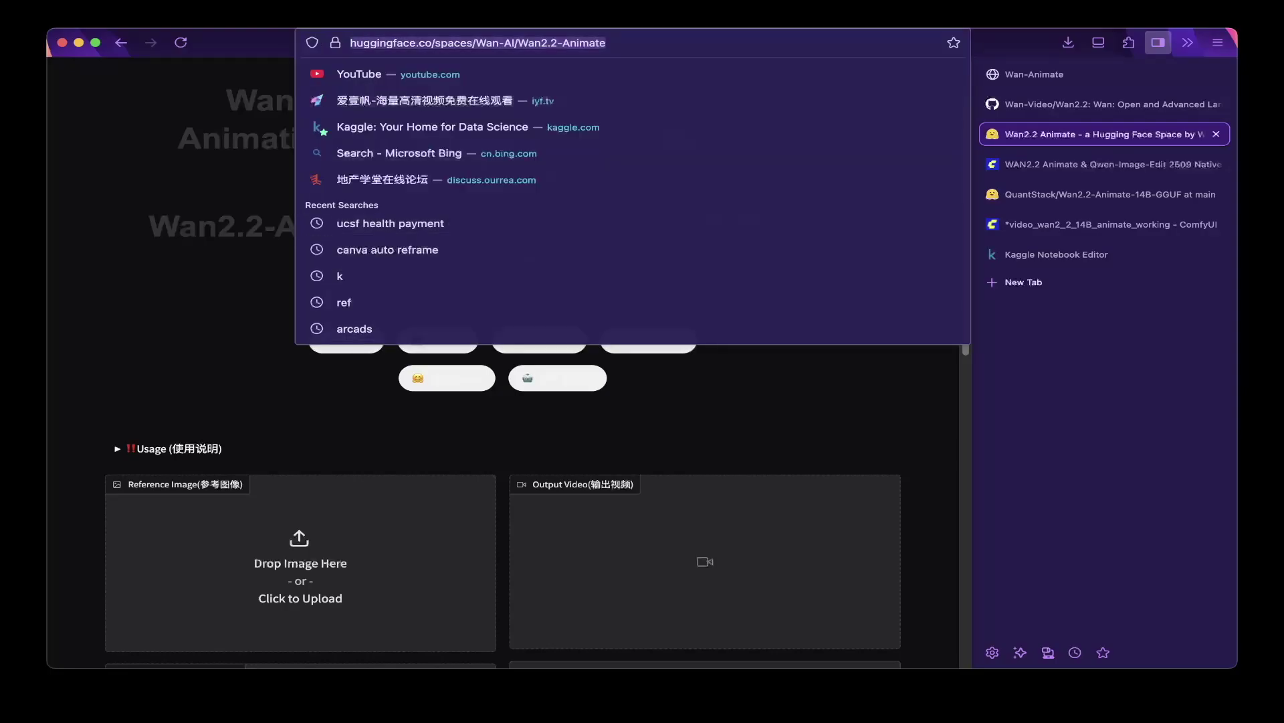
pyautogui.click(503, 416)
pyautogui.scroll(-5, 503, 416)
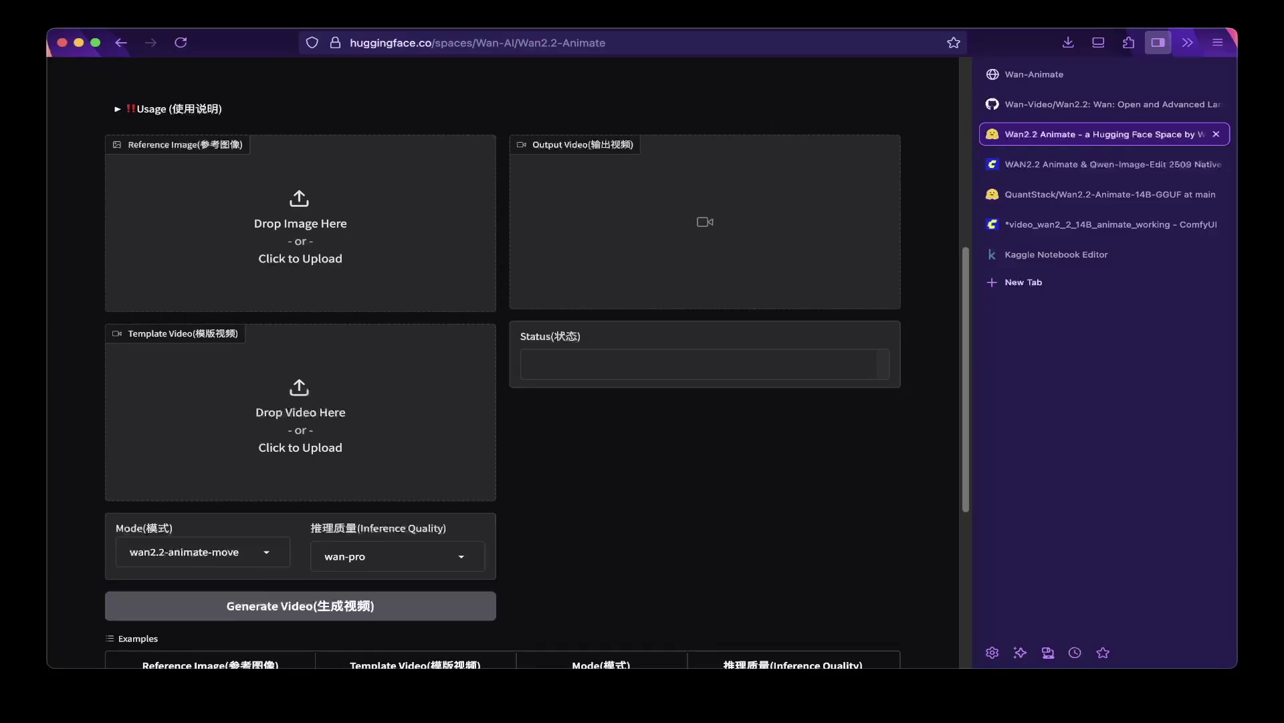
pyautogui.scroll(-1, 502, 362)
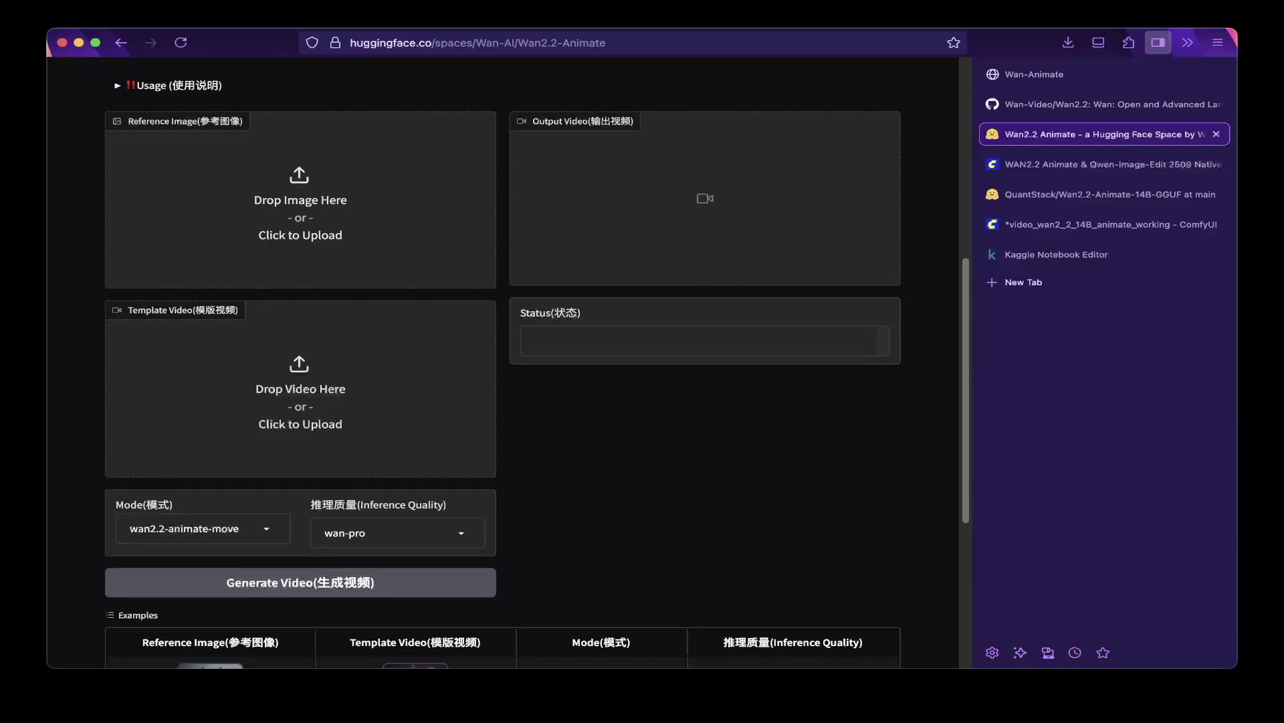
pyautogui.scroll(-5, 502, 362)
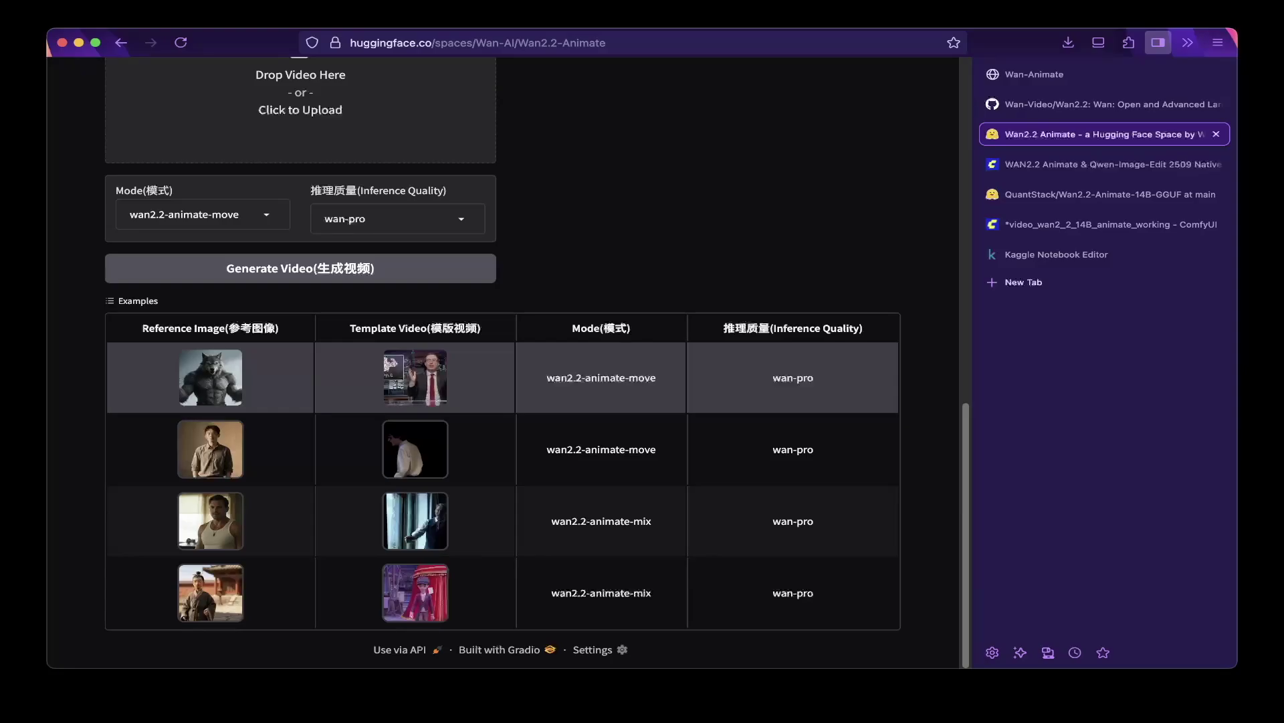
pyautogui.scroll(3, 502, 362)
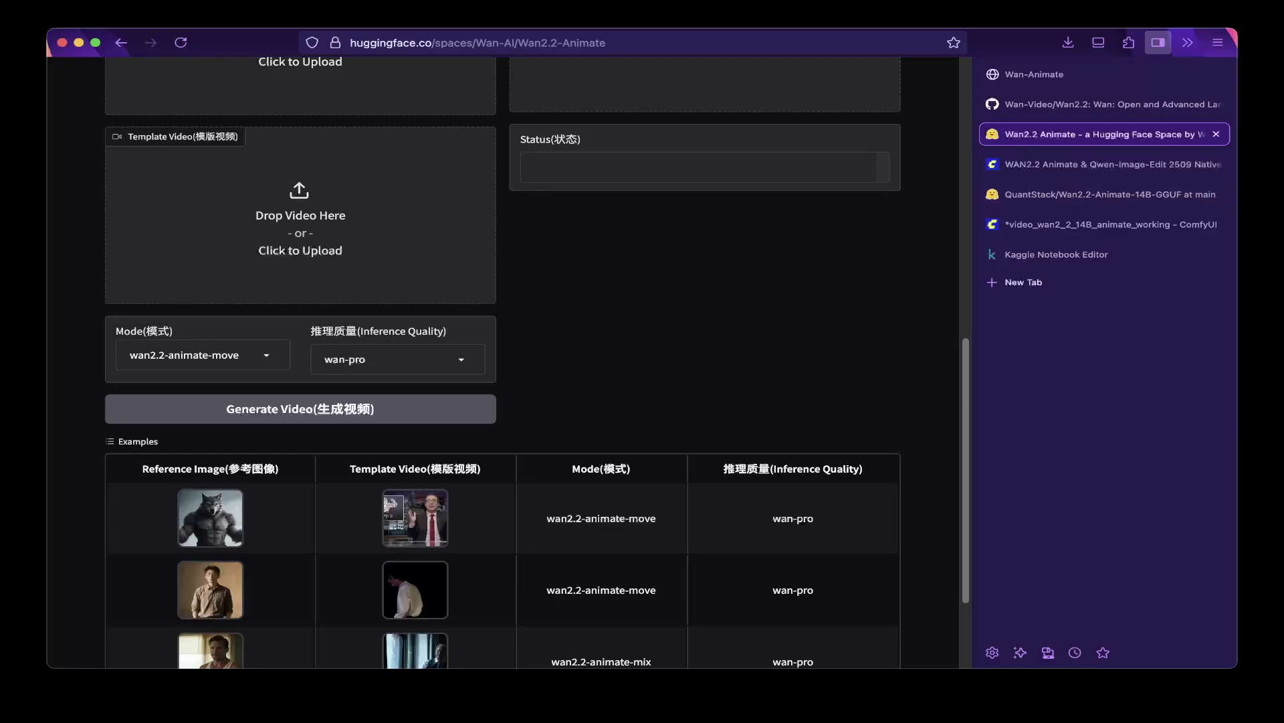
pyautogui.click(1105, 164)
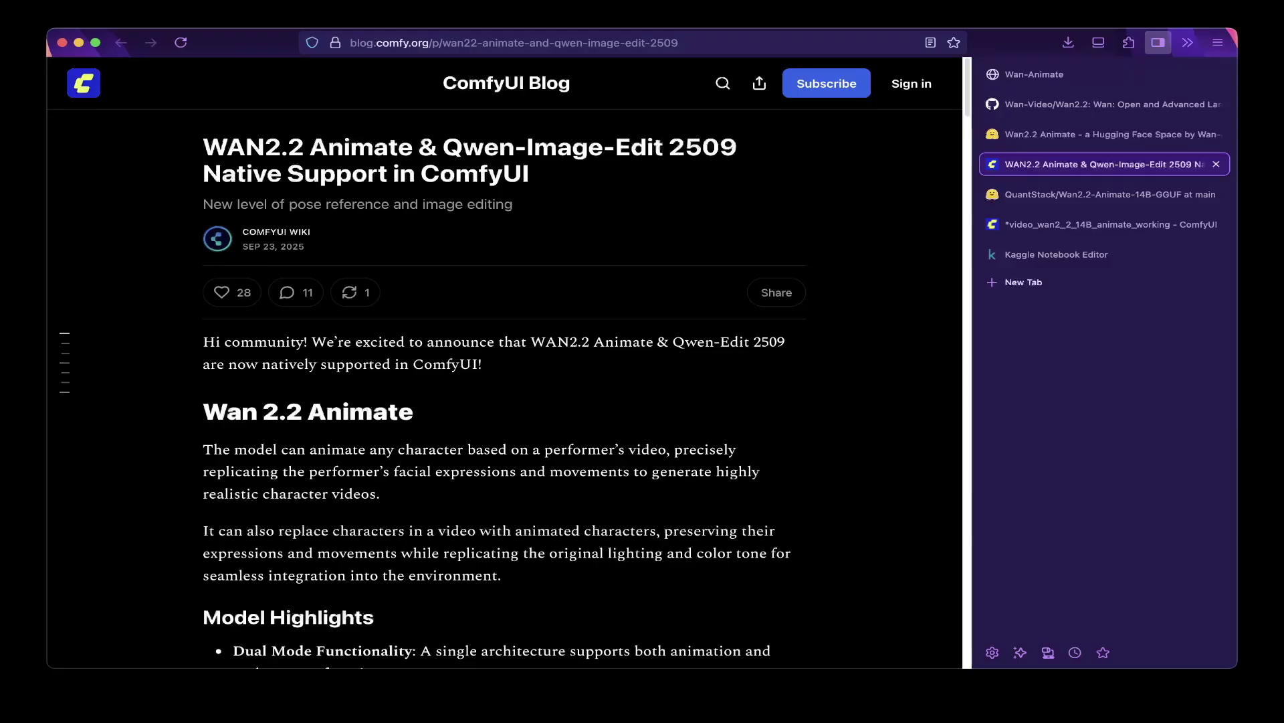
# - Scroll the WAN2.2 Animate blog post down to Example outputs and play the Character Replacement video
pyautogui.scroll(-1, 510, 360)
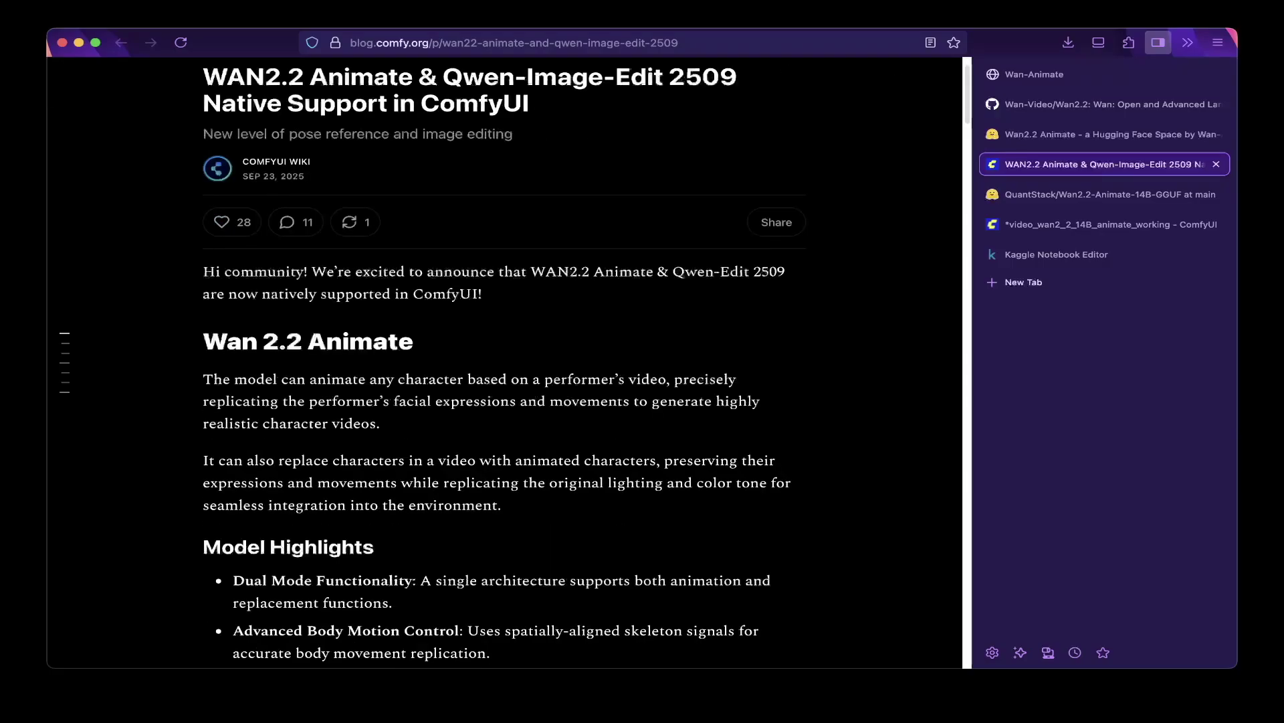
pyautogui.scroll(-3, 508, 362)
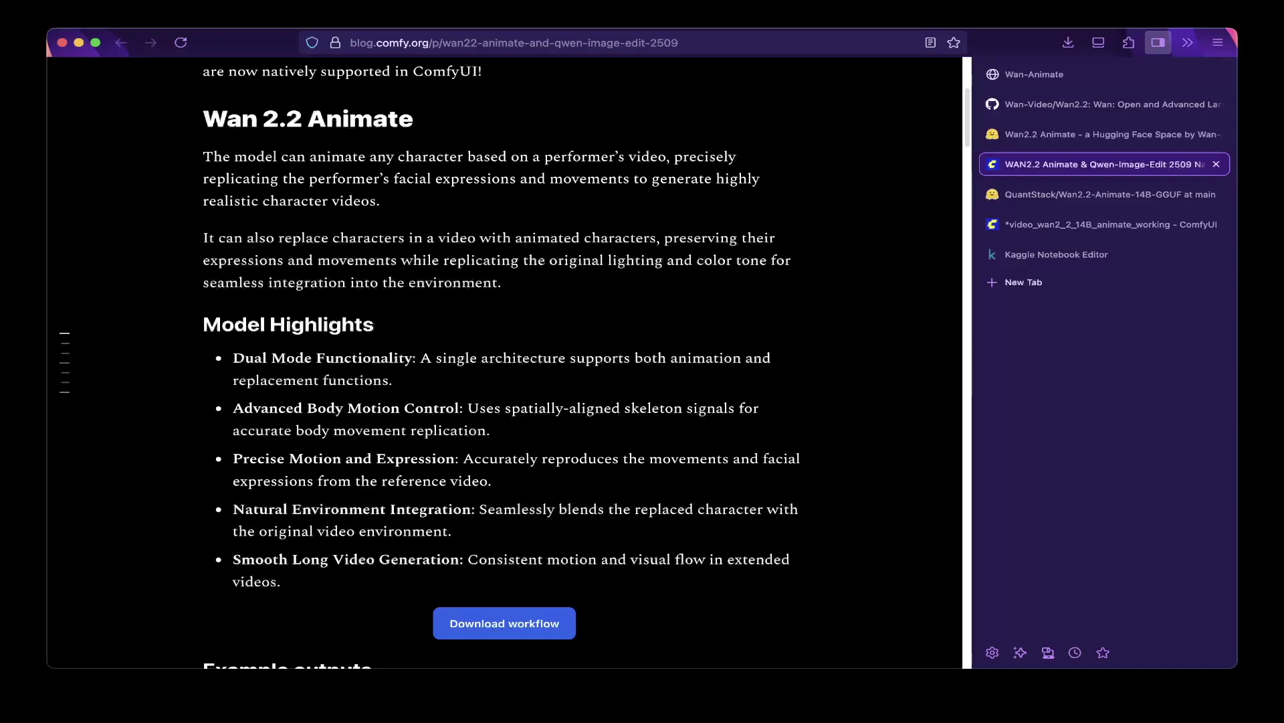
pyautogui.scroll(-1, 508, 361)
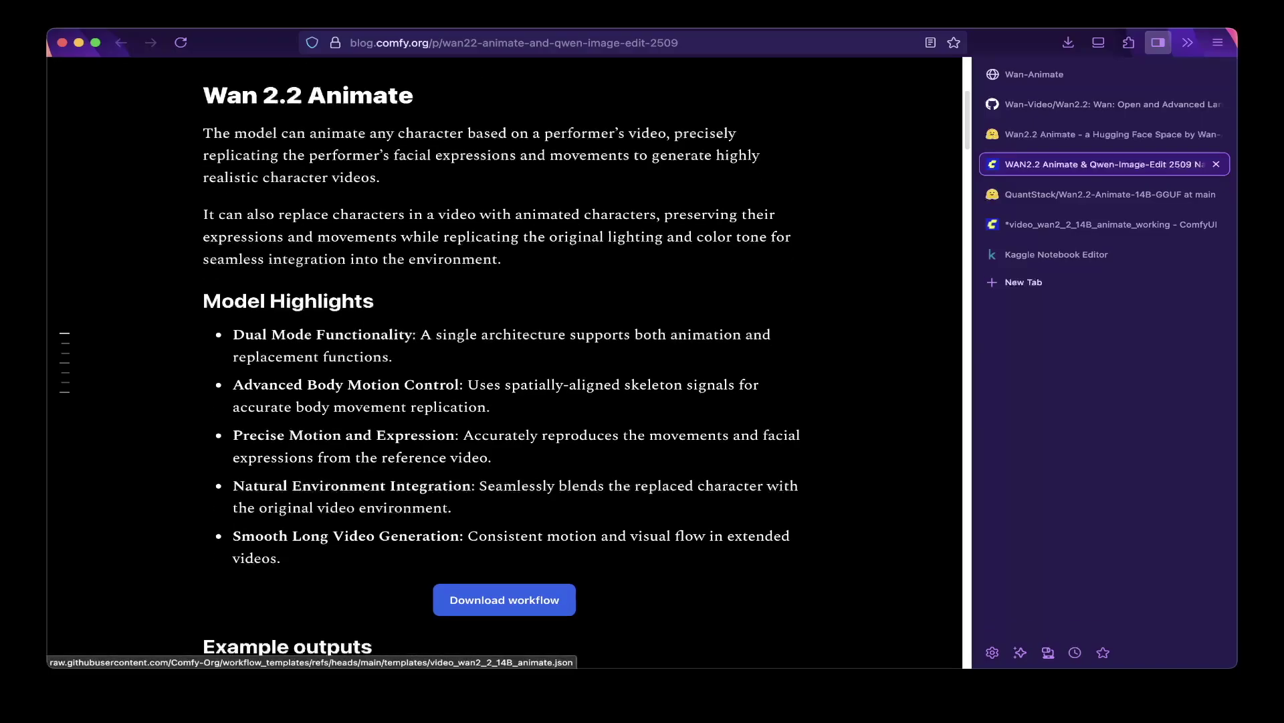
pyautogui.scroll(-4, 509, 361)
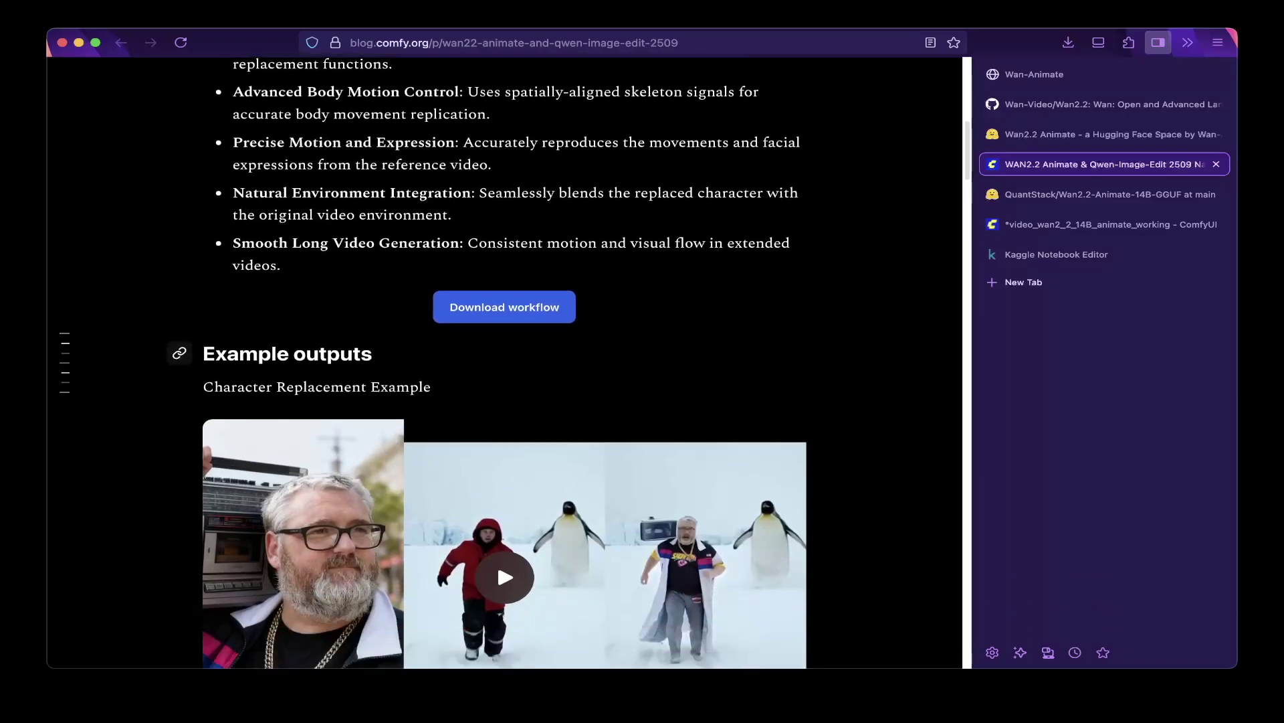
pyautogui.scroll(-2, 496, 477)
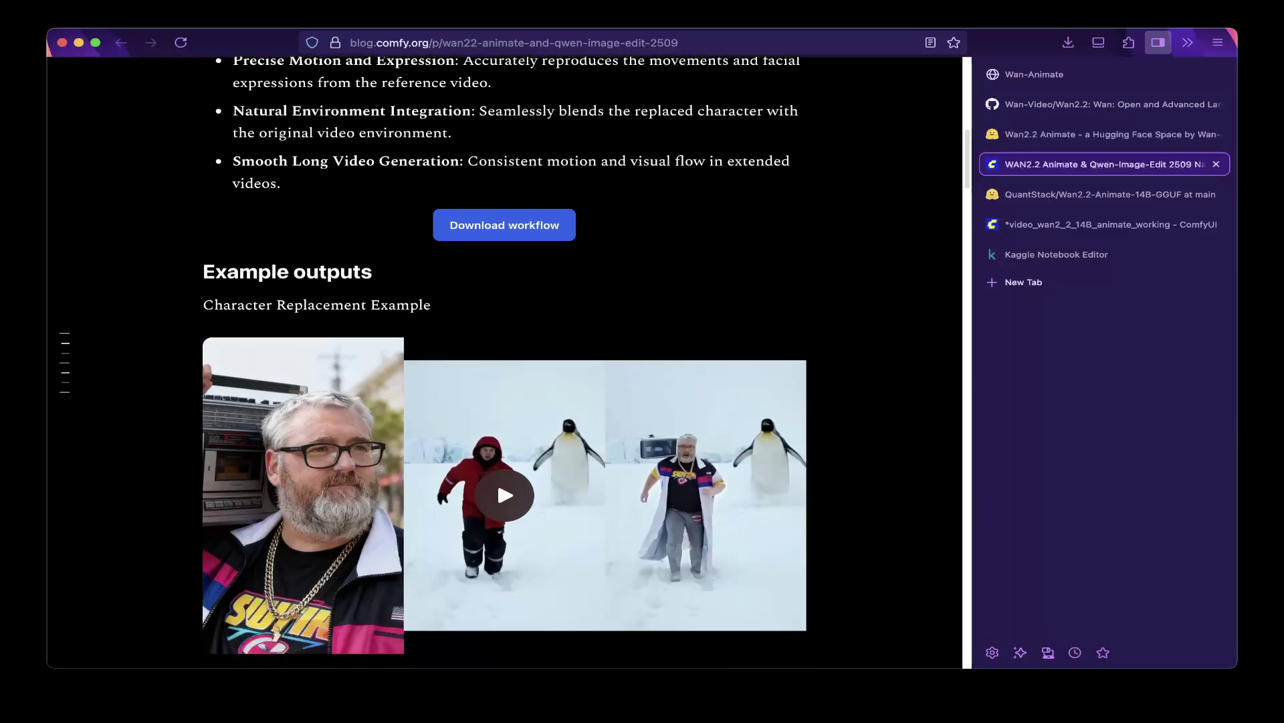
pyautogui.scroll(-2, 497, 476)
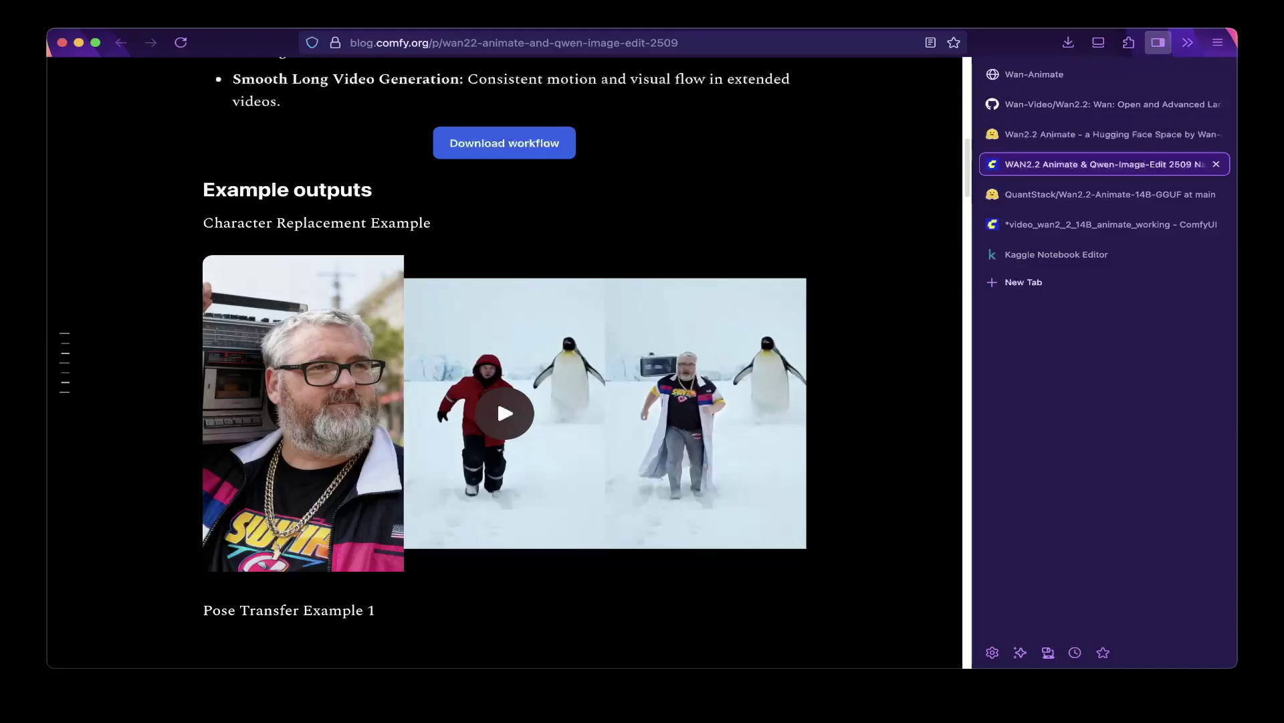
pyautogui.scroll(-1, 496, 371)
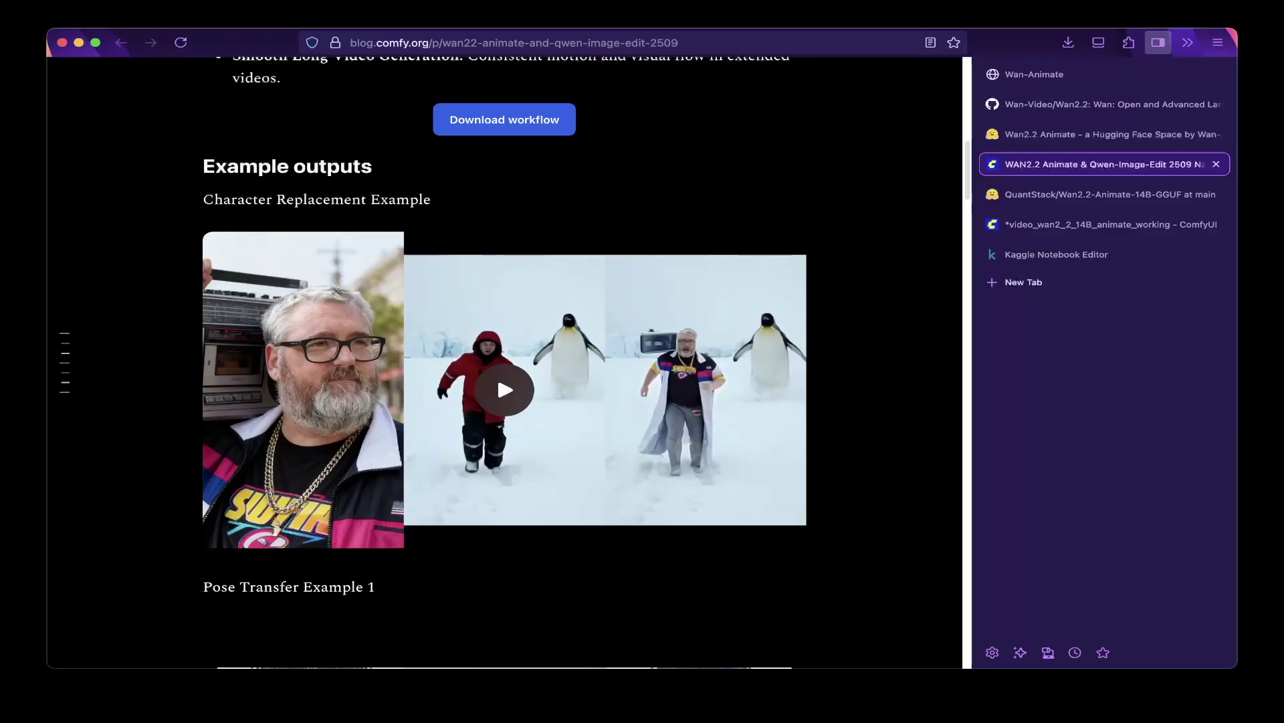
pyautogui.scroll(-1, 505, 361)
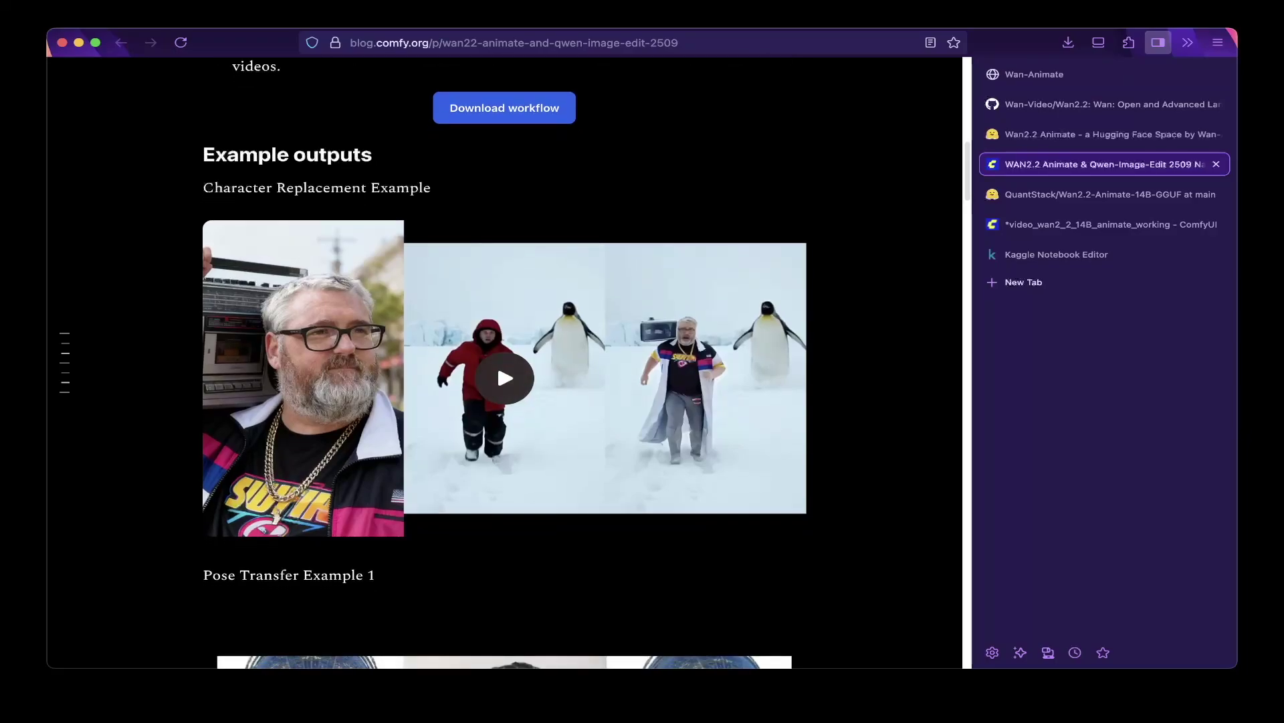
pyautogui.click(505, 378)
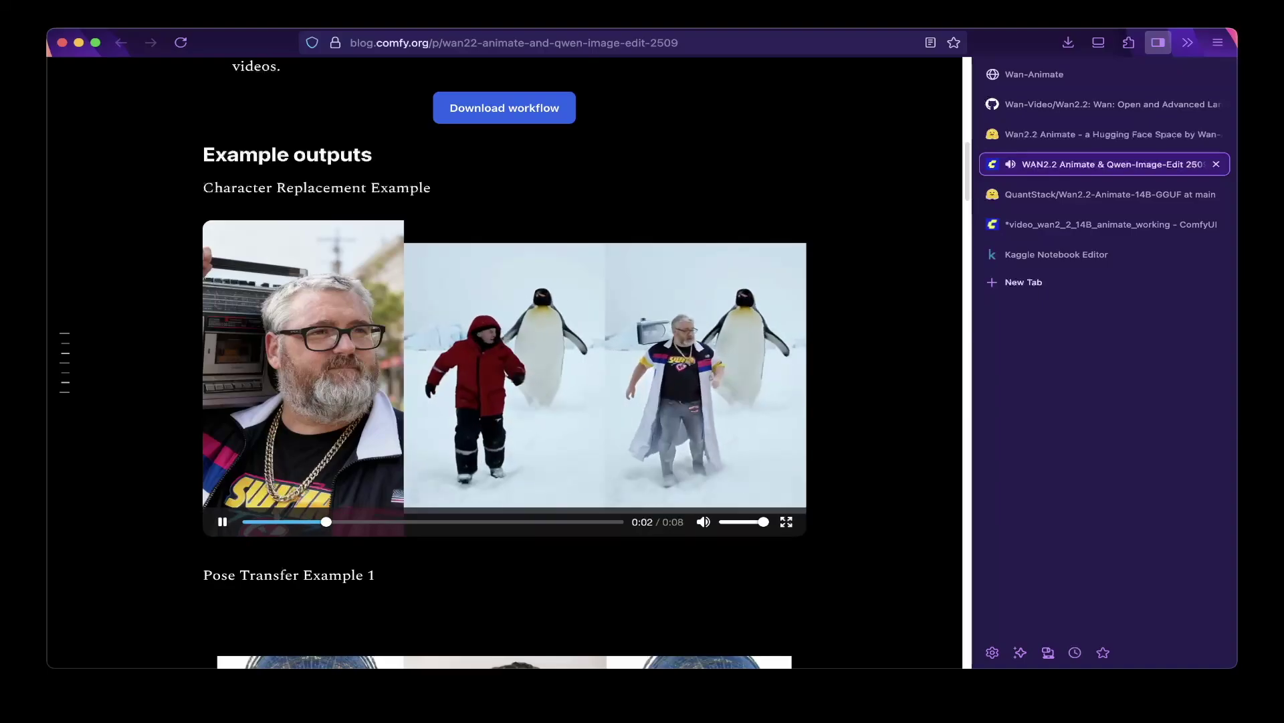
# - Pause the Character Replacement video, scroll to Pose Transfer Example 1, then go to the ComfyUI workflow
pyautogui.press('space')
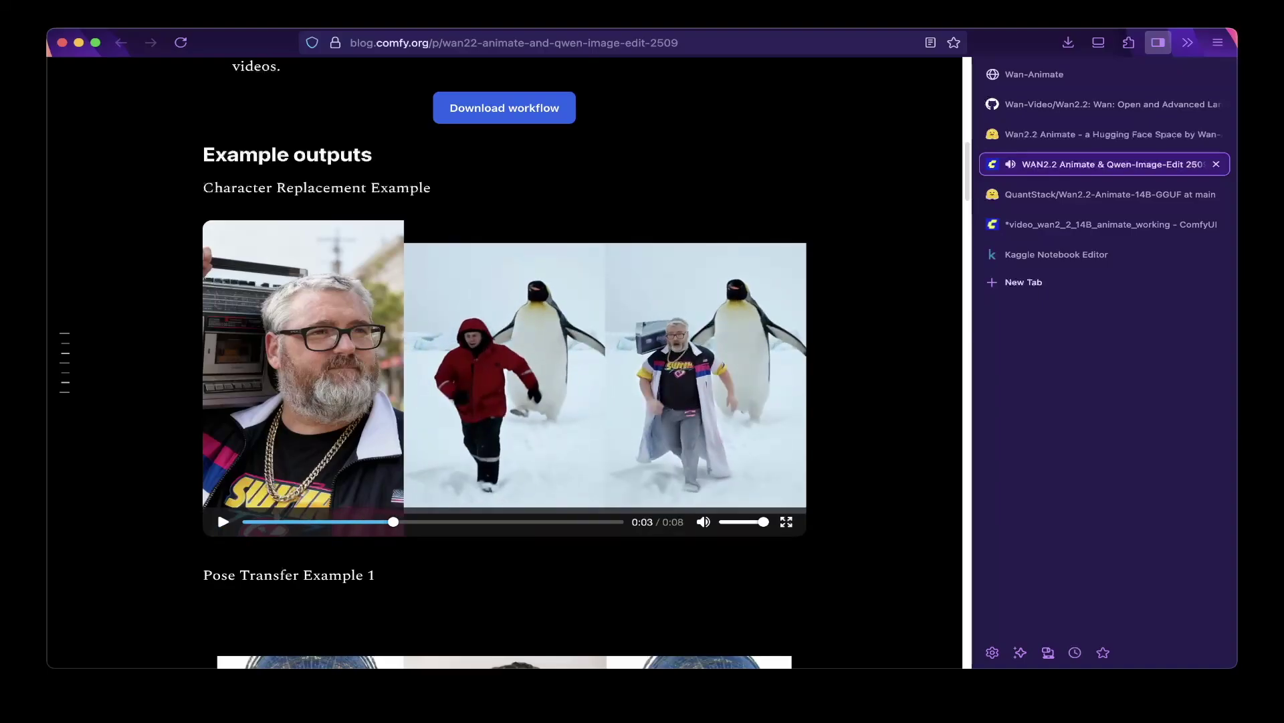
pyautogui.scroll(-5, 505, 361)
pyautogui.scroll(-5, 505, 362)
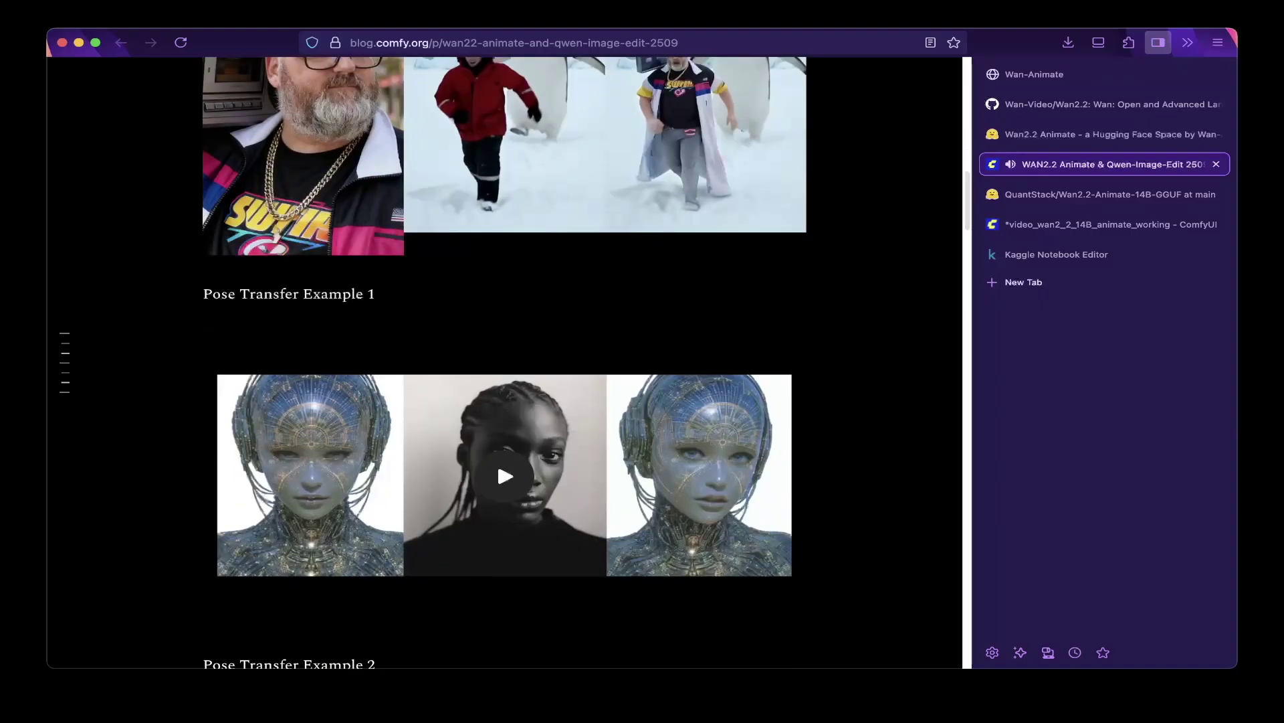
pyautogui.scroll(-2, 505, 361)
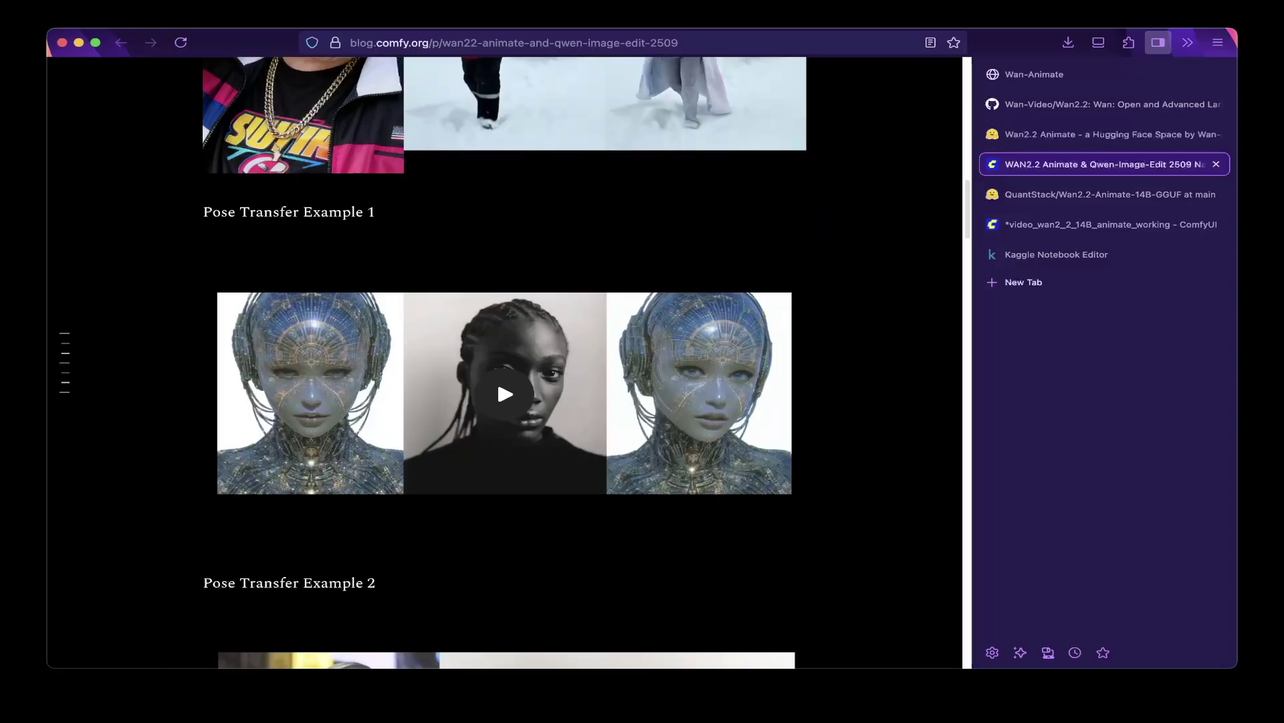
pyautogui.scroll(-2, 505, 361)
pyautogui.scroll(-3, 505, 361)
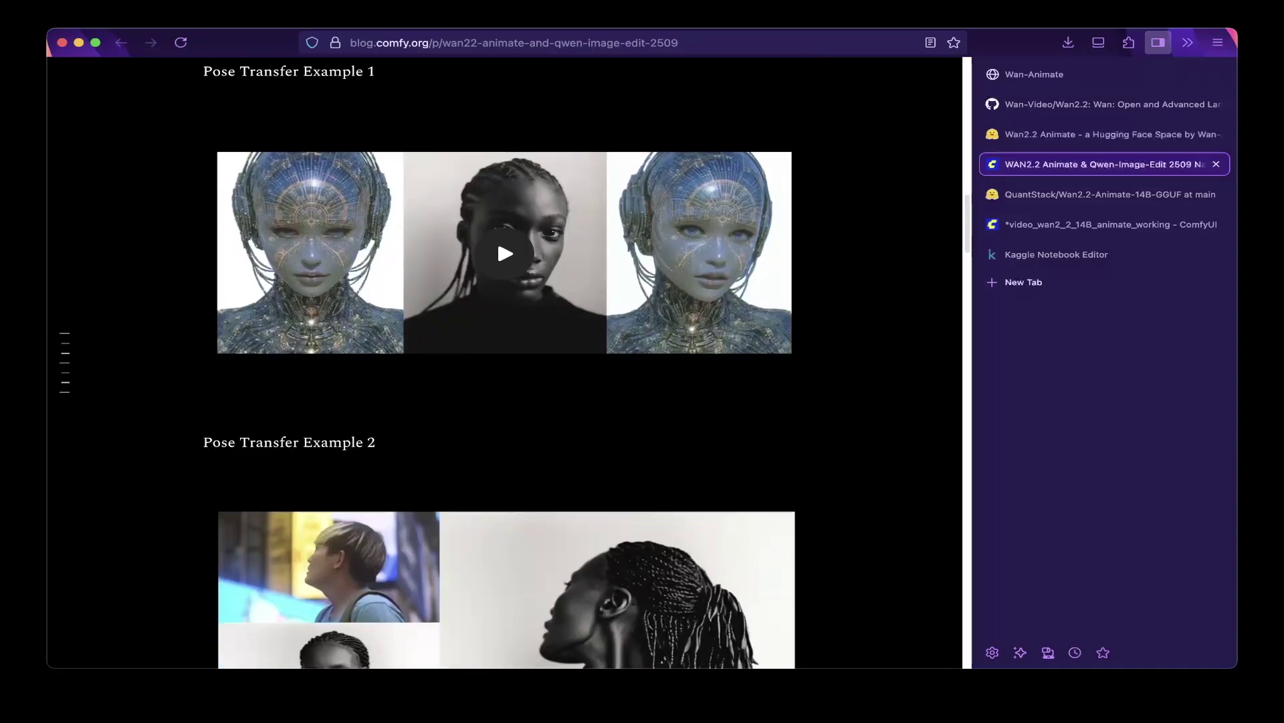
pyautogui.scroll(4, 505, 361)
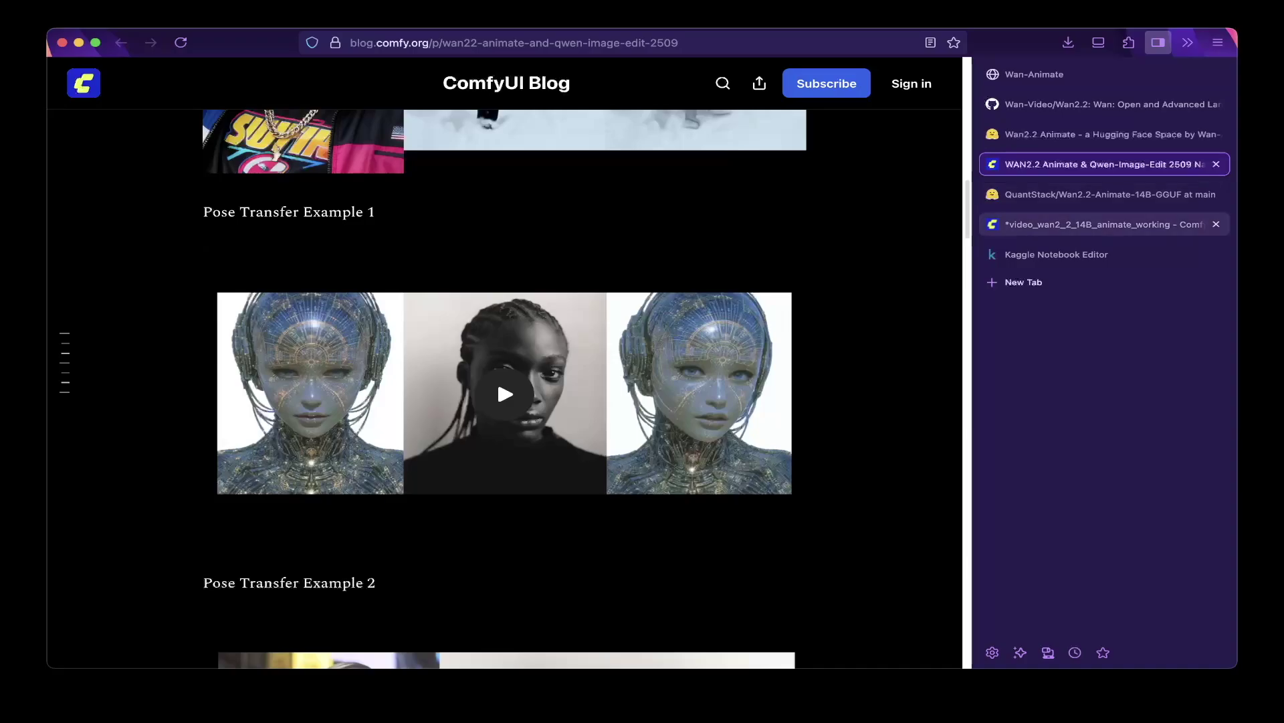
pyautogui.click(1103, 224)
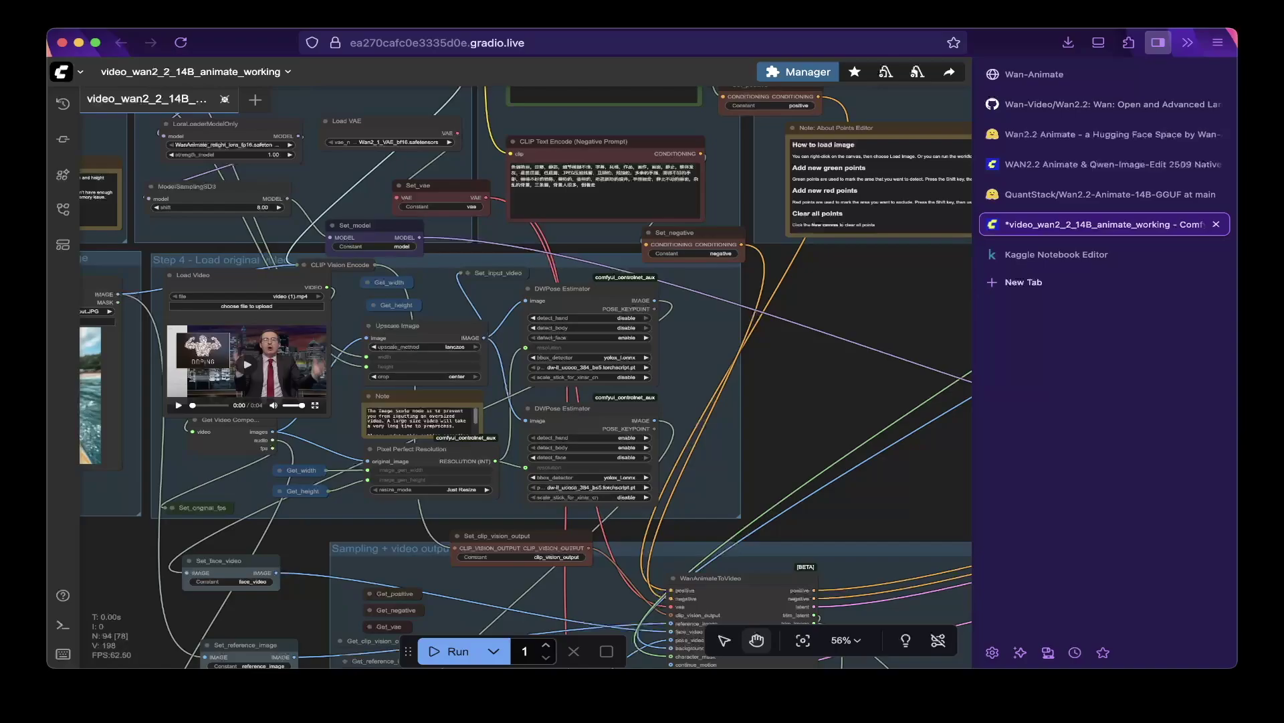
# - Pan and zoom the graph to show the cat image in Load Image and video (1).mp4 in Load Video
pyautogui.moveTo(323, 174); pyautogui.dragTo(648, 275)
pyautogui.scroll(-3, 647, 275)
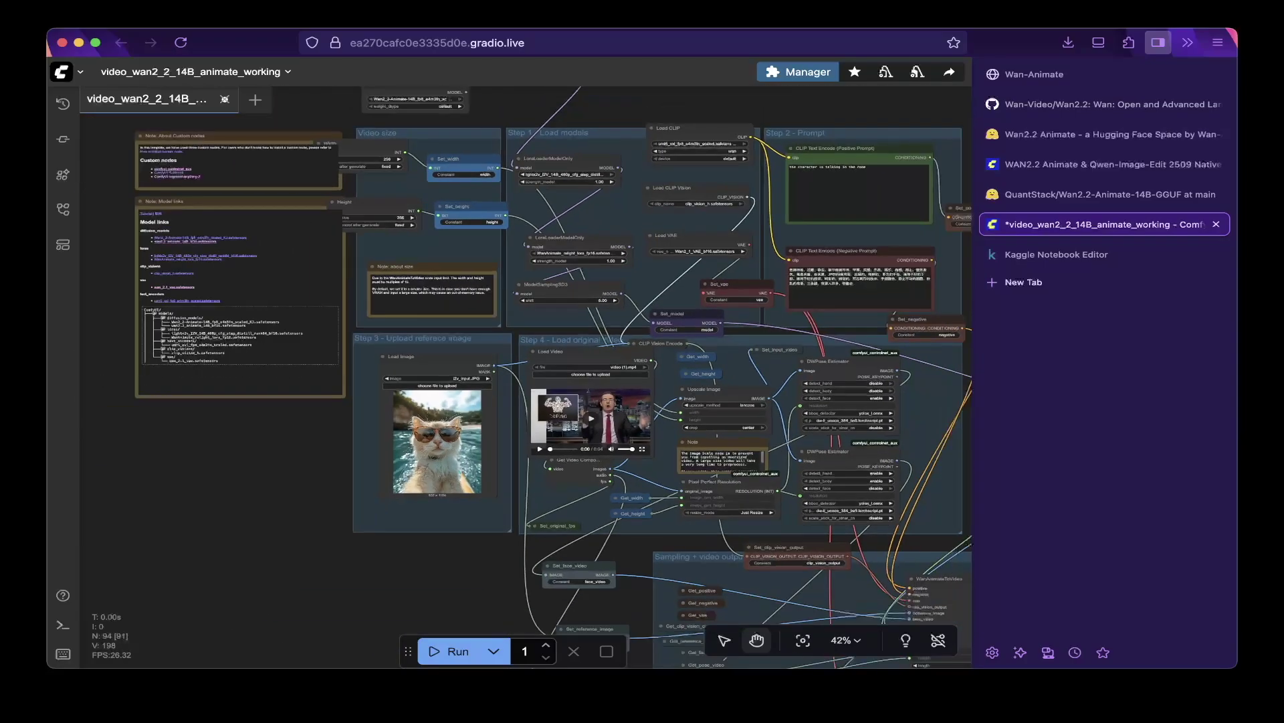
pyautogui.moveTo(647, 275); pyautogui.dragTo(517, 296)
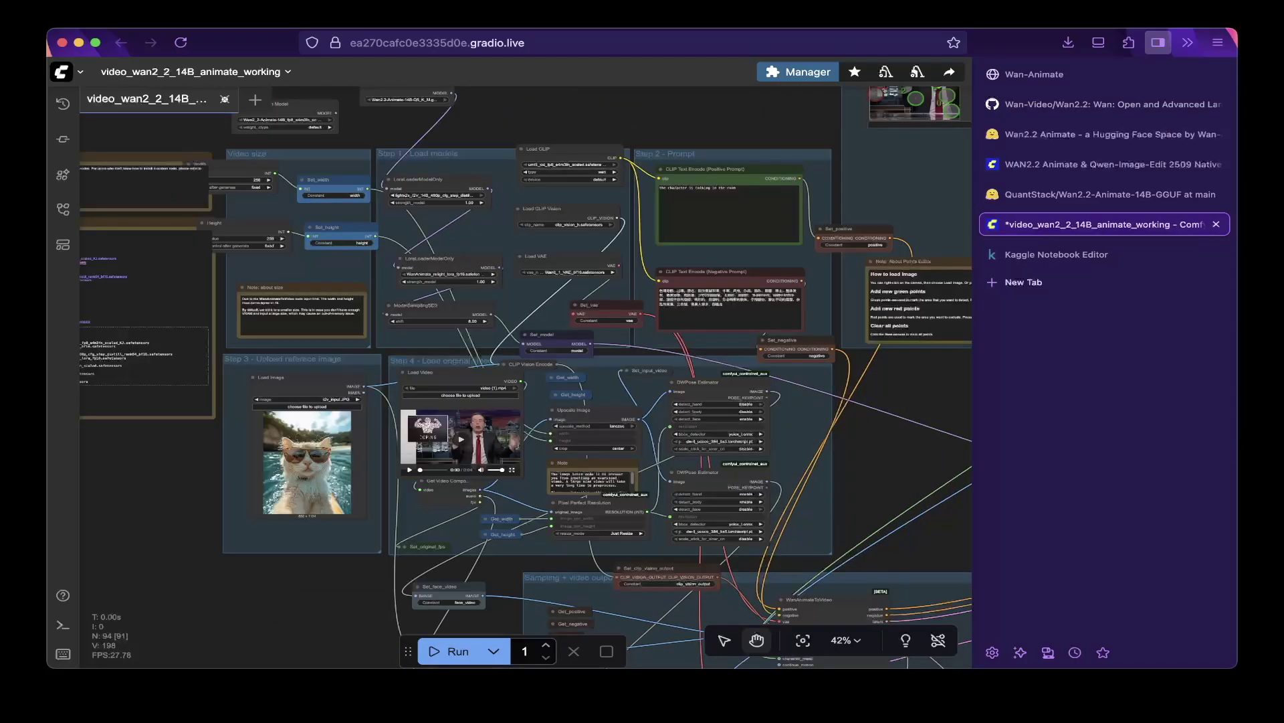
pyautogui.moveTo(517, 296); pyautogui.dragTo(579, 317)
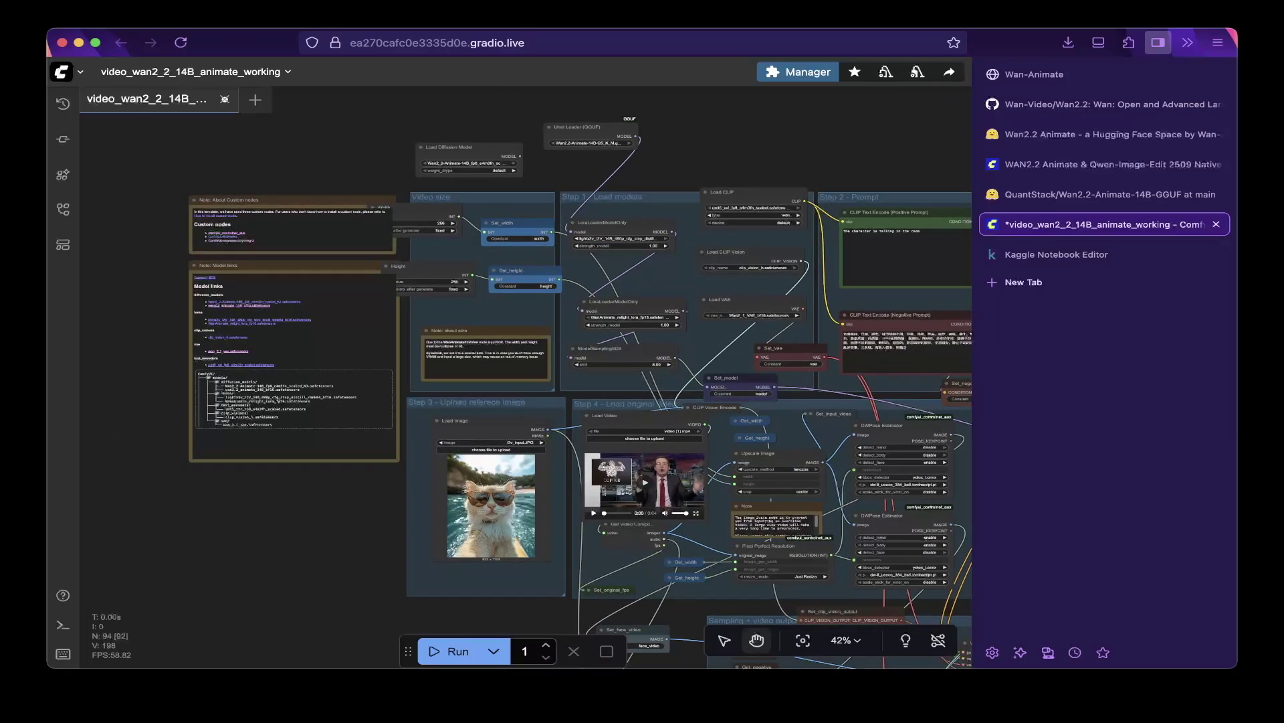
pyautogui.scroll(3, 479, 313)
# - Zoom and pan the canvas to read the Model links note up close
pyautogui.scroll(2, 423, 333)
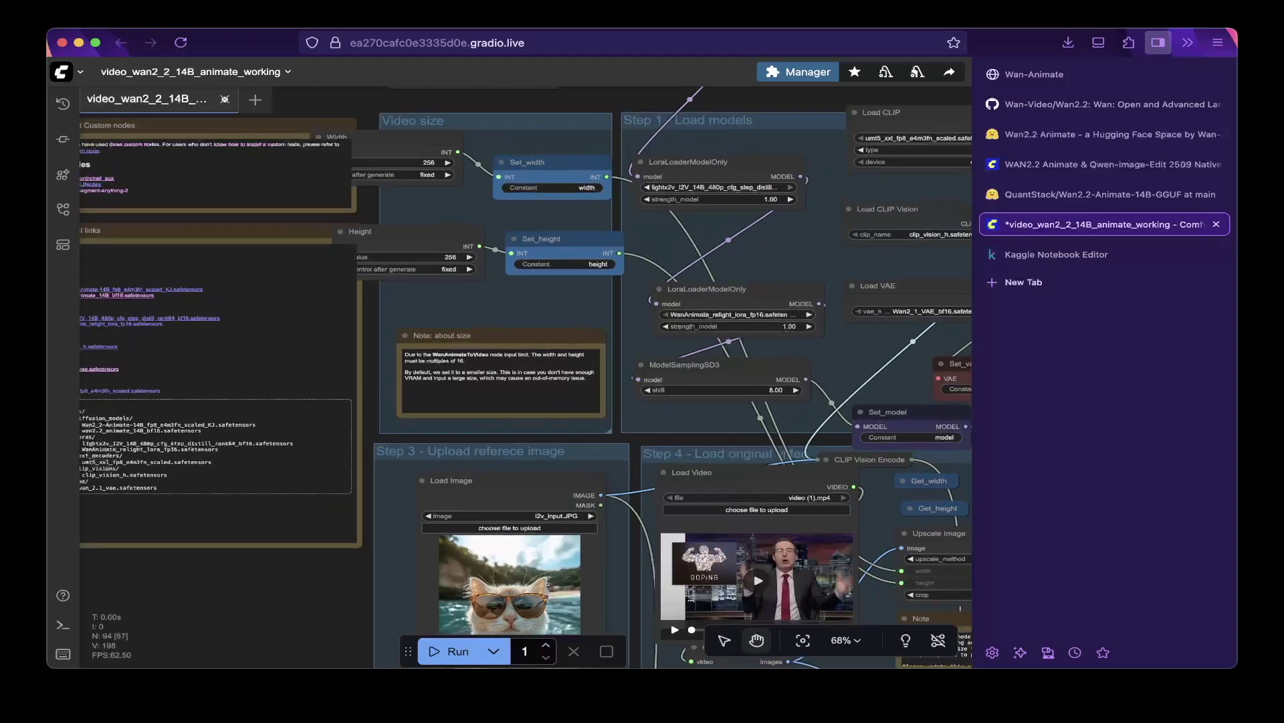
pyautogui.moveTo(428, 301); pyautogui.dragTo(560, 346)
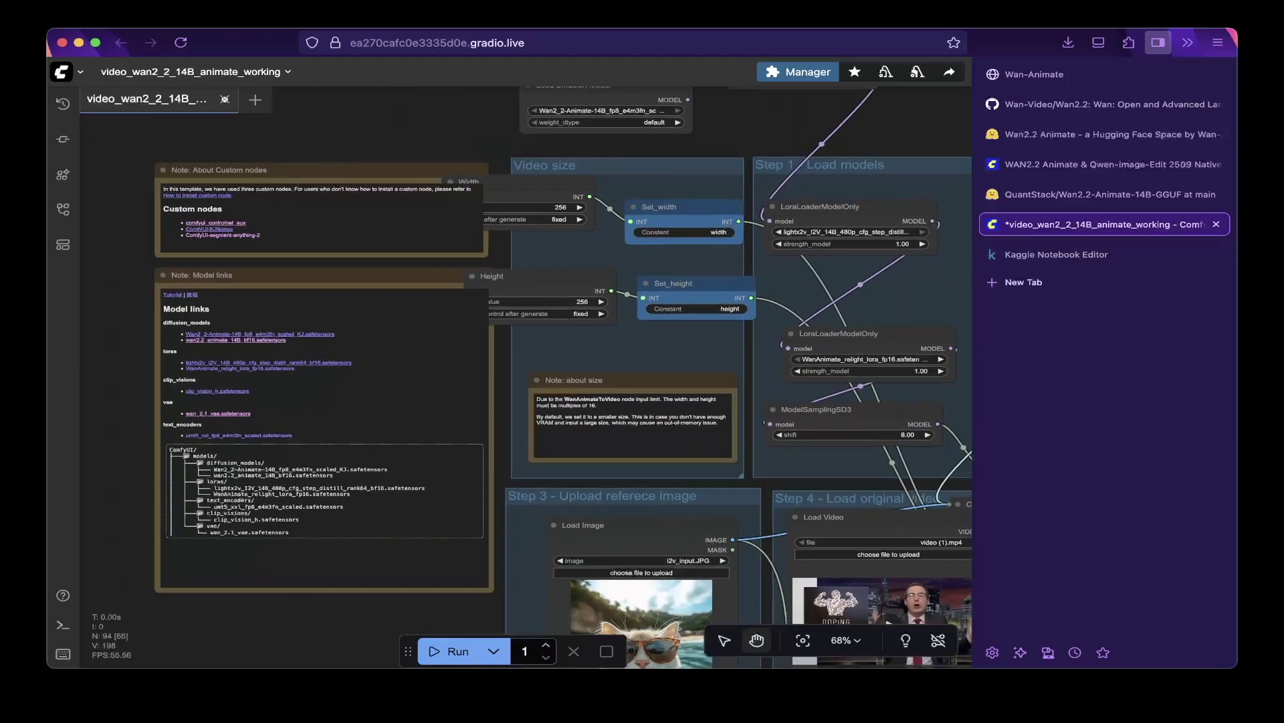
pyautogui.scroll(3, 402, 356)
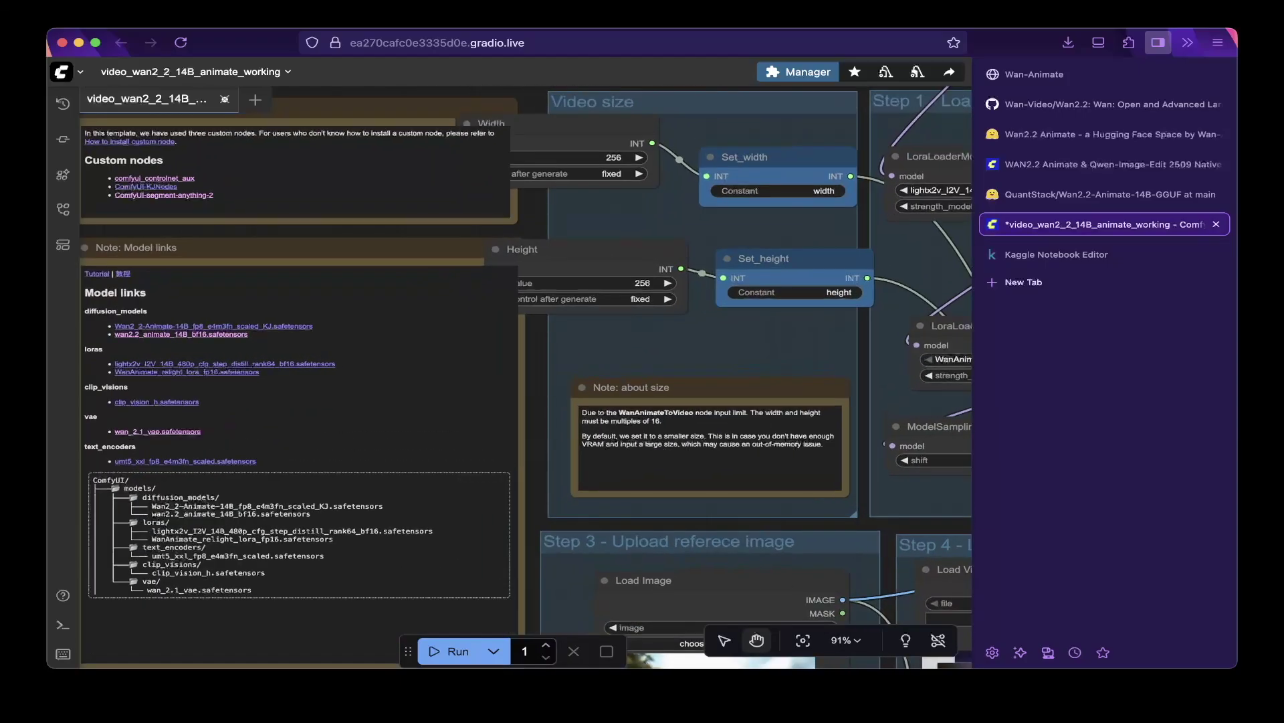
pyautogui.hscroll(-3, 526, 377)
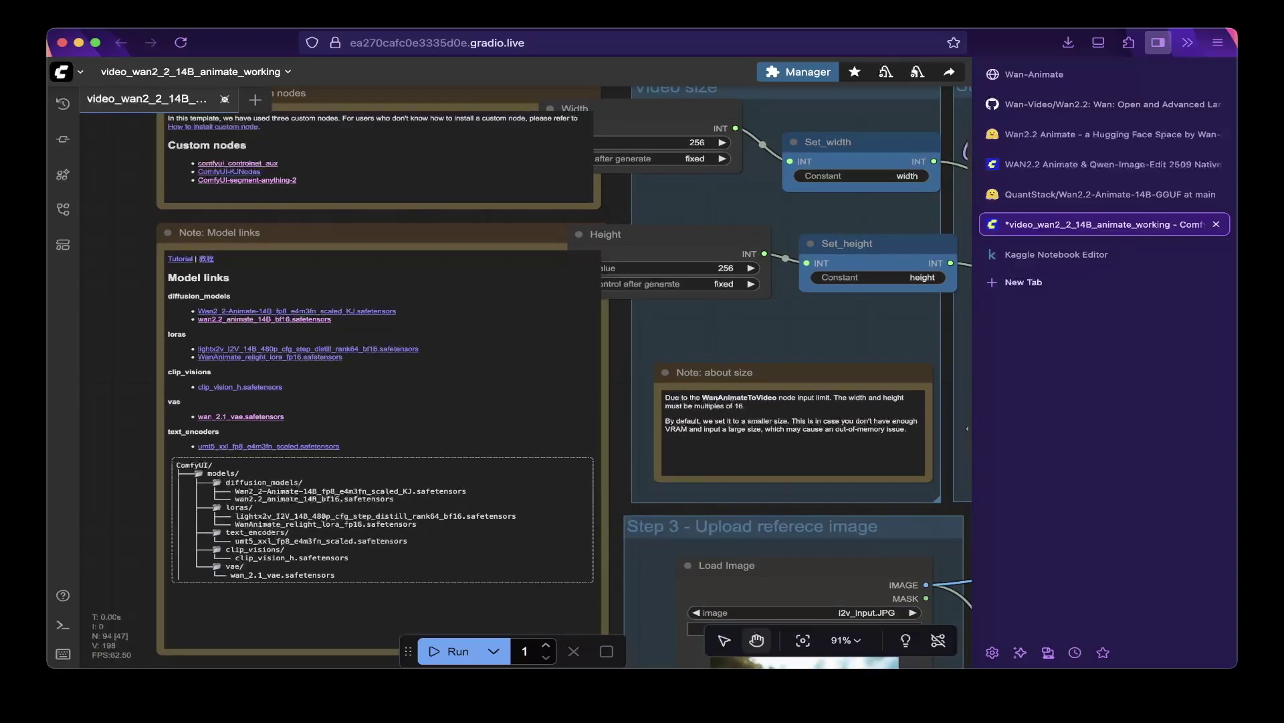
pyautogui.scroll(2, 360, 363)
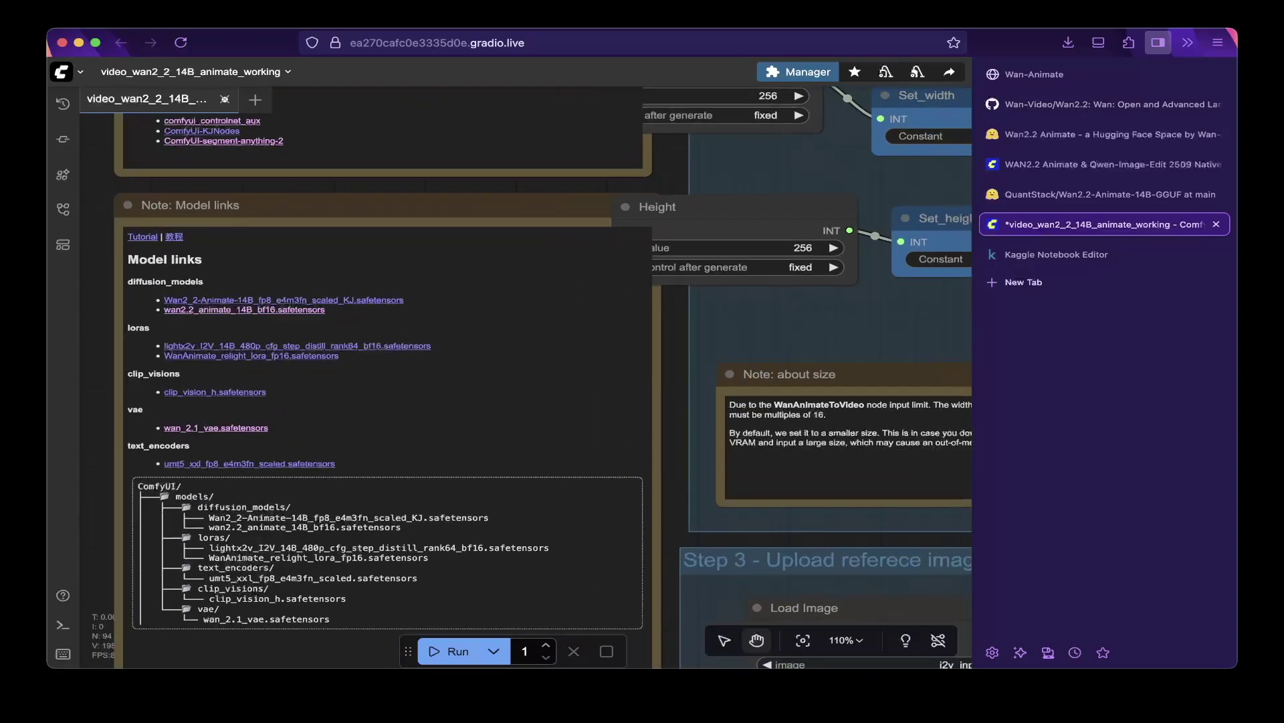
pyautogui.moveTo(383, 399); pyautogui.dragTo(421, 384)
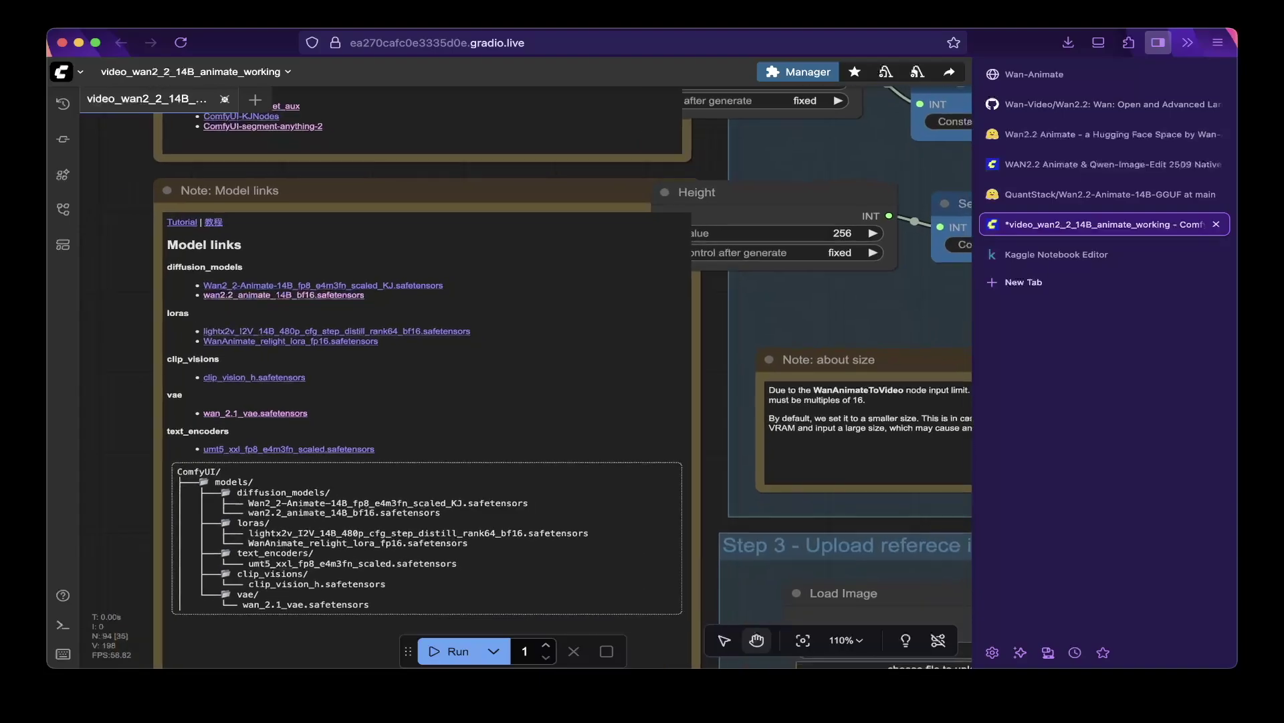
pyautogui.scroll(1, 422, 383)
pyautogui.scroll(-1, 508, 375)
pyautogui.hscroll(-1, 508, 375)
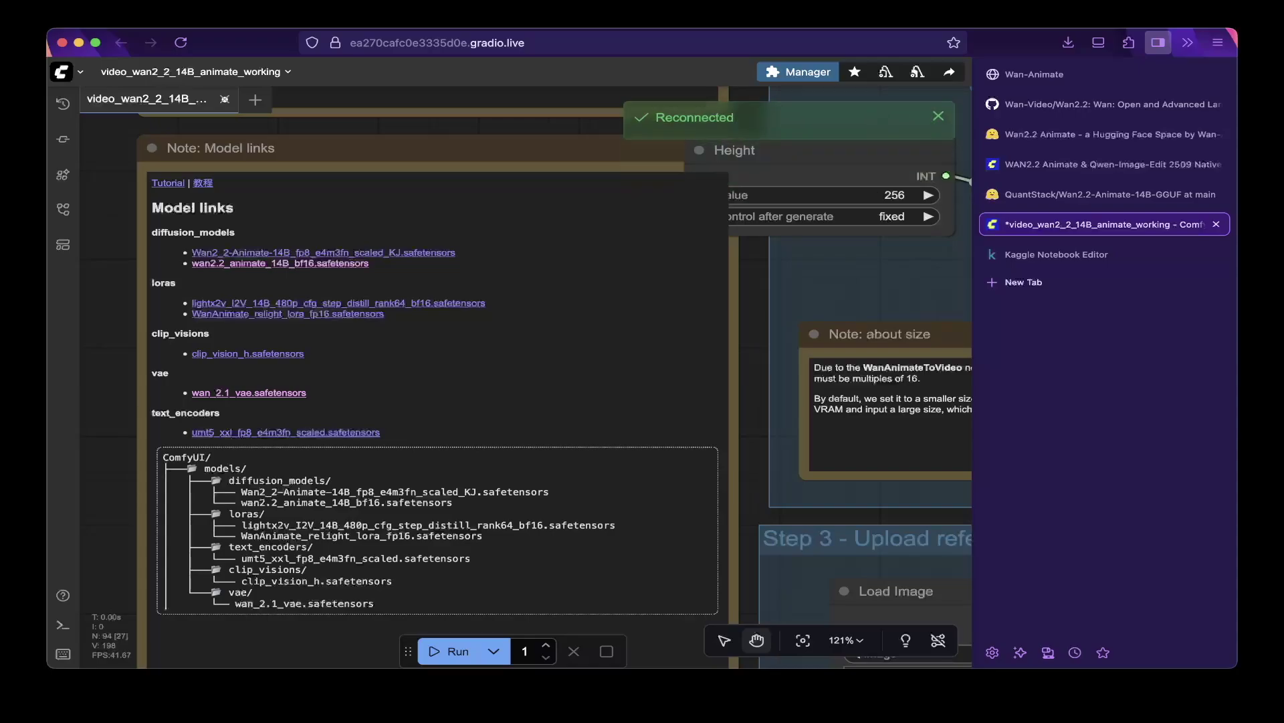
# - Bring the Load Diffusion Model and Unet Loader (GGUF) nodes into view, then open the Wan2.2-Animate-14B-GGUF file list
pyautogui.moveTo(863, 281); pyautogui.dragTo(499, 538)
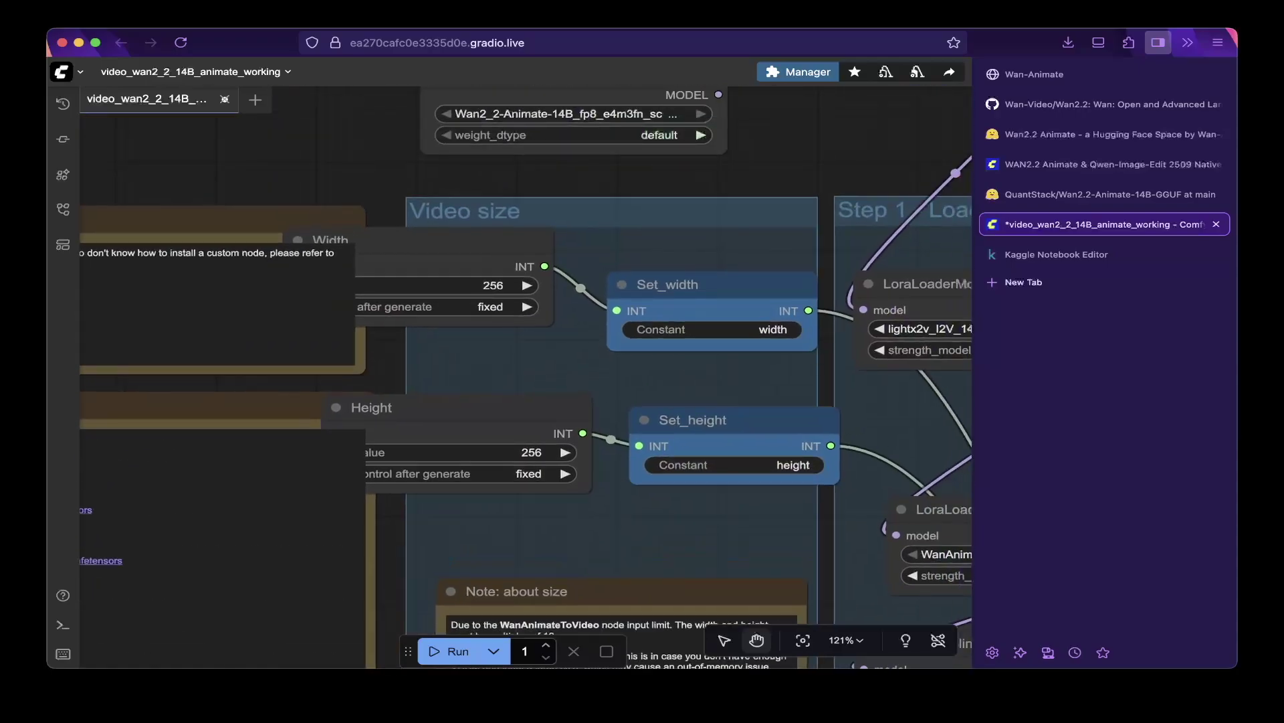
pyautogui.hscroll(7, 526, 377)
pyautogui.scroll(5, 526, 377)
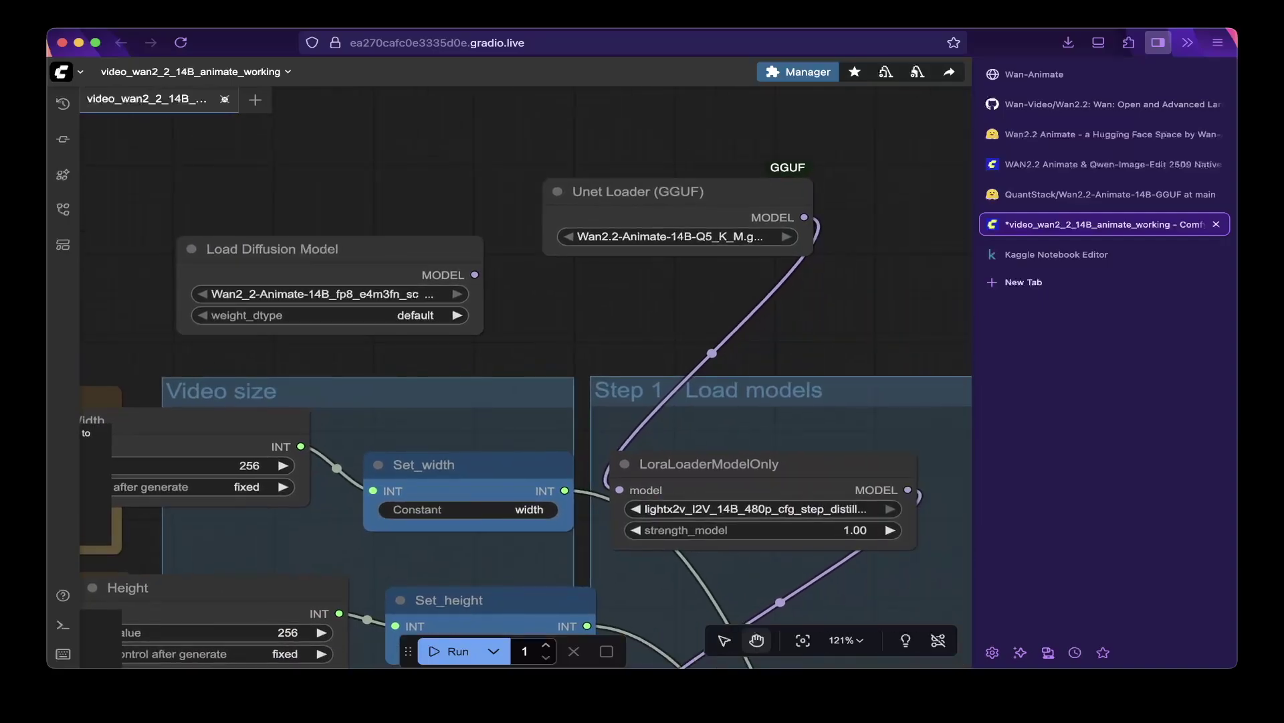
pyautogui.click(1097, 194)
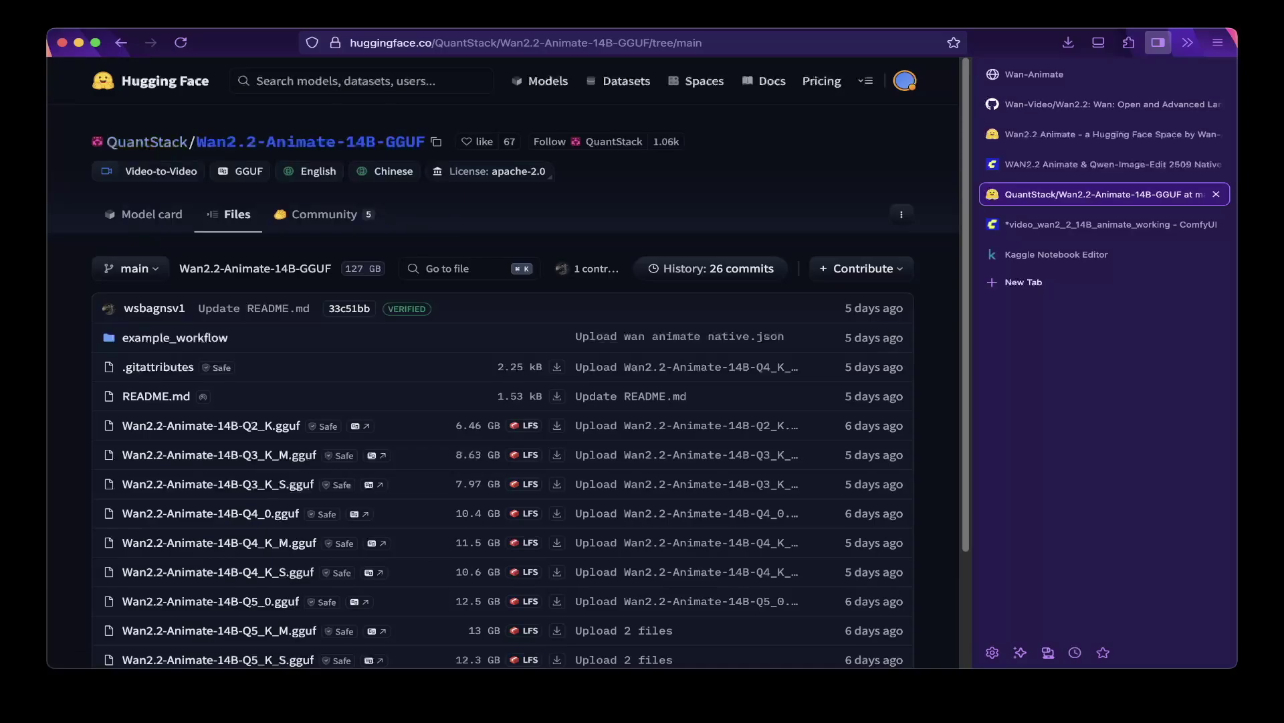
# - Scroll the QuantStack GGUF file list to the Q6_K and Q8_0 rows, briefly checking the blog post
pyautogui.scroll(-3, 501, 362)
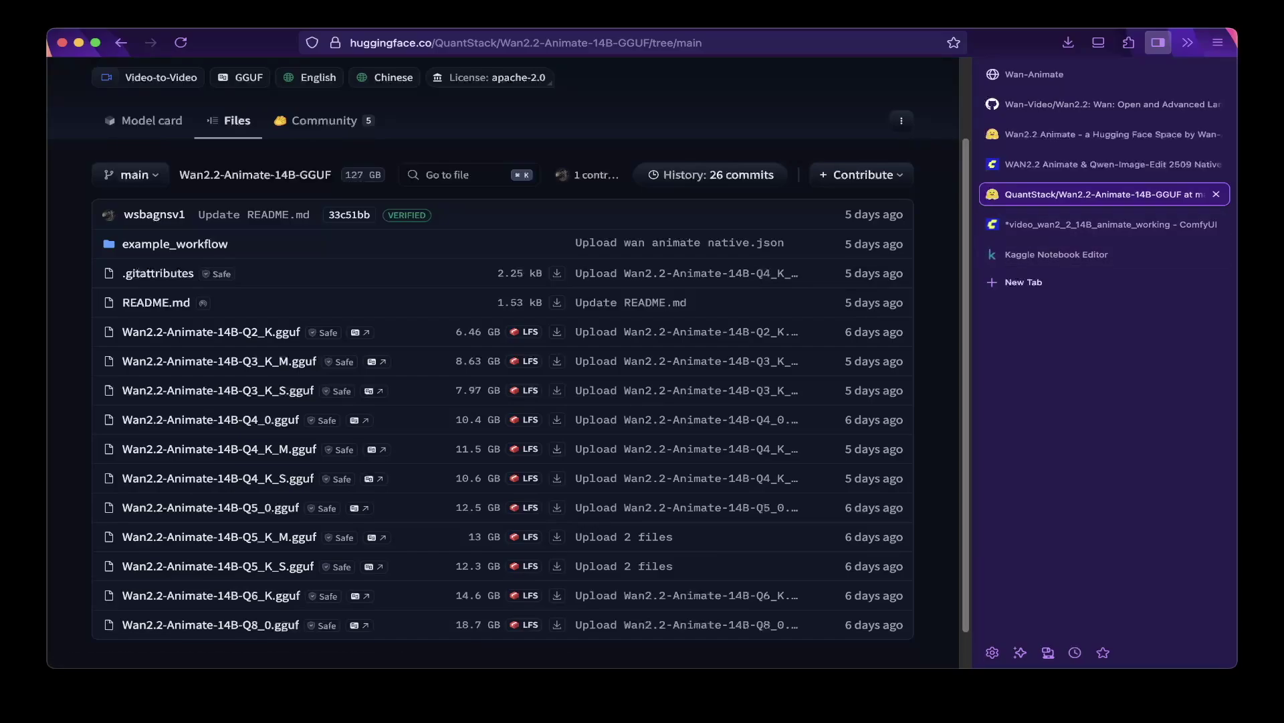
pyautogui.click(1111, 164)
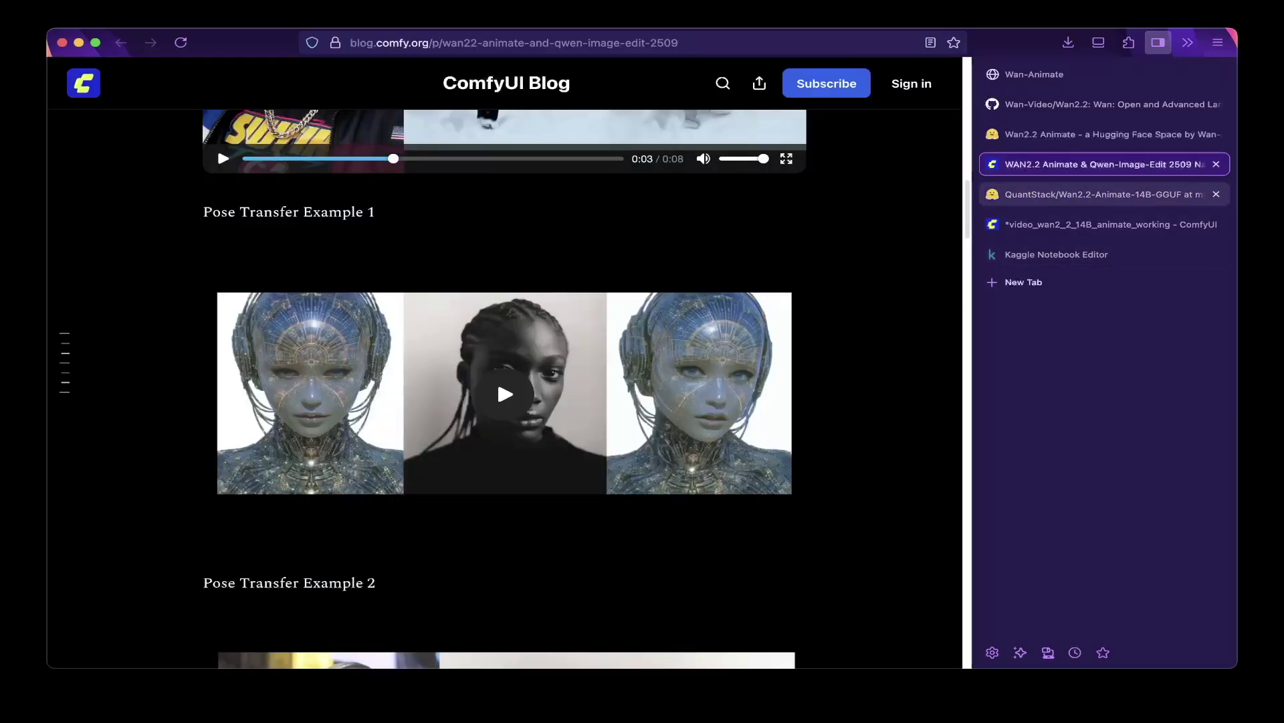
pyautogui.click(1101, 194)
pyautogui.click(1100, 224)
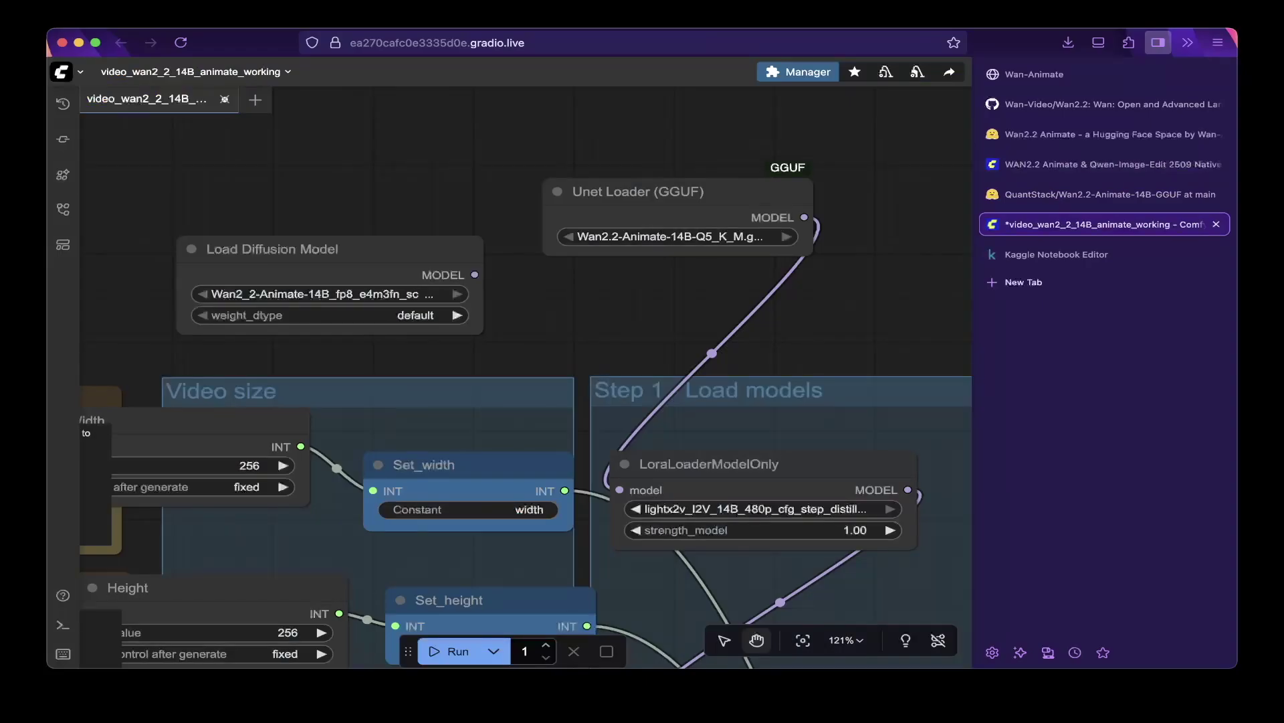
pyautogui.moveTo(515, 348); pyautogui.dragTo(633, 308)
pyautogui.hscroll(-15, 526, 401)
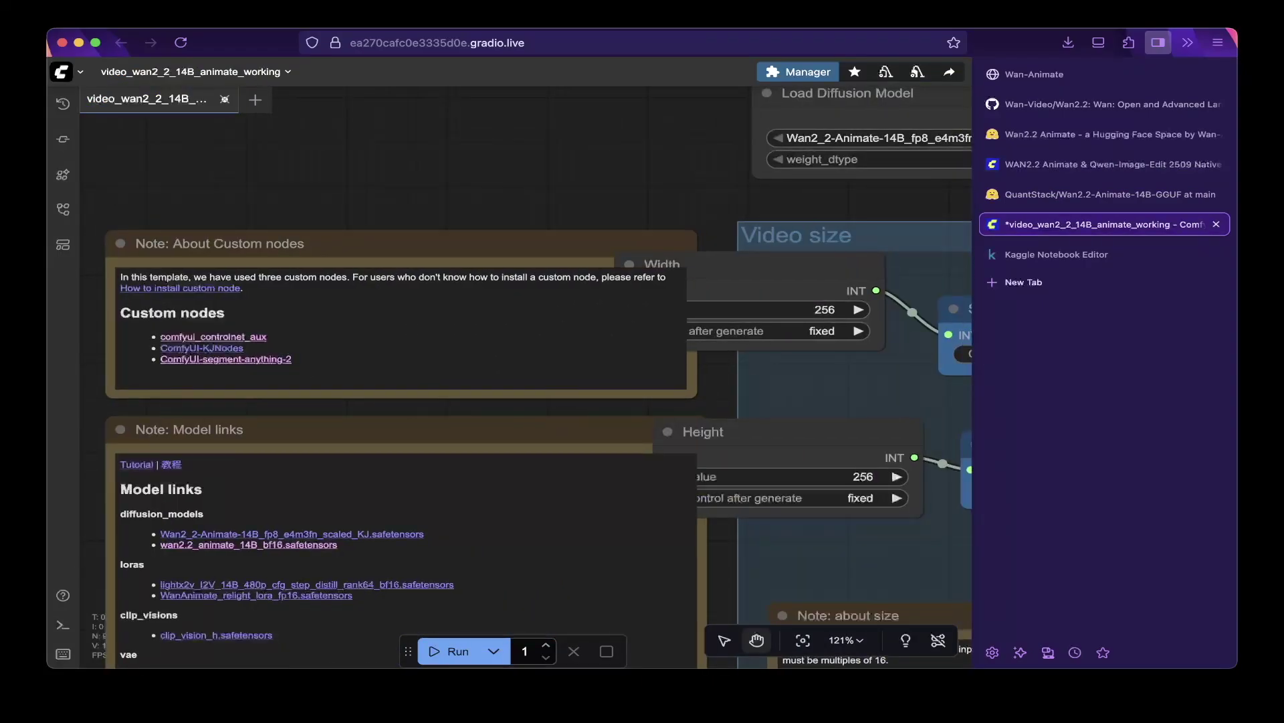
pyautogui.hscroll(12, 526, 402)
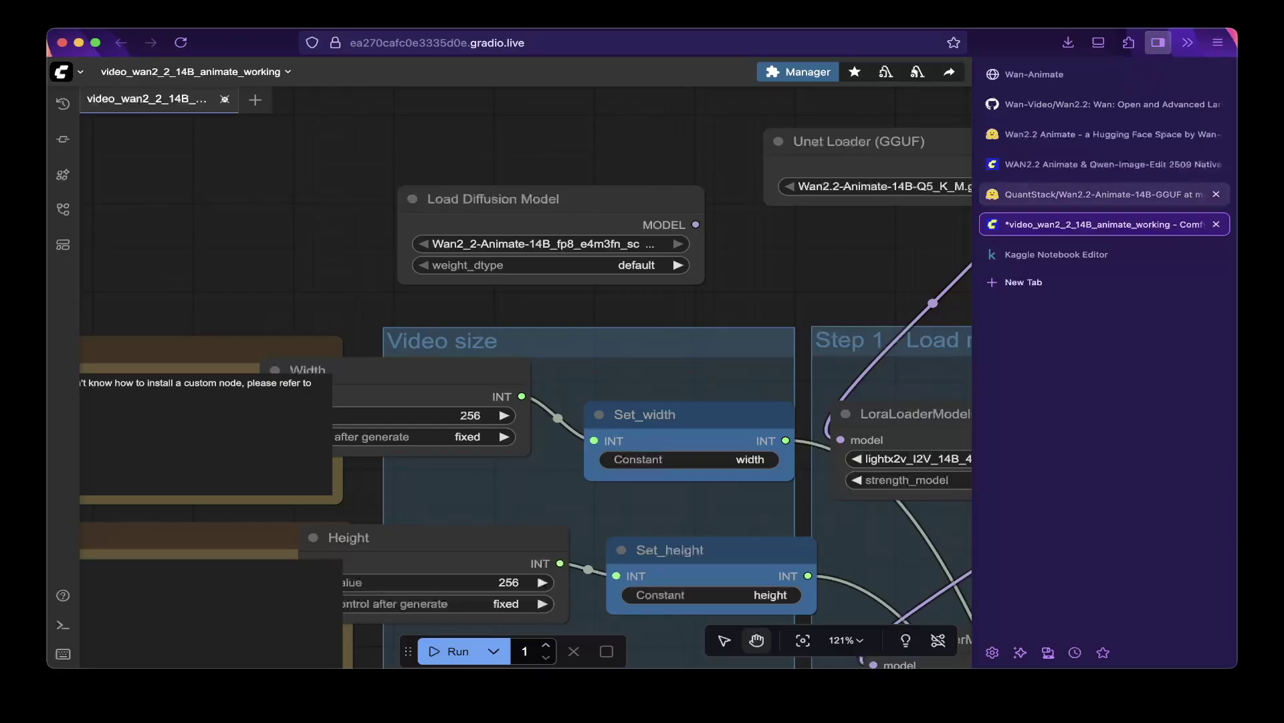
pyautogui.moveTo(529, 495); pyautogui.dragTo(482, 419)
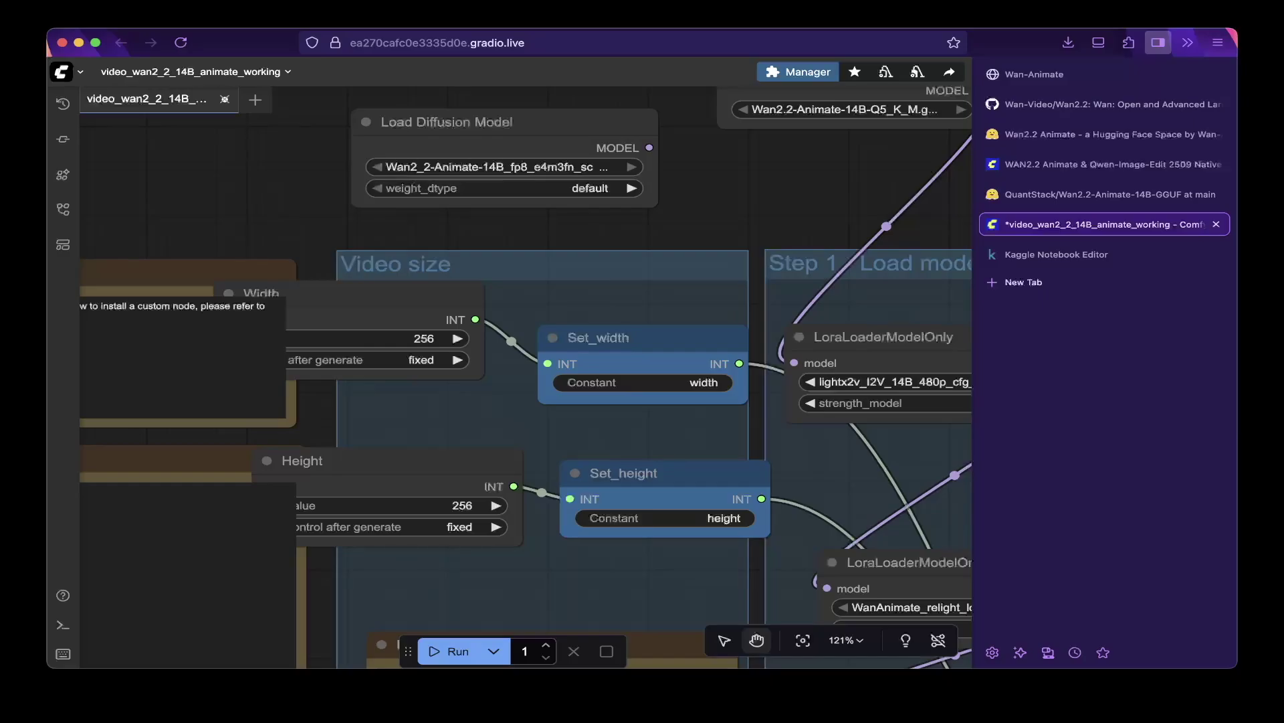
pyautogui.moveTo(522, 428); pyautogui.dragTo(513, 368)
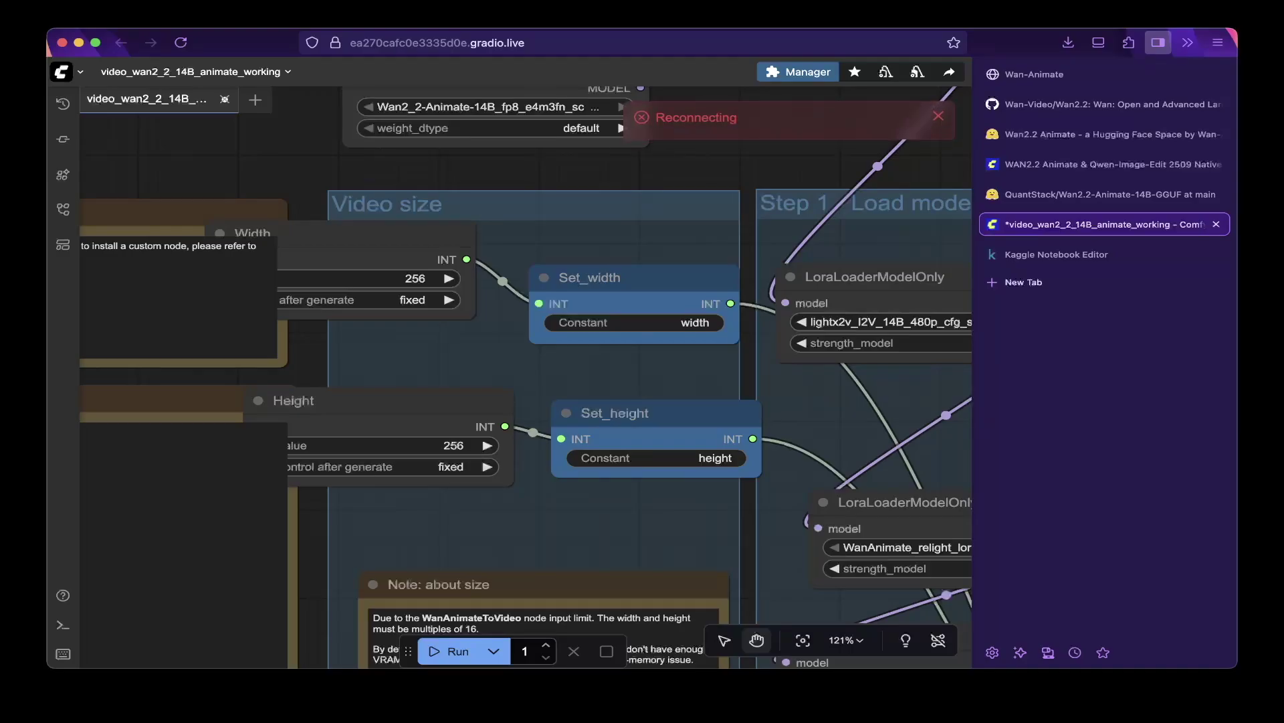
pyautogui.scroll(-2, 652, 227)
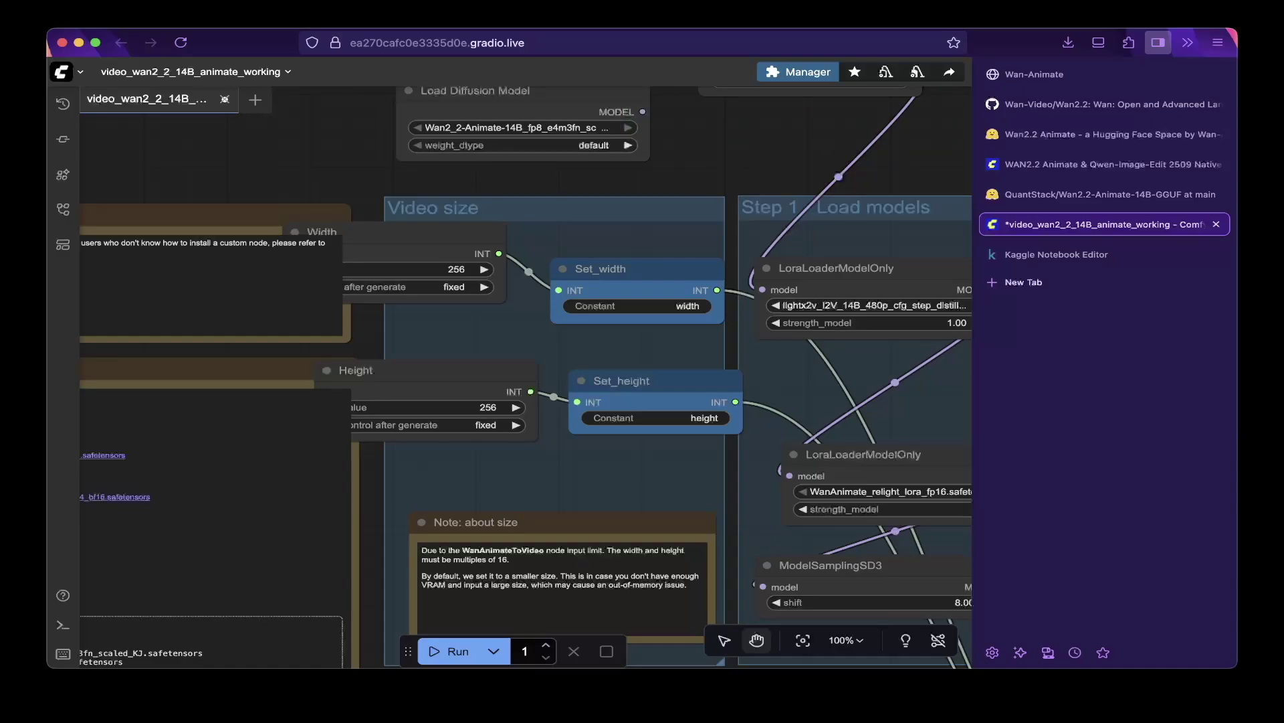
pyautogui.moveTo(652, 228); pyautogui.dragTo(576, 202)
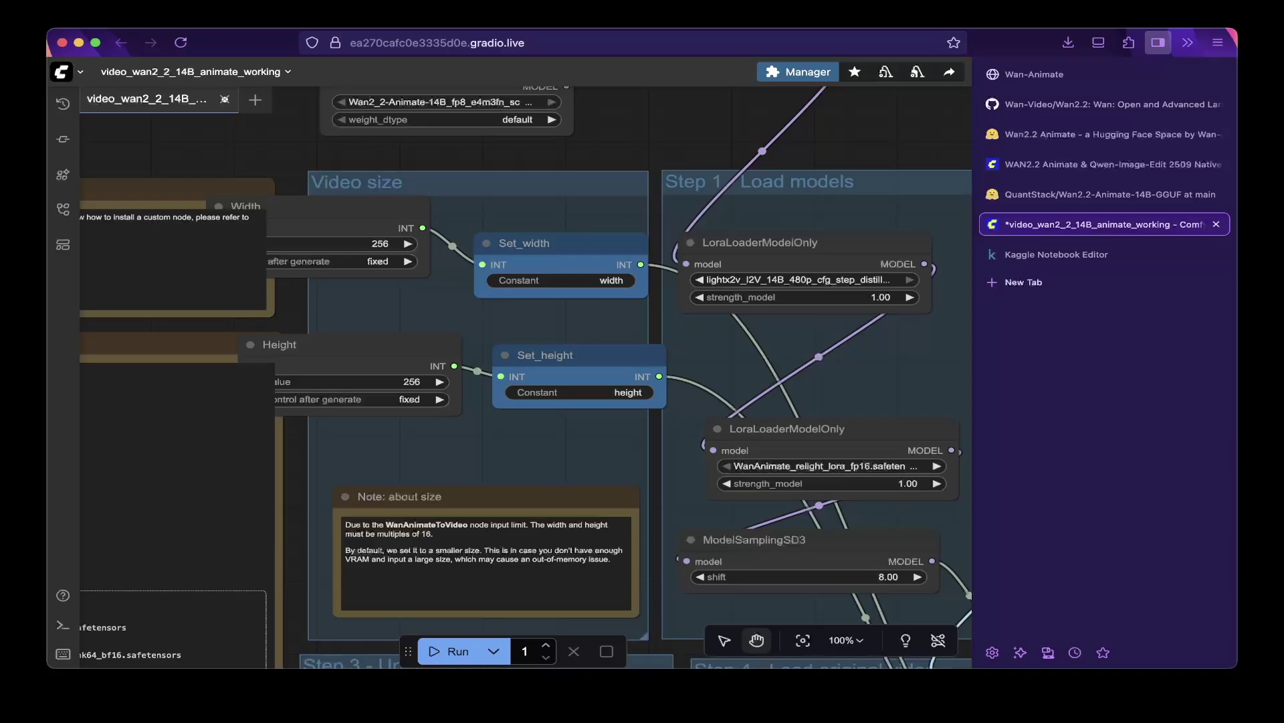
pyautogui.hscroll(1, 526, 377)
pyautogui.moveTo(526, 377); pyautogui.dragTo(529, 379)
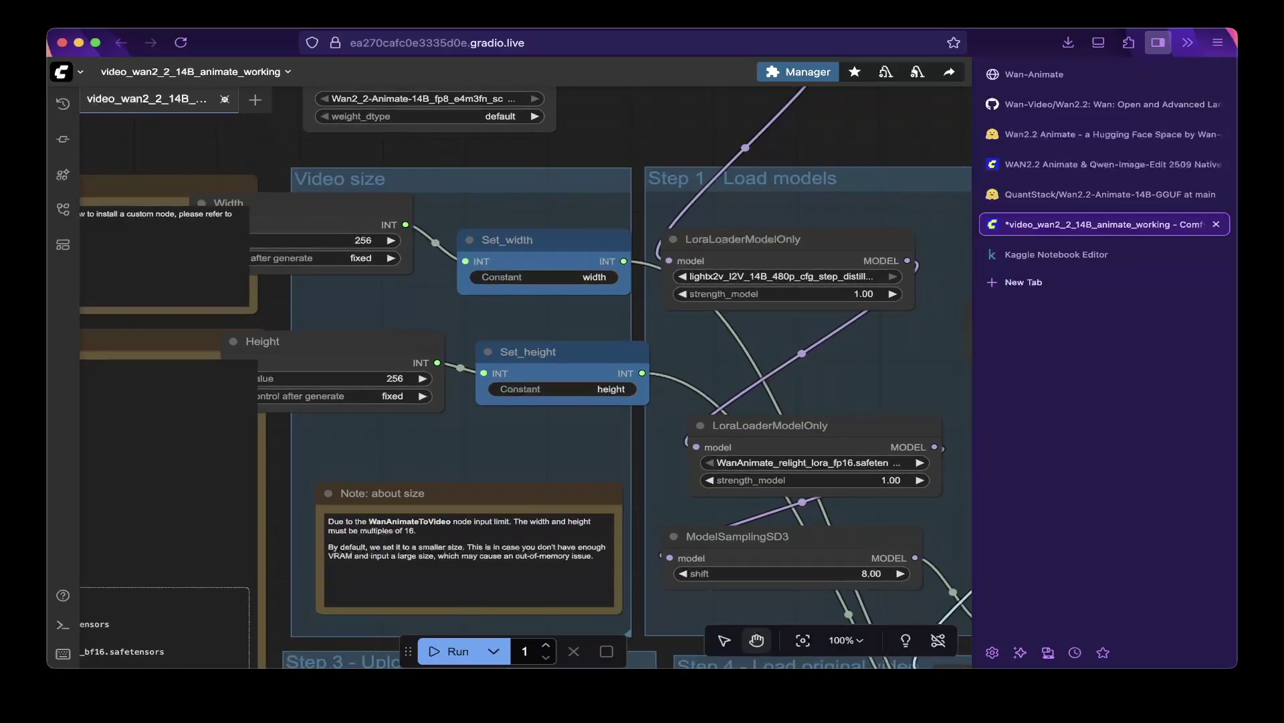
pyautogui.scroll(-2, 587, 325)
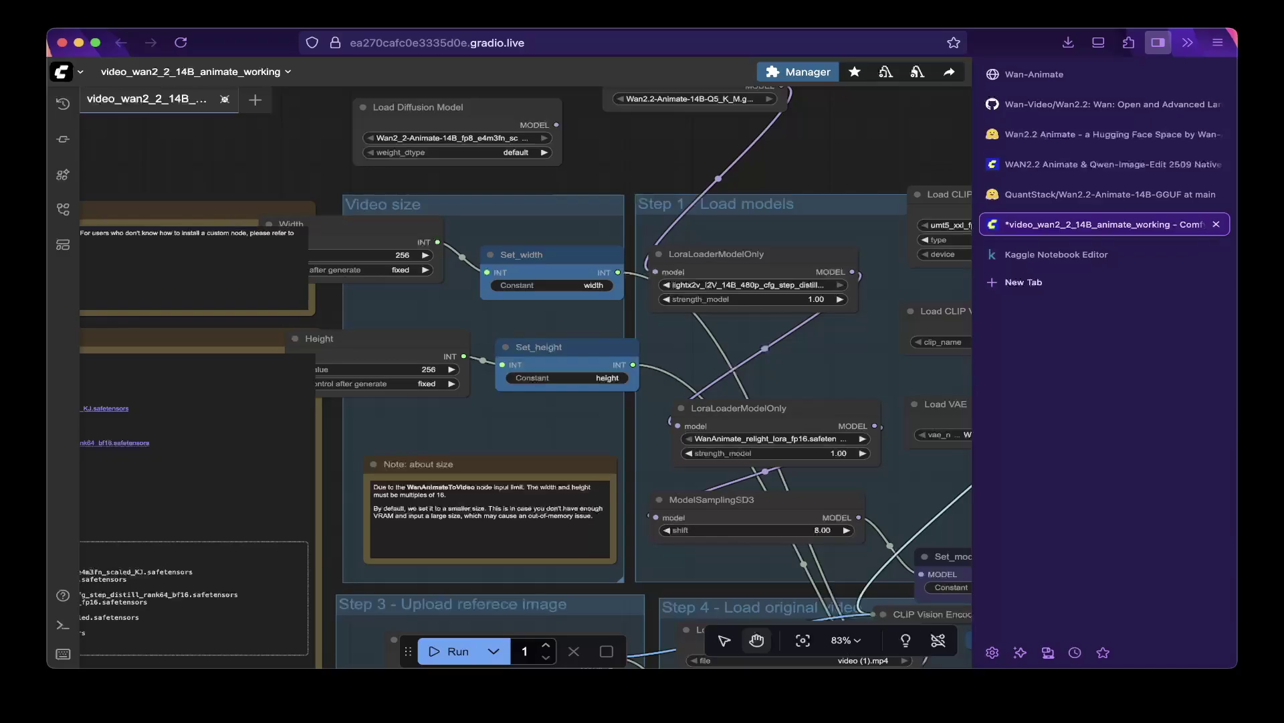
pyautogui.hscroll(5, 526, 377)
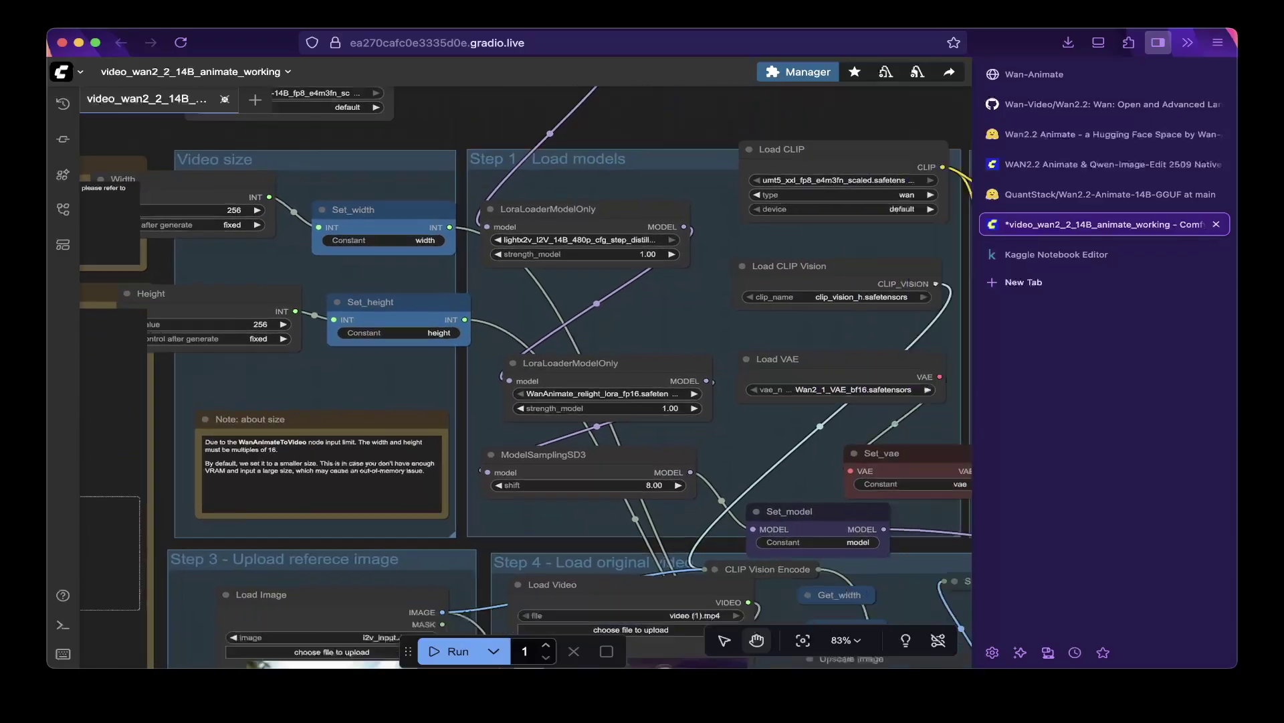
pyautogui.hscroll(4, 526, 377)
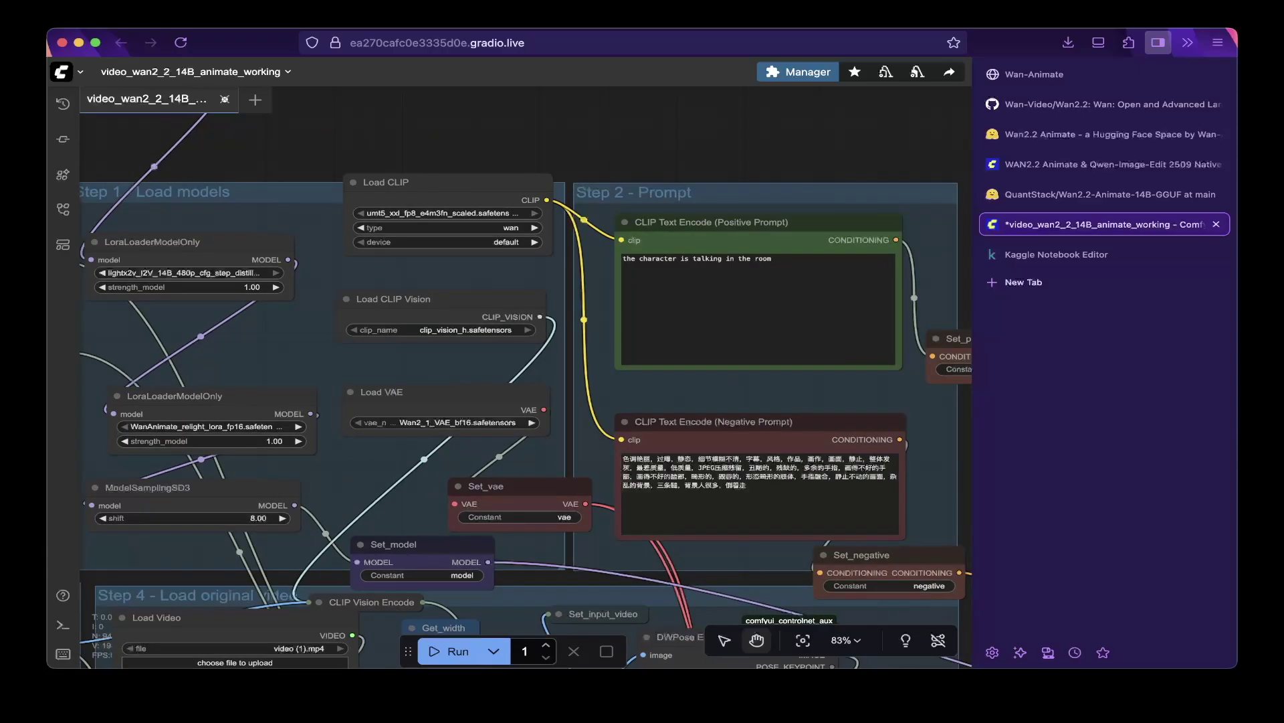
pyautogui.hscroll(2, 526, 377)
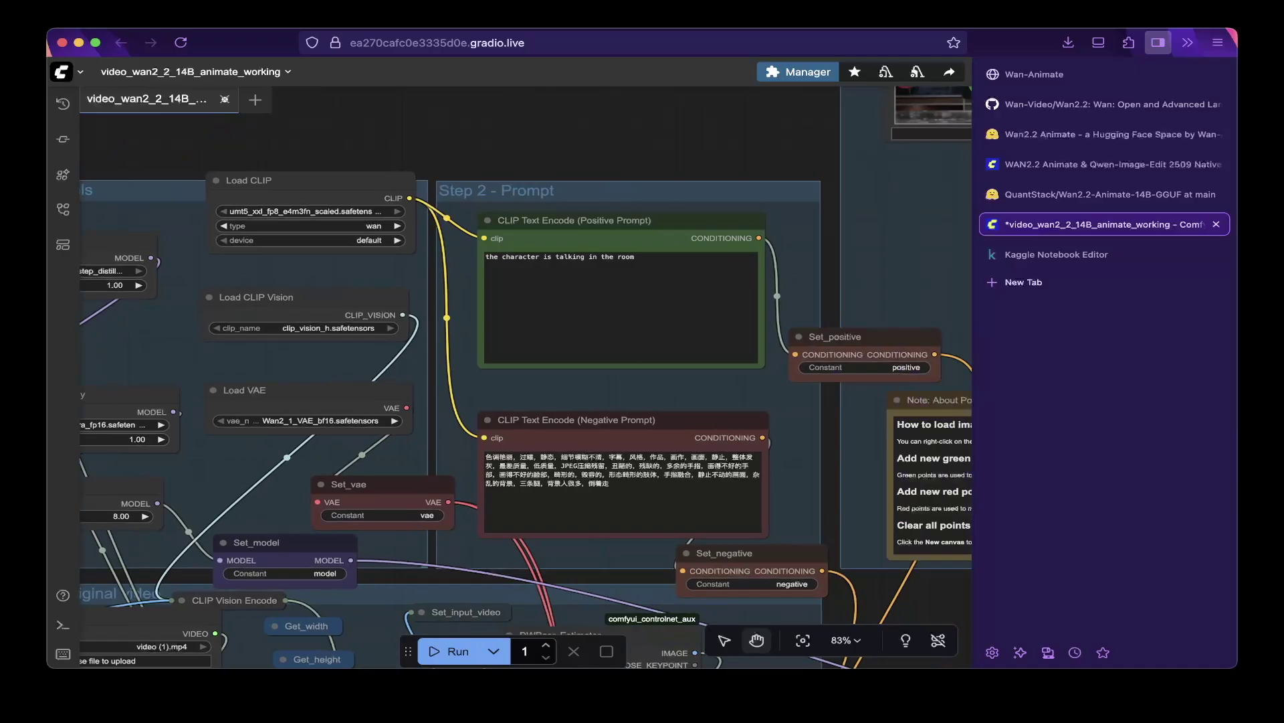
pyautogui.hscroll(1, 526, 377)
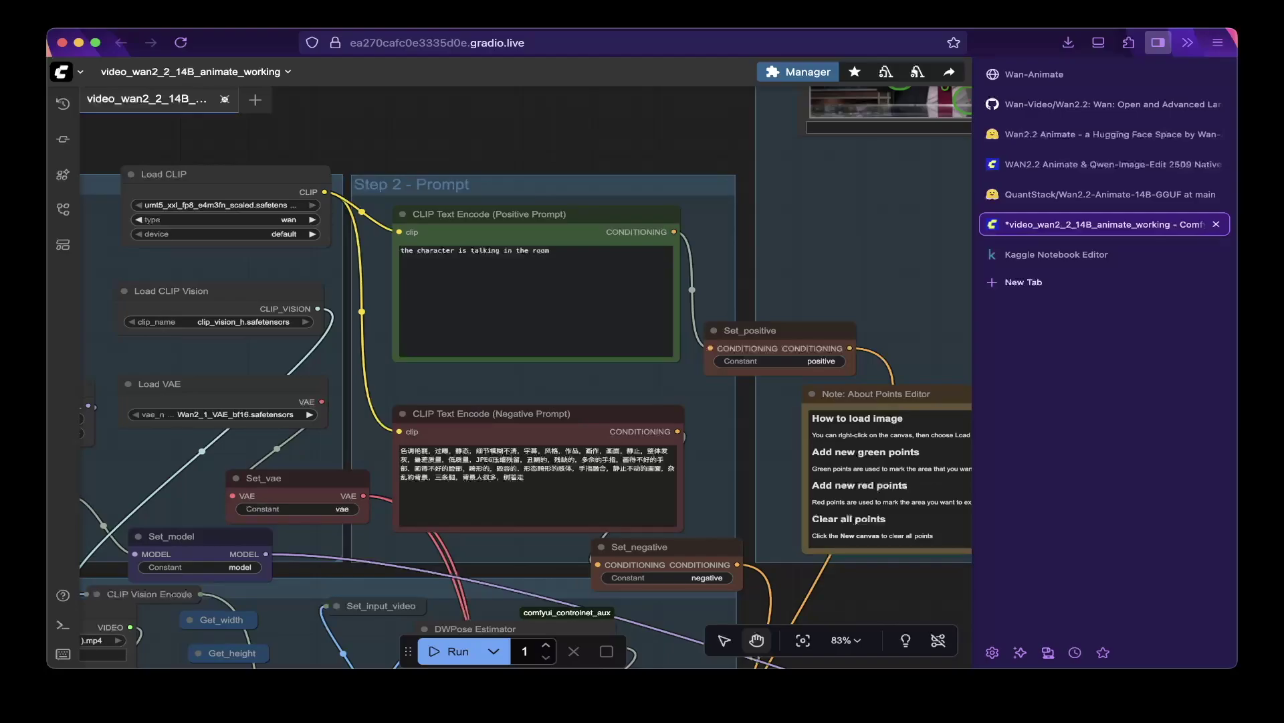
pyautogui.moveTo(769, 268); pyautogui.dragTo(549, 428)
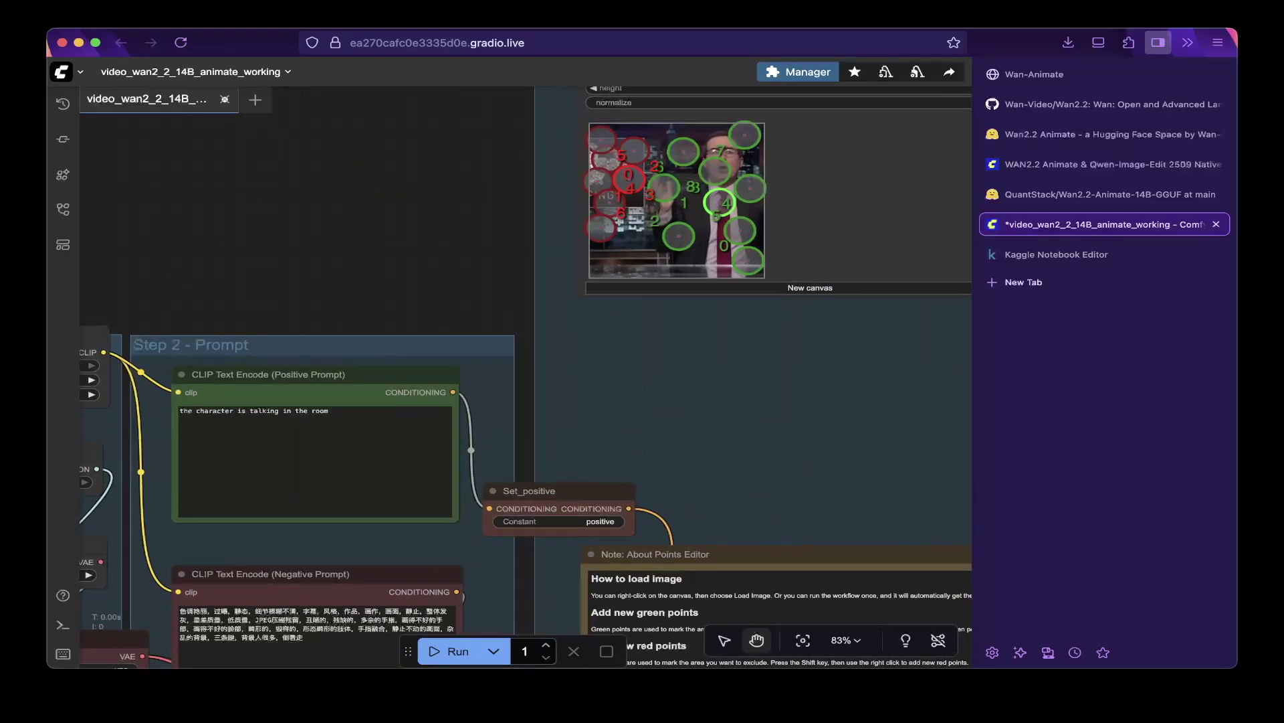
pyautogui.scroll(-3, 579, 277)
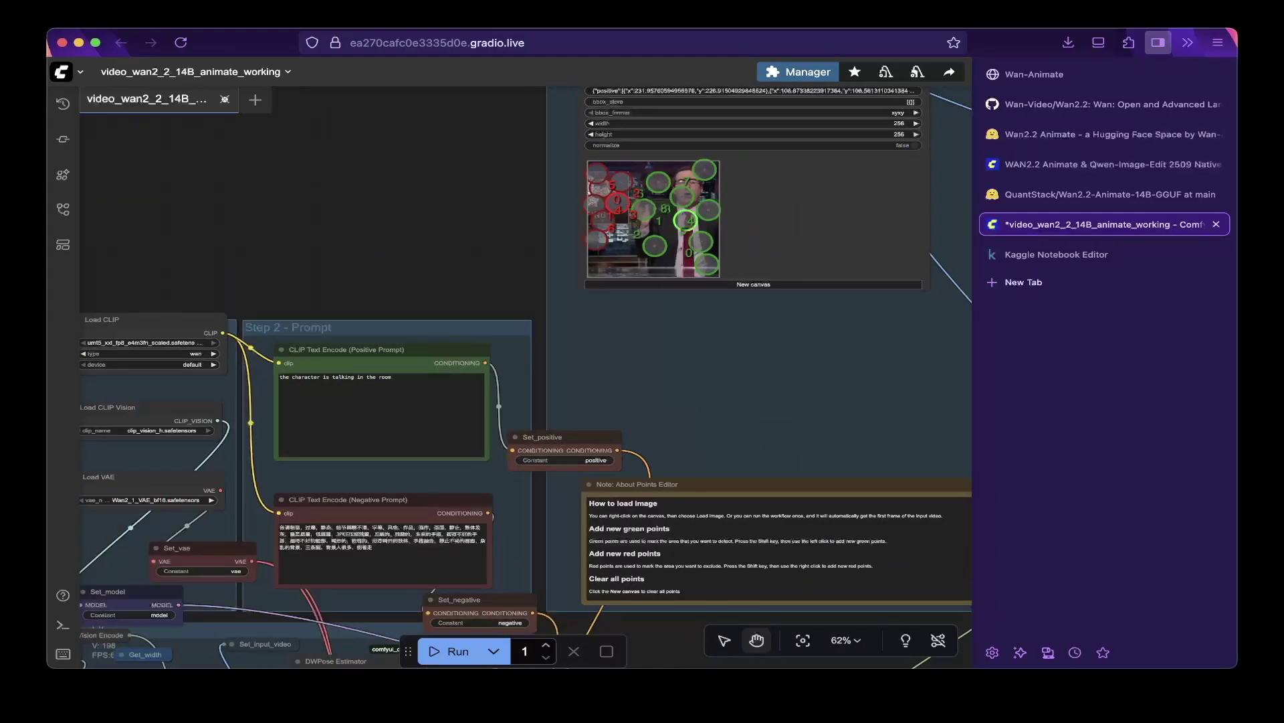
pyautogui.scroll(2, 482, 334)
pyautogui.moveTo(482, 334); pyautogui.dragTo(592, 280)
pyautogui.scroll(2, 496, 250)
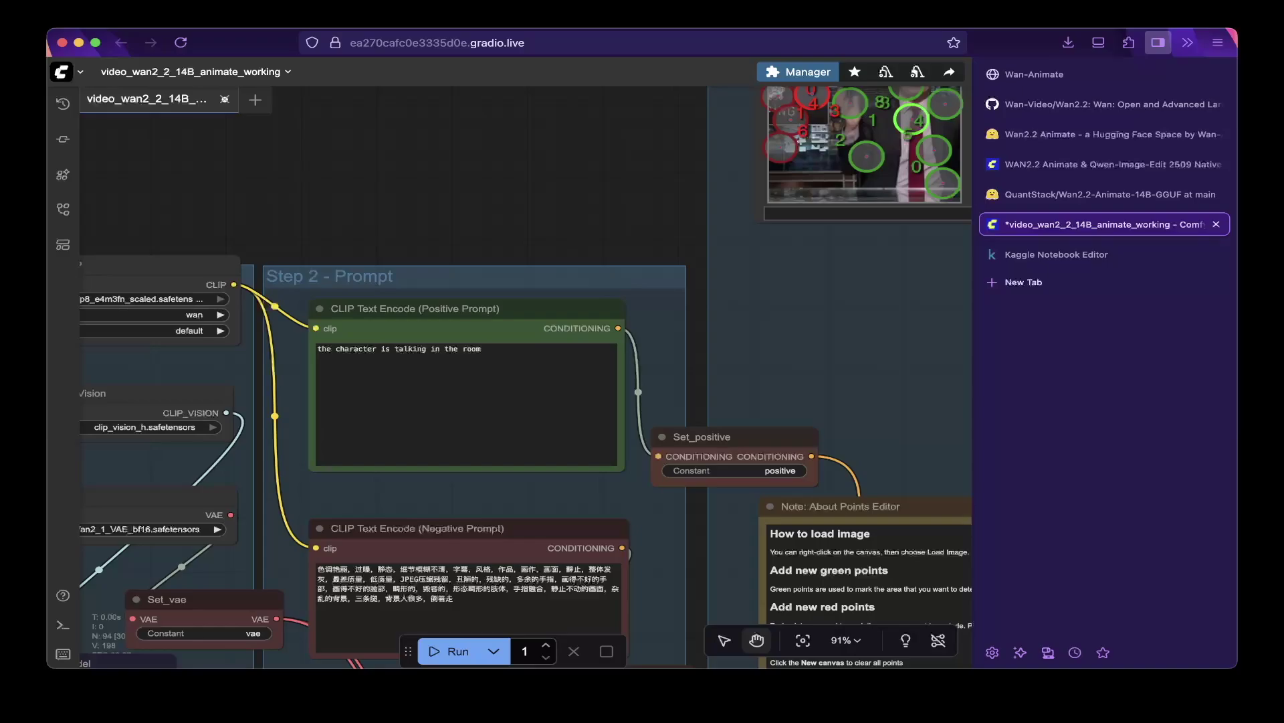
pyautogui.scroll(-2, 558, 277)
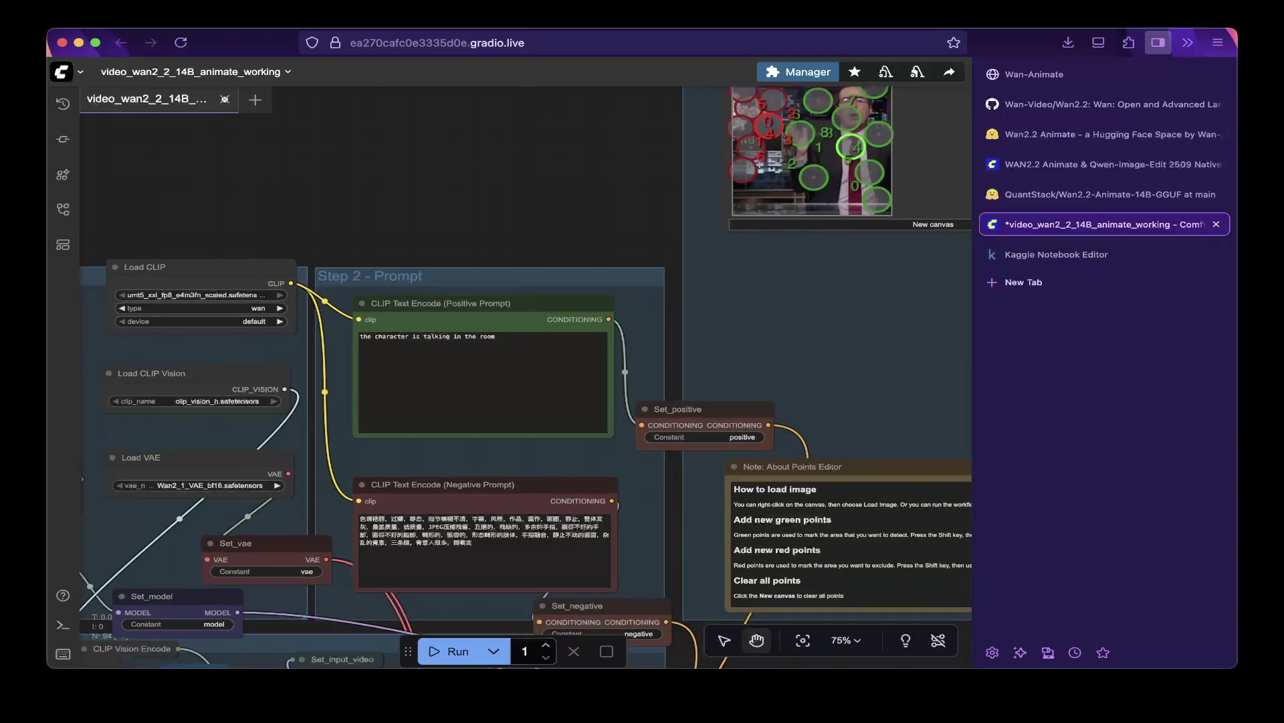
pyautogui.moveTo(557, 276); pyautogui.dragTo(821, 249)
pyautogui.hscroll(-5, 526, 378)
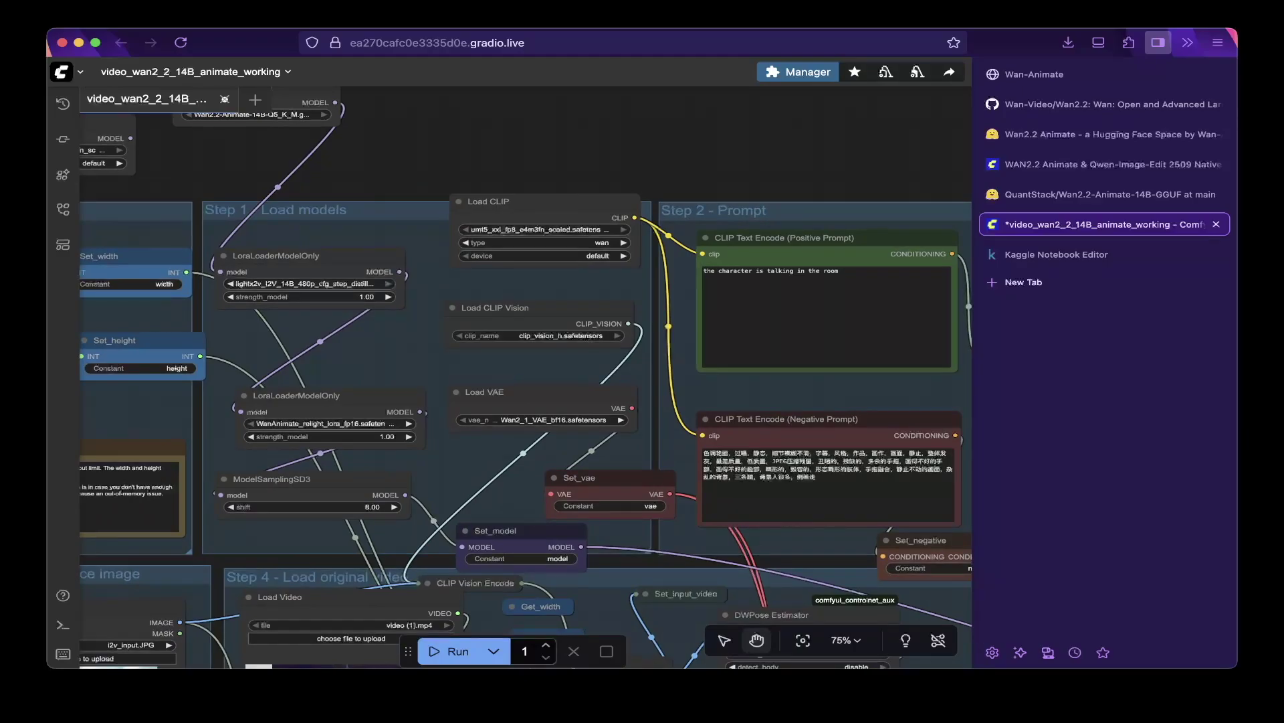
pyautogui.hscroll(-2, 525, 378)
pyautogui.scroll(-3, 543, 325)
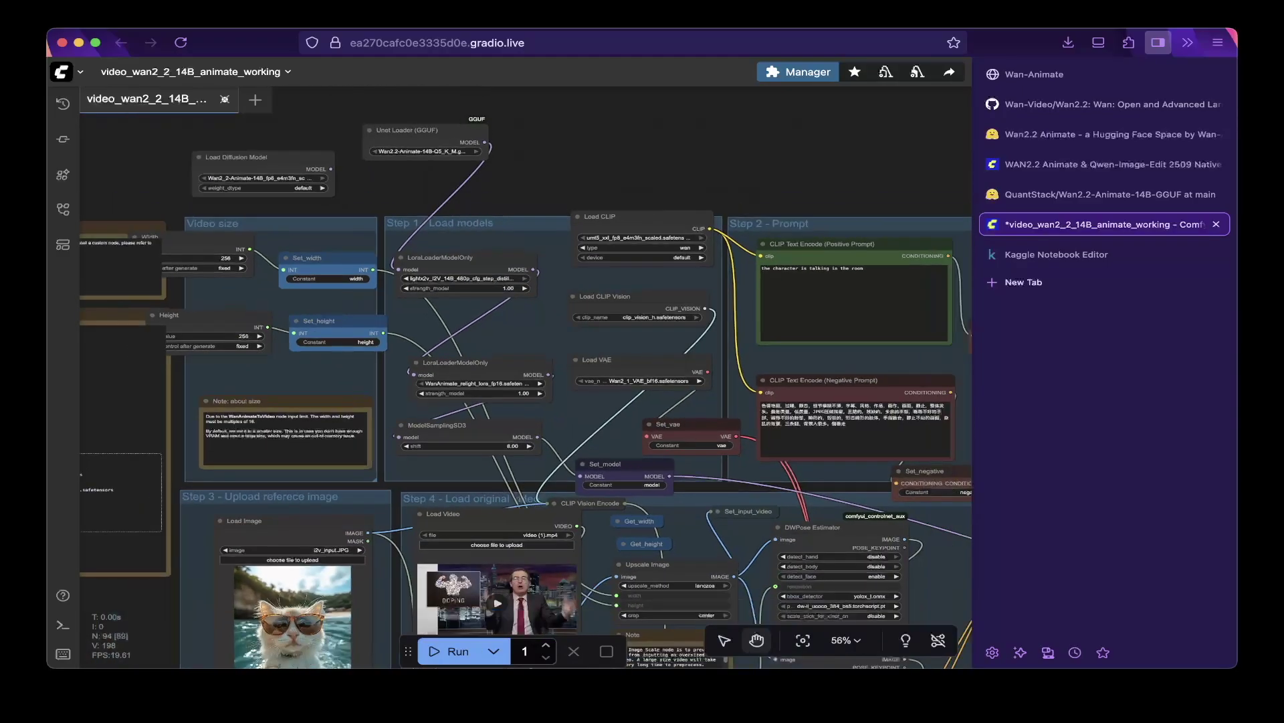
pyautogui.scroll(-1, 526, 377)
pyautogui.hscroll(-1, 526, 378)
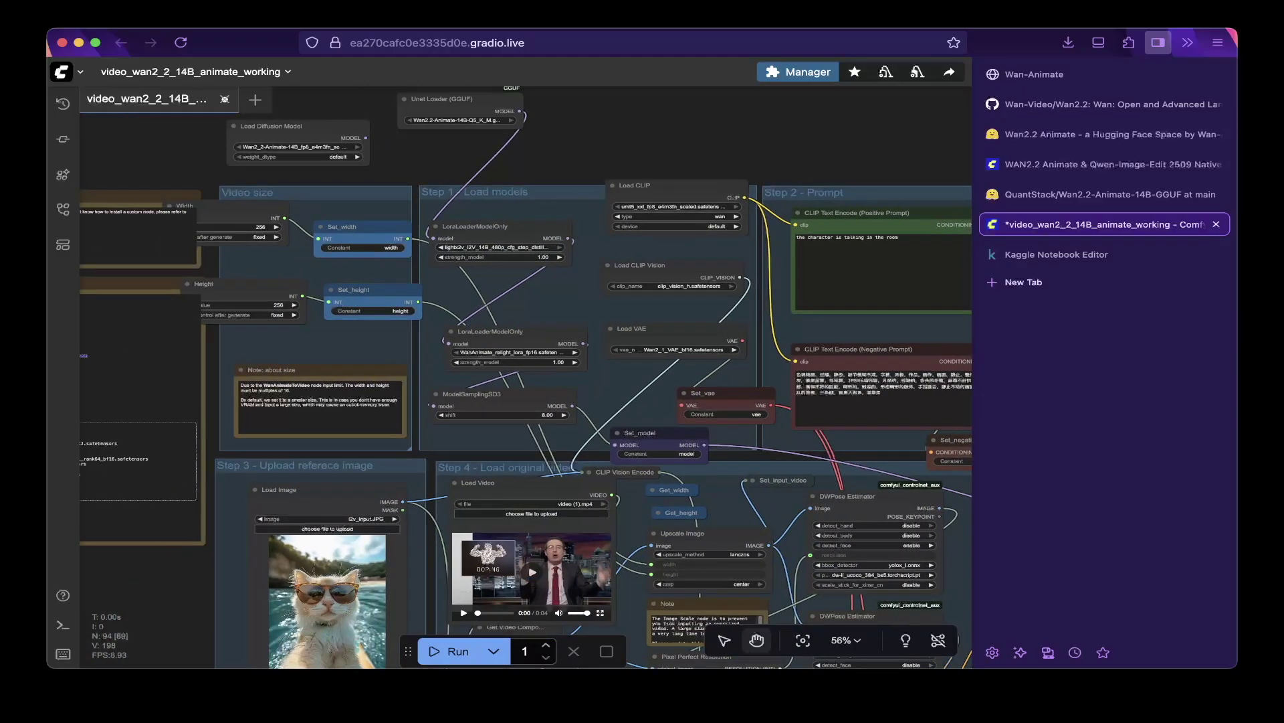
pyautogui.scroll(-1, 526, 377)
pyautogui.hscroll(2, 526, 377)
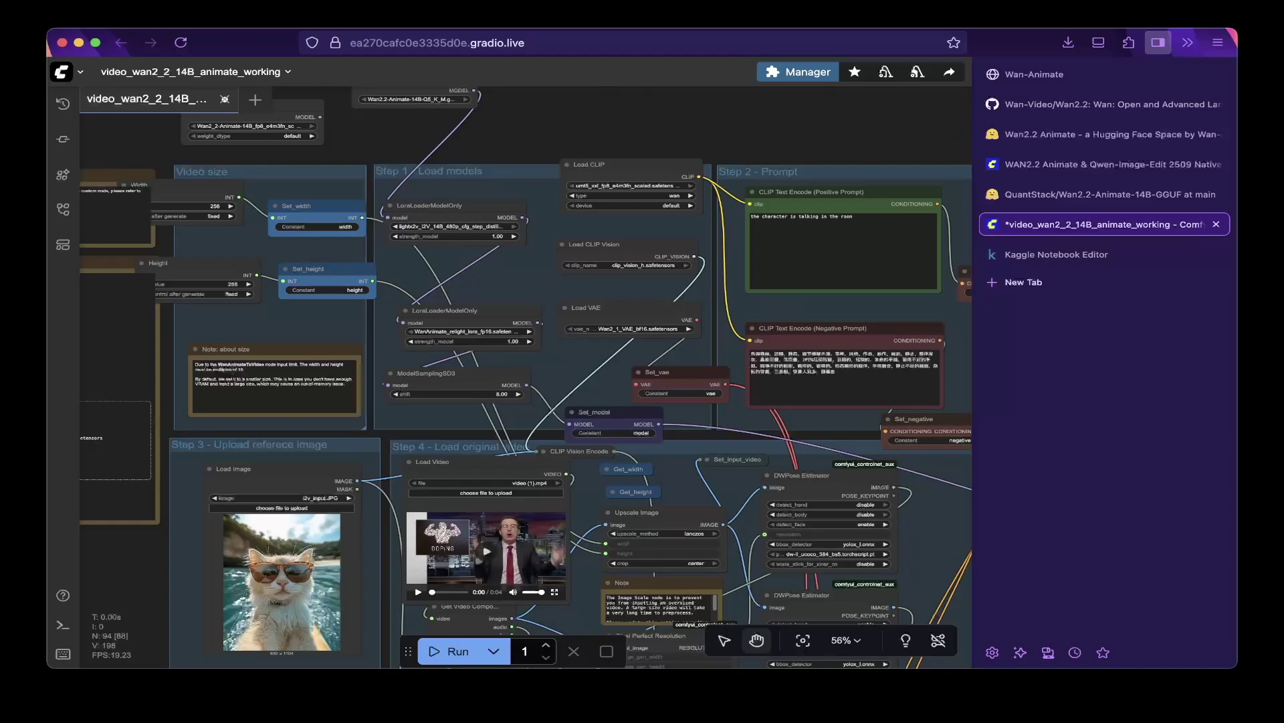
pyautogui.moveTo(523, 290); pyautogui.dragTo(483, 234)
pyautogui.scroll(-2, 482, 235)
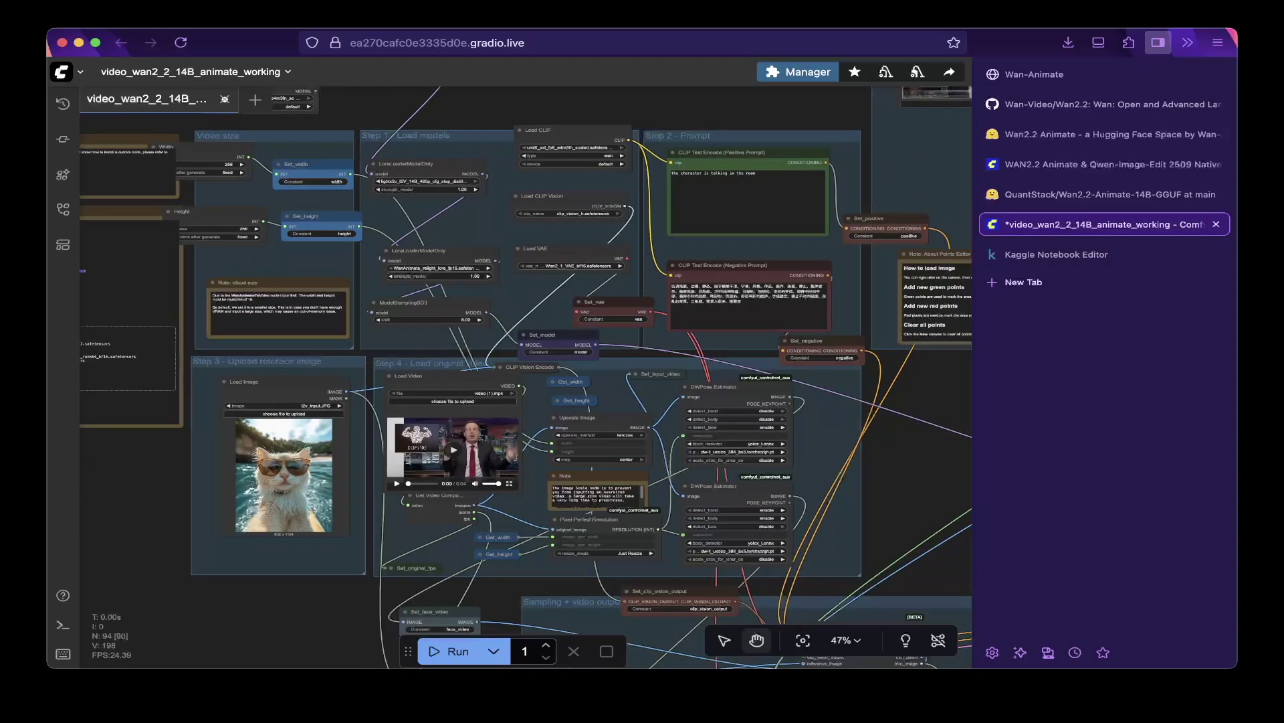
pyautogui.moveTo(505, 230); pyautogui.dragTo(406, 220)
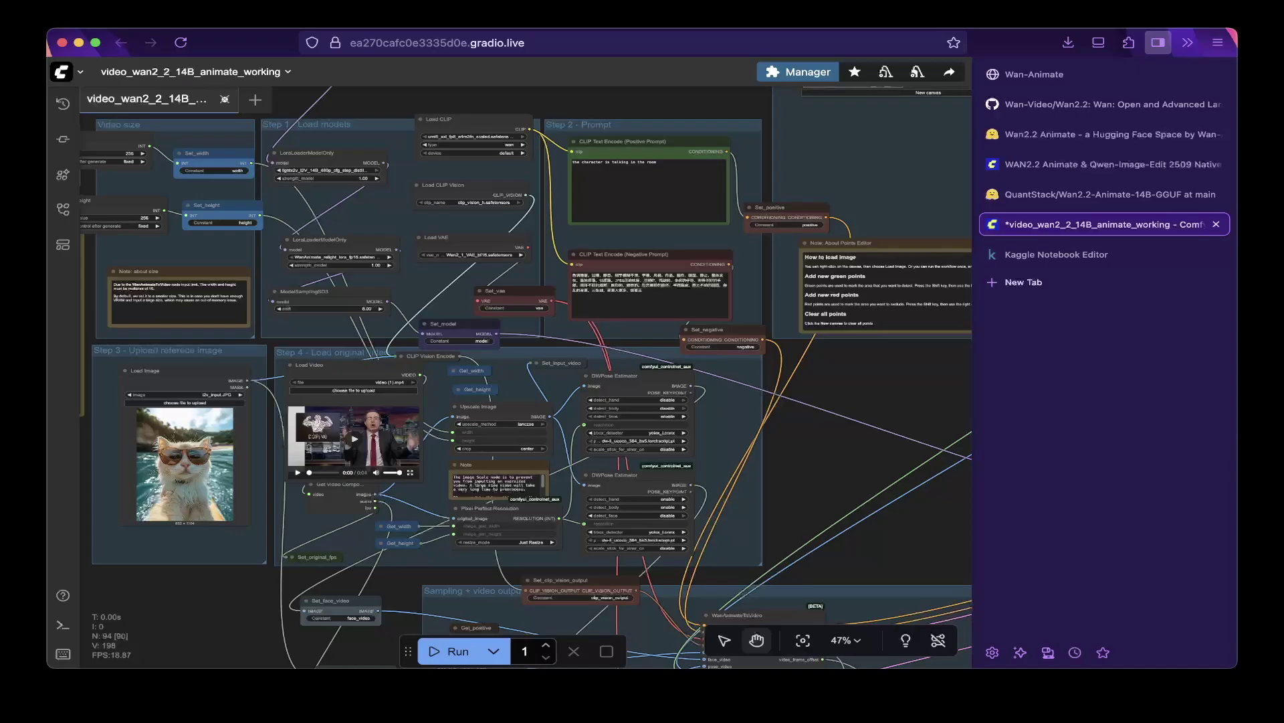
pyautogui.scroll(2, 391, 371)
pyautogui.moveTo(301, 354); pyautogui.dragTo(455, 246)
pyautogui.scroll(2, 454, 247)
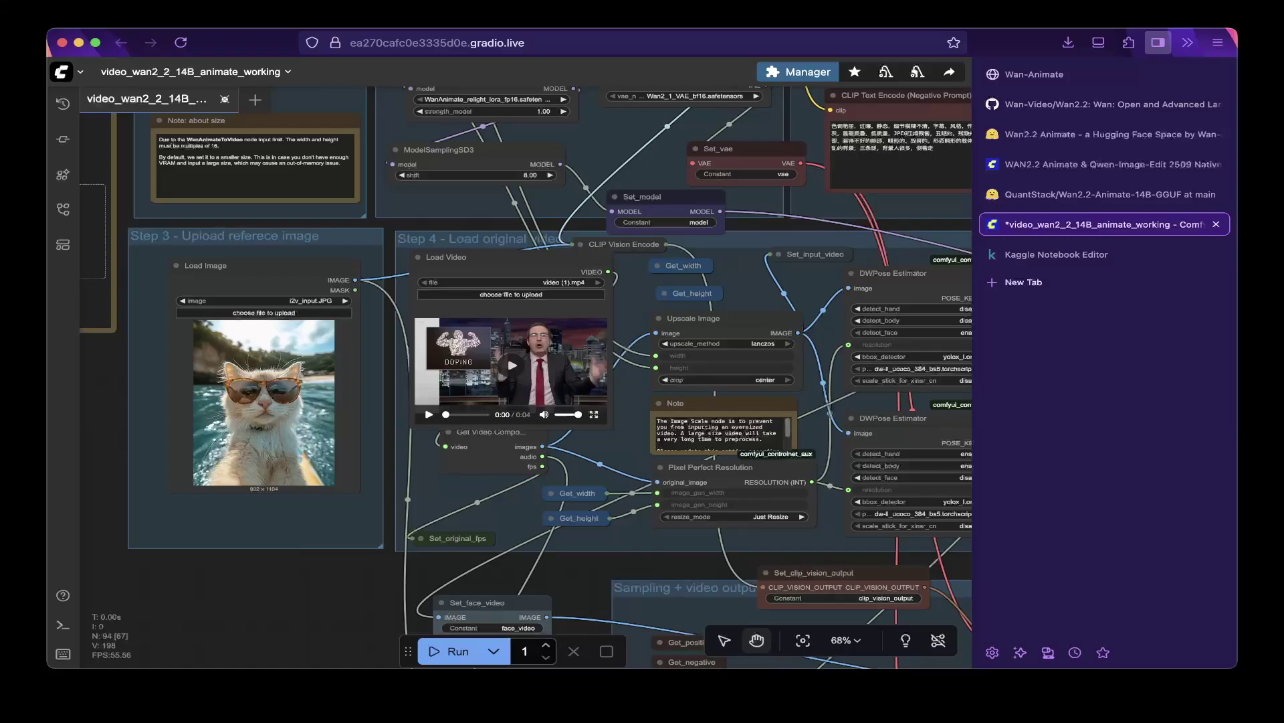
pyautogui.scroll(-2, 525, 374)
pyautogui.scroll(2, 532, 506)
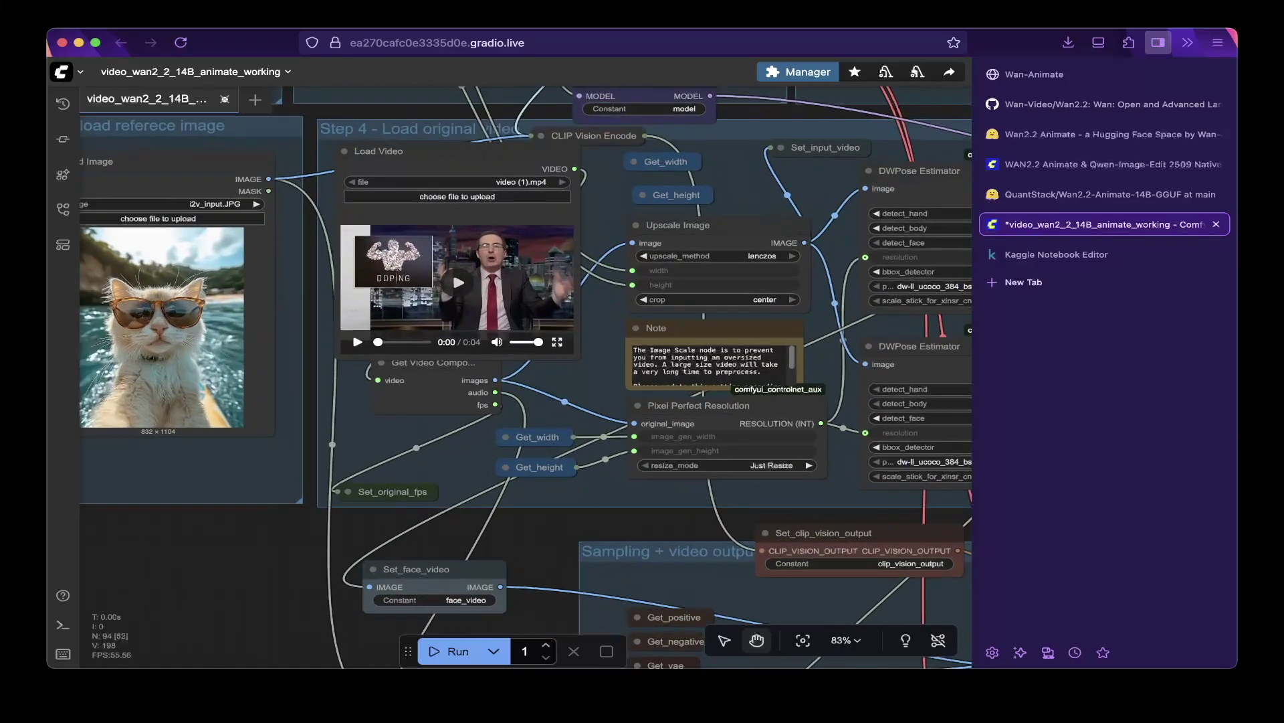
pyautogui.hscroll(5, 525, 375)
pyautogui.scroll(-1, 525, 375)
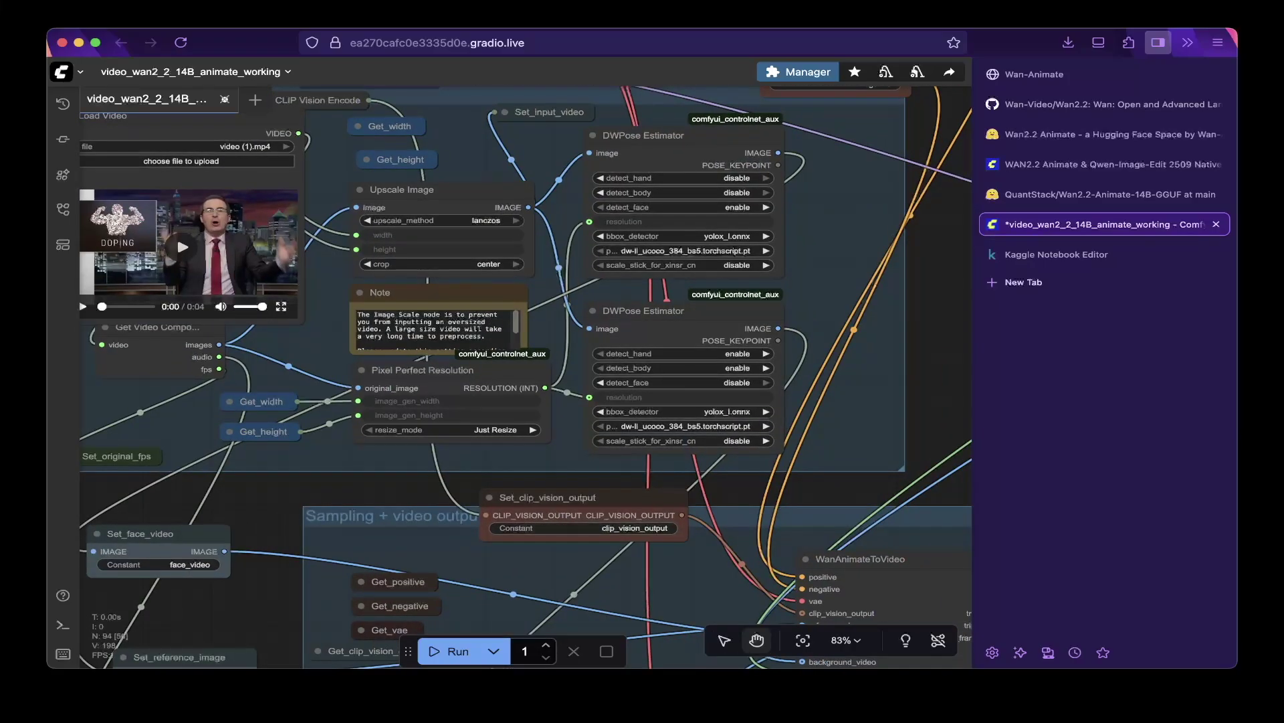
pyautogui.scroll(-3, 525, 375)
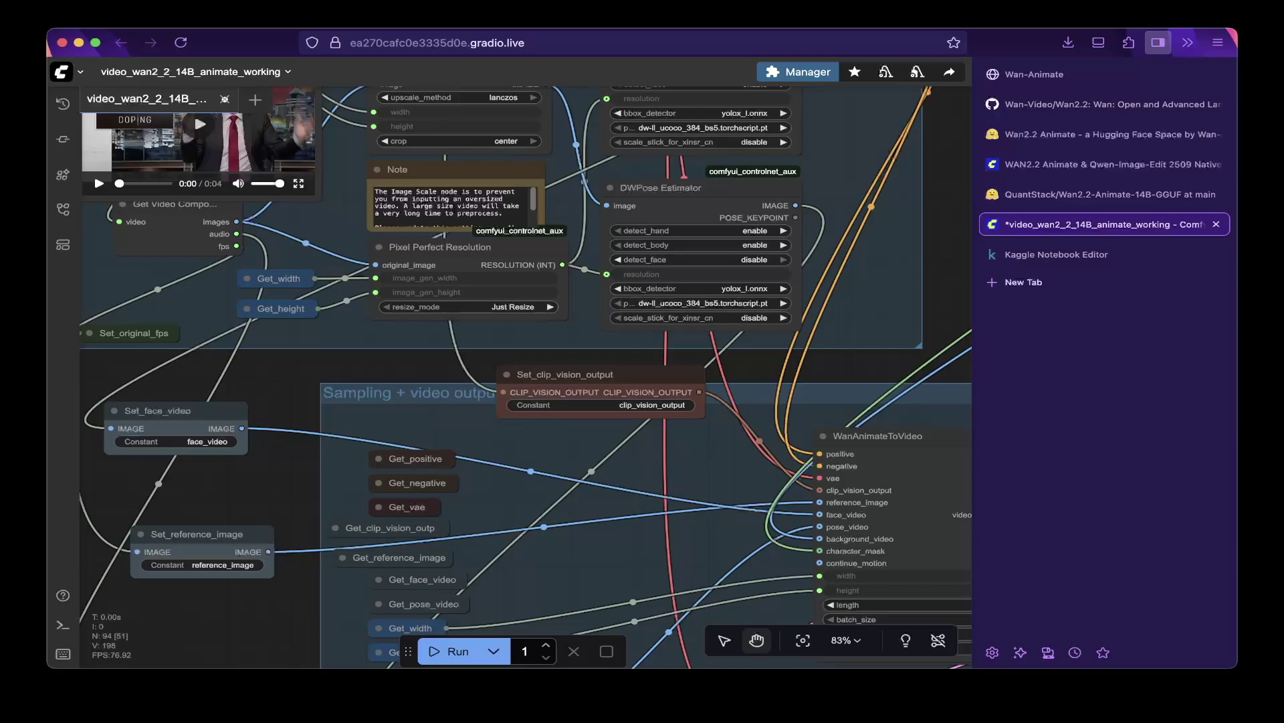
pyautogui.scroll(-7, 446, 394)
pyautogui.moveTo(446, 393); pyautogui.dragTo(467, 430)
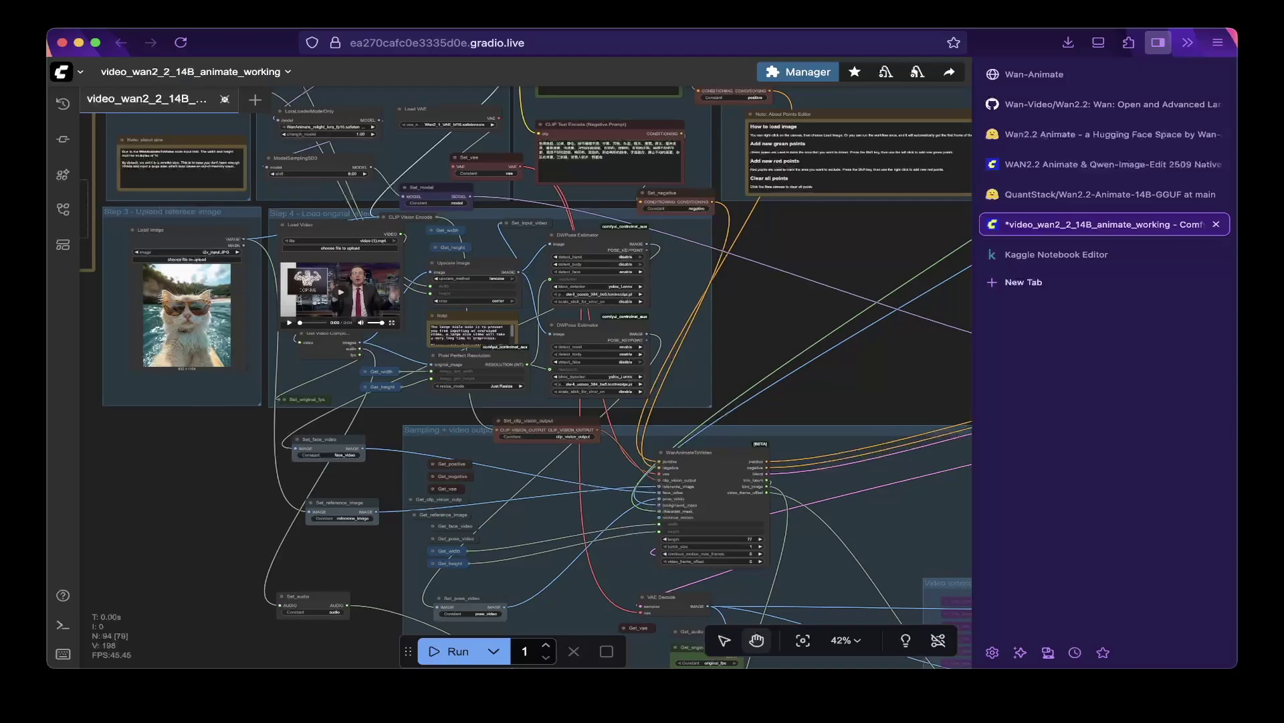
pyautogui.moveTo(466, 429); pyautogui.dragTo(458, 435)
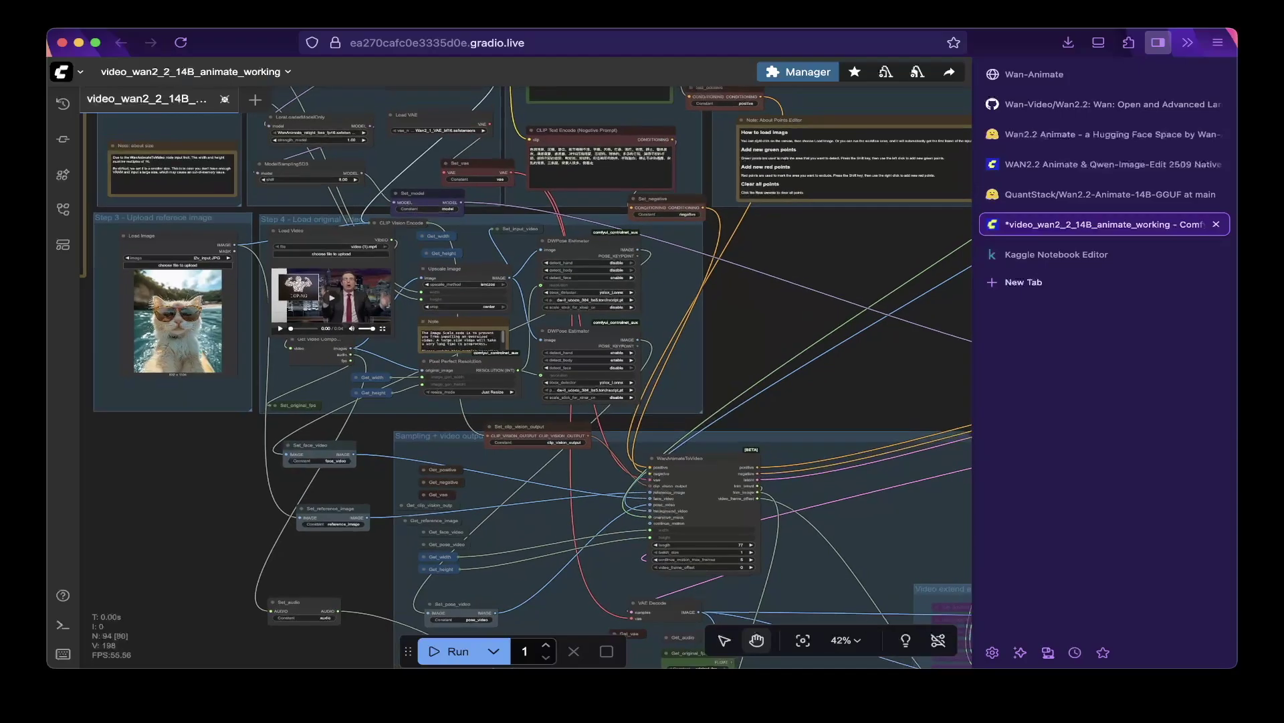
pyautogui.hscroll(3, 526, 377)
pyautogui.scroll(1, 526, 377)
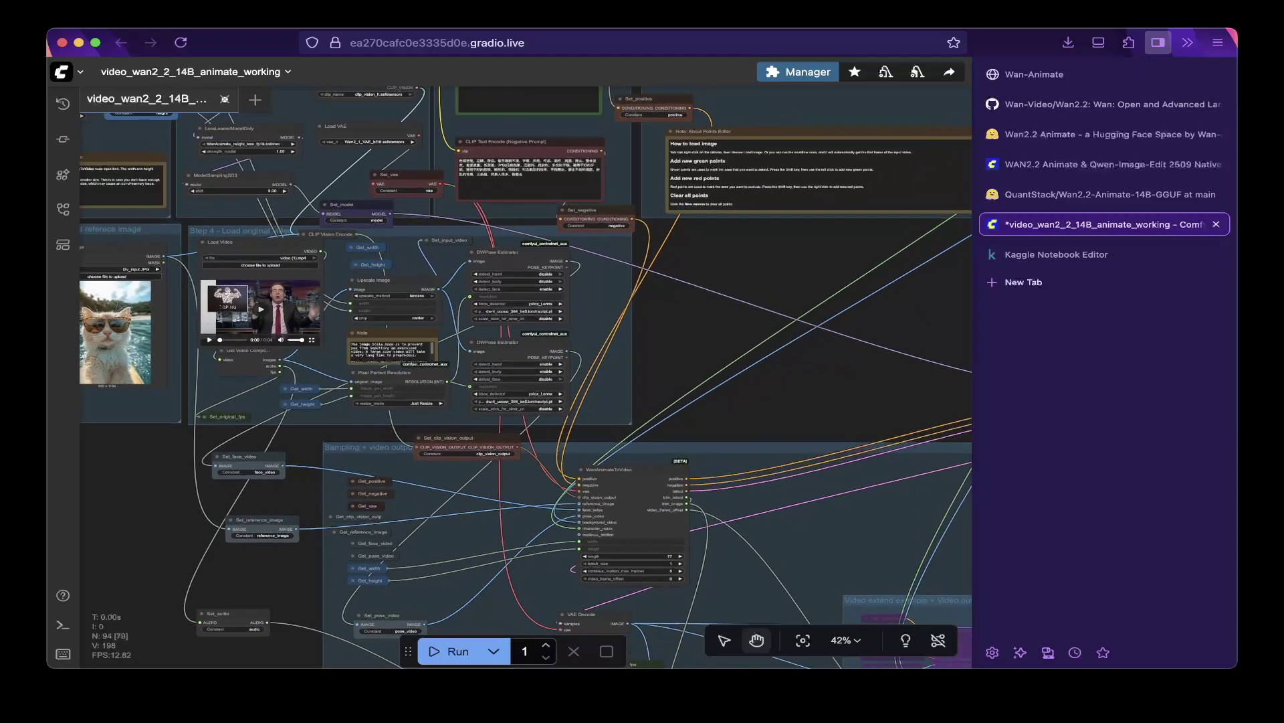
pyautogui.scroll(-3, 757, 245)
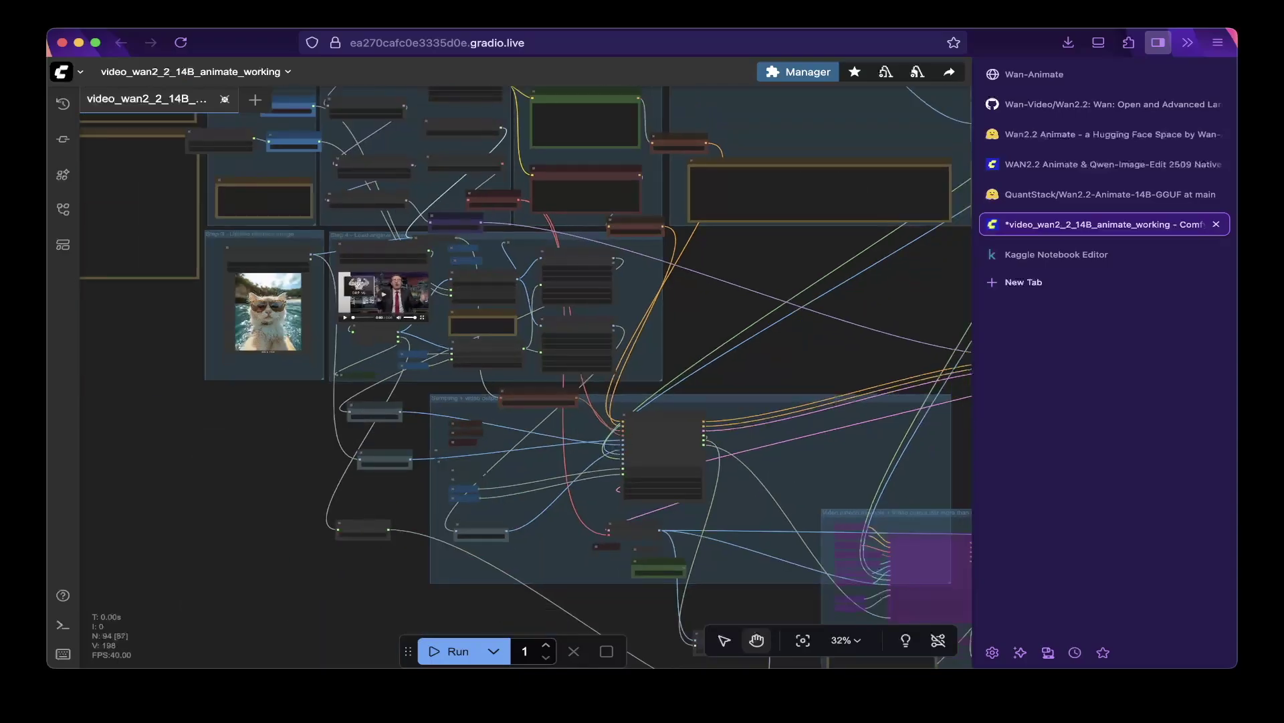
pyautogui.moveTo(758, 245); pyautogui.dragTo(504, 210)
pyautogui.scroll(3, 621, 273)
pyautogui.hscroll(3, 526, 377)
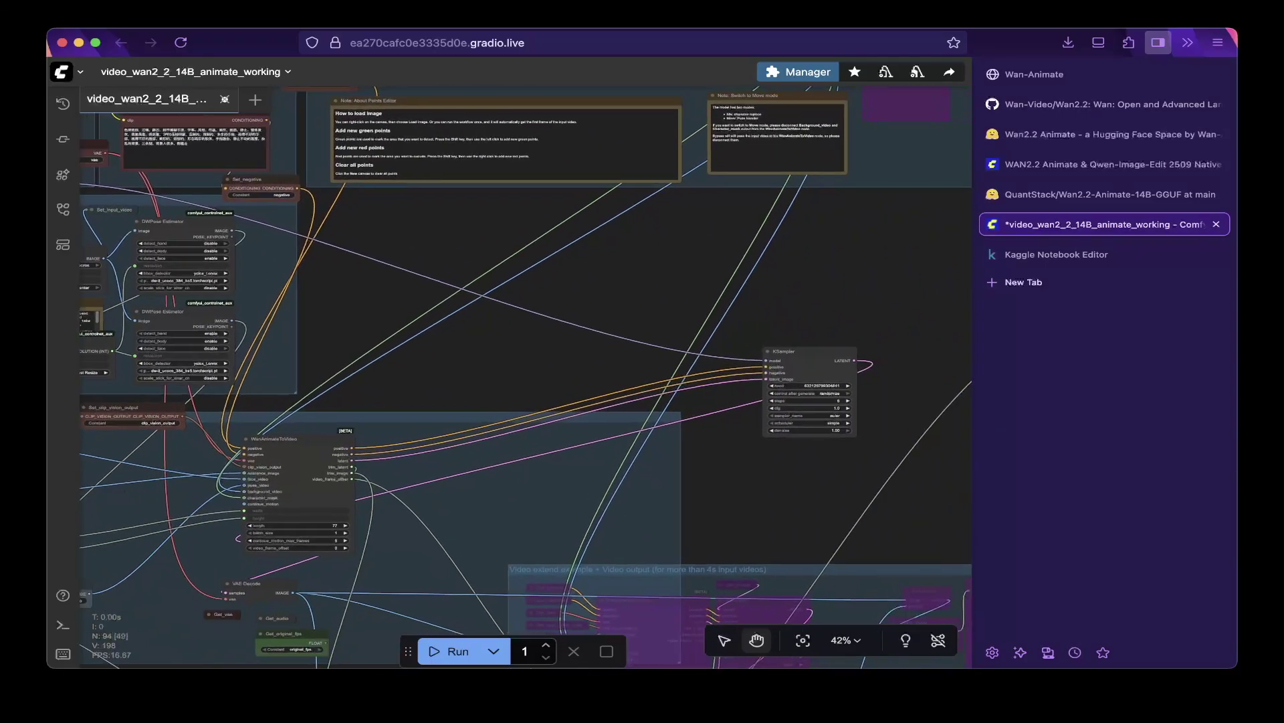
pyautogui.scroll(4, 526, 377)
pyautogui.hscroll(2, 526, 378)
pyautogui.moveTo(402, 182); pyautogui.dragTo(522, 395)
pyautogui.scroll(2, 521, 395)
pyautogui.scroll(2, 534, 396)
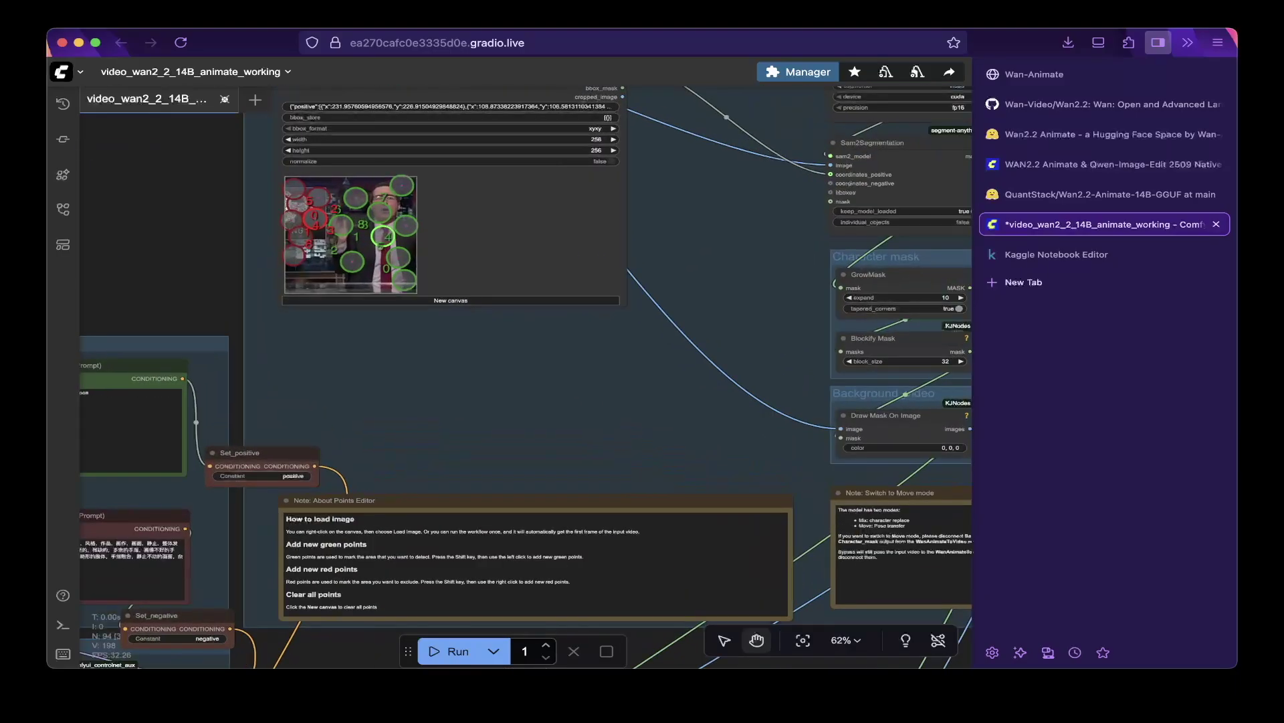
pyautogui.moveTo(495, 375); pyautogui.dragTo(562, 447)
pyautogui.scroll(4, 263, 301)
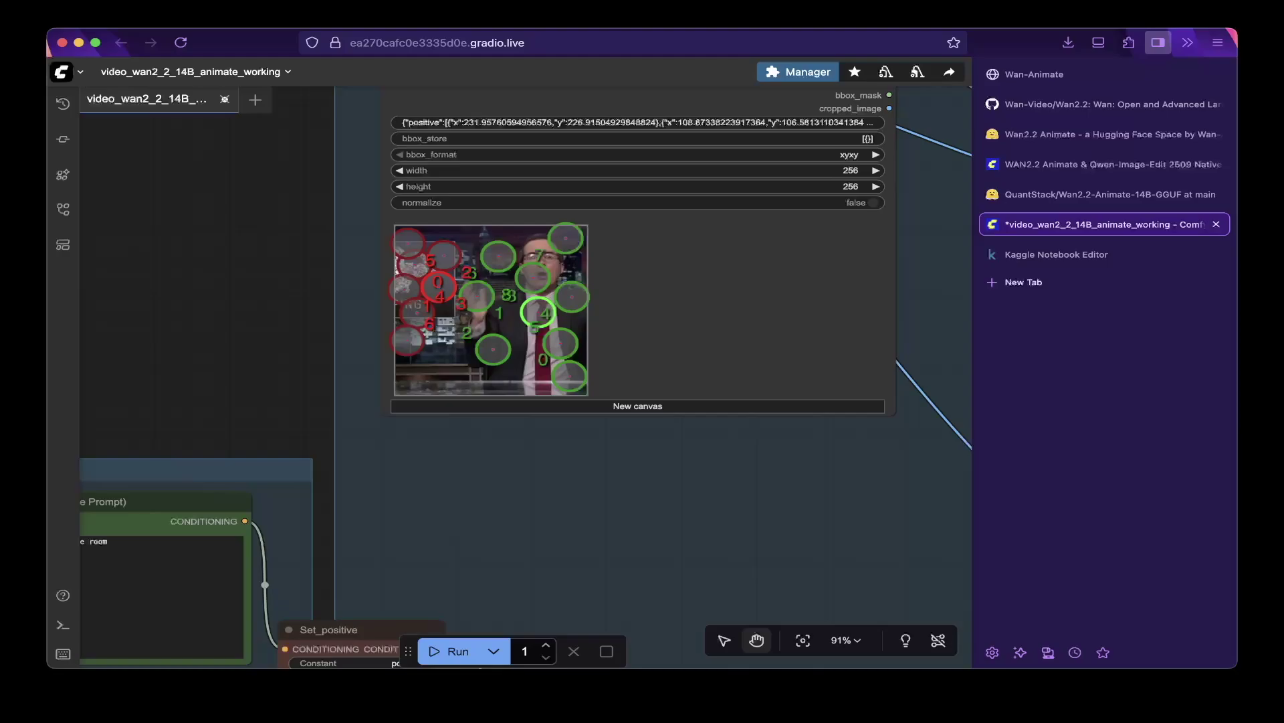
pyautogui.scroll(-2, 238, 318)
pyautogui.moveTo(238, 317); pyautogui.dragTo(830, 197)
pyautogui.moveTo(334, 301); pyautogui.dragTo(623, 277)
pyautogui.moveTo(294, 321); pyautogui.dragTo(686, 252)
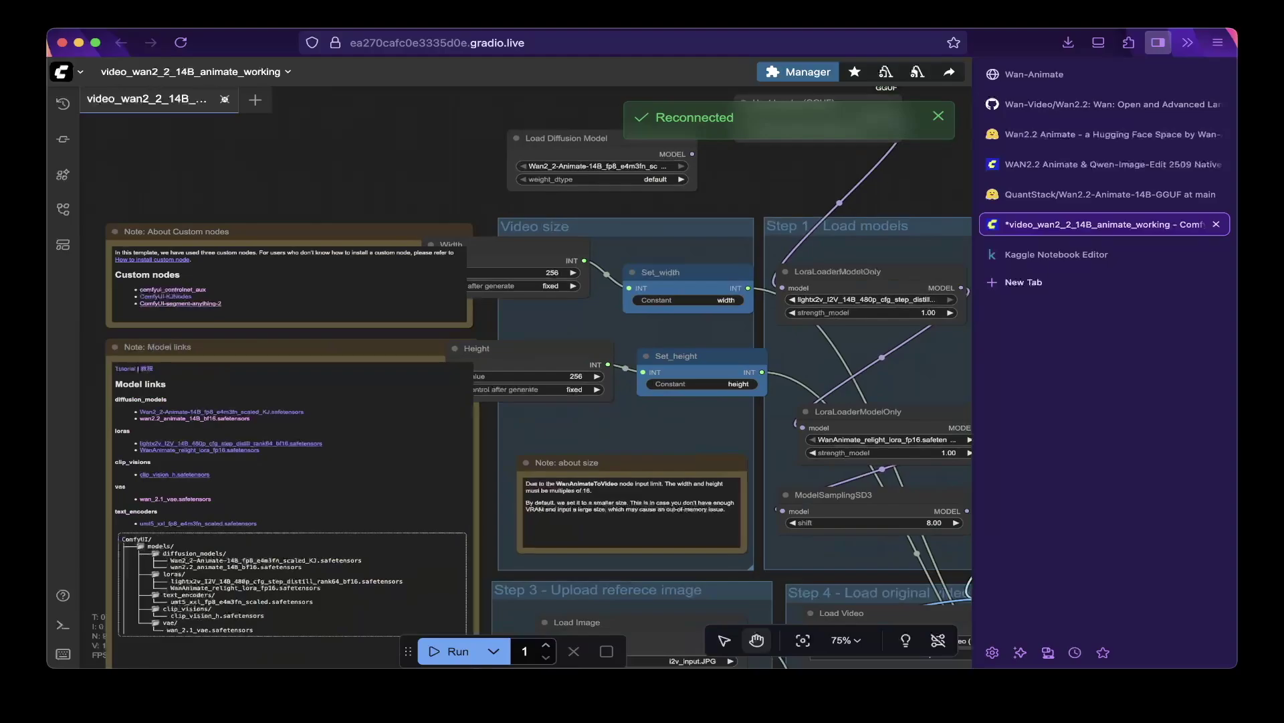
pyautogui.scroll(-3, 526, 377)
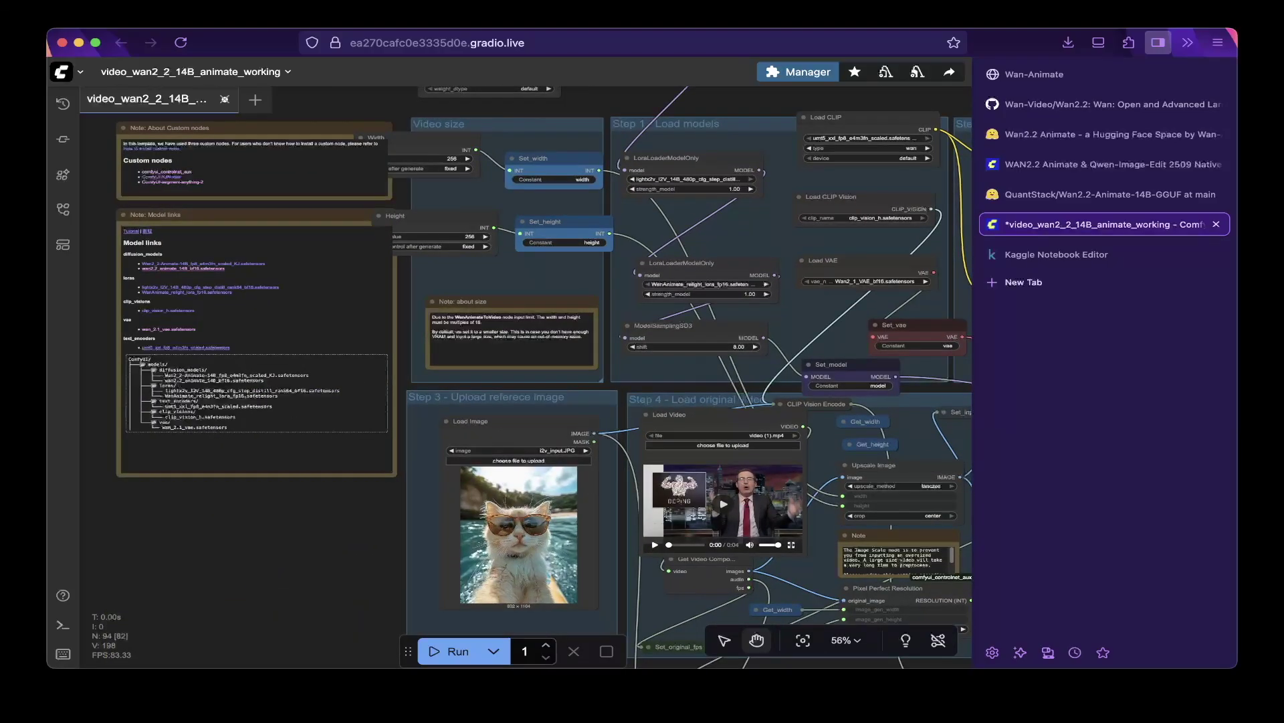
pyautogui.hscroll(1, 526, 377)
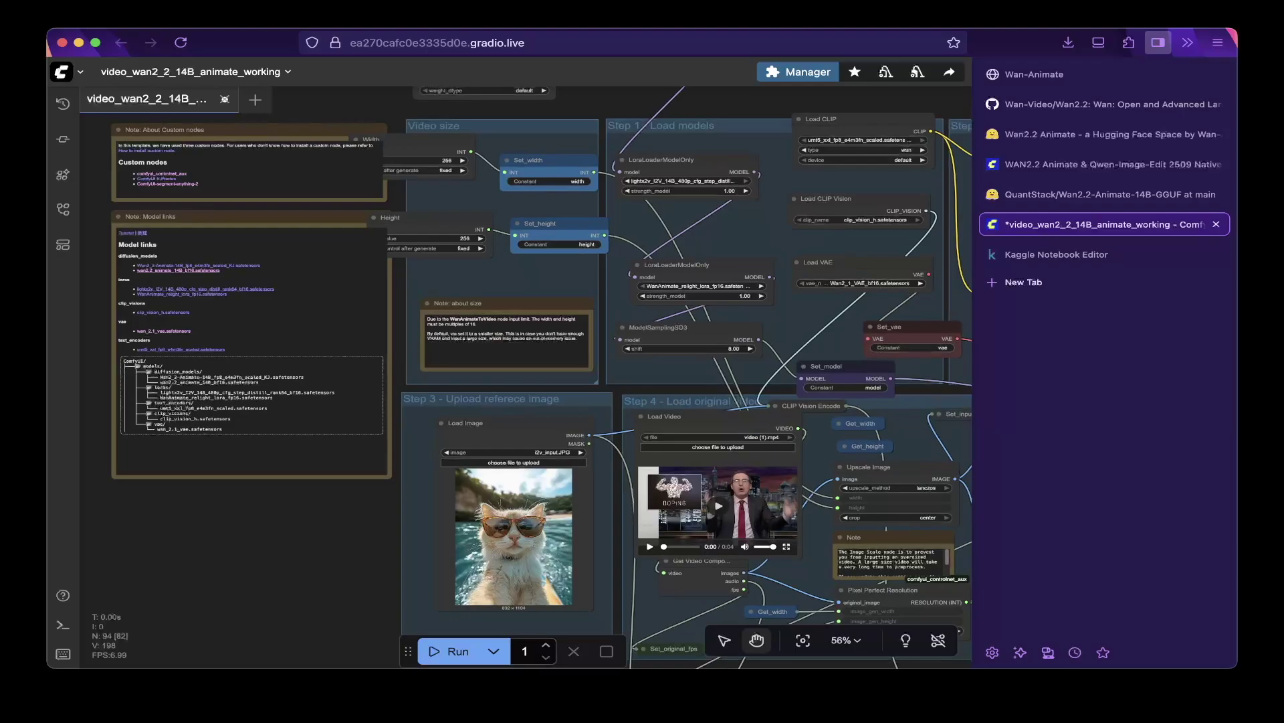
pyautogui.hscroll(7, 526, 377)
pyautogui.scroll(3, 526, 377)
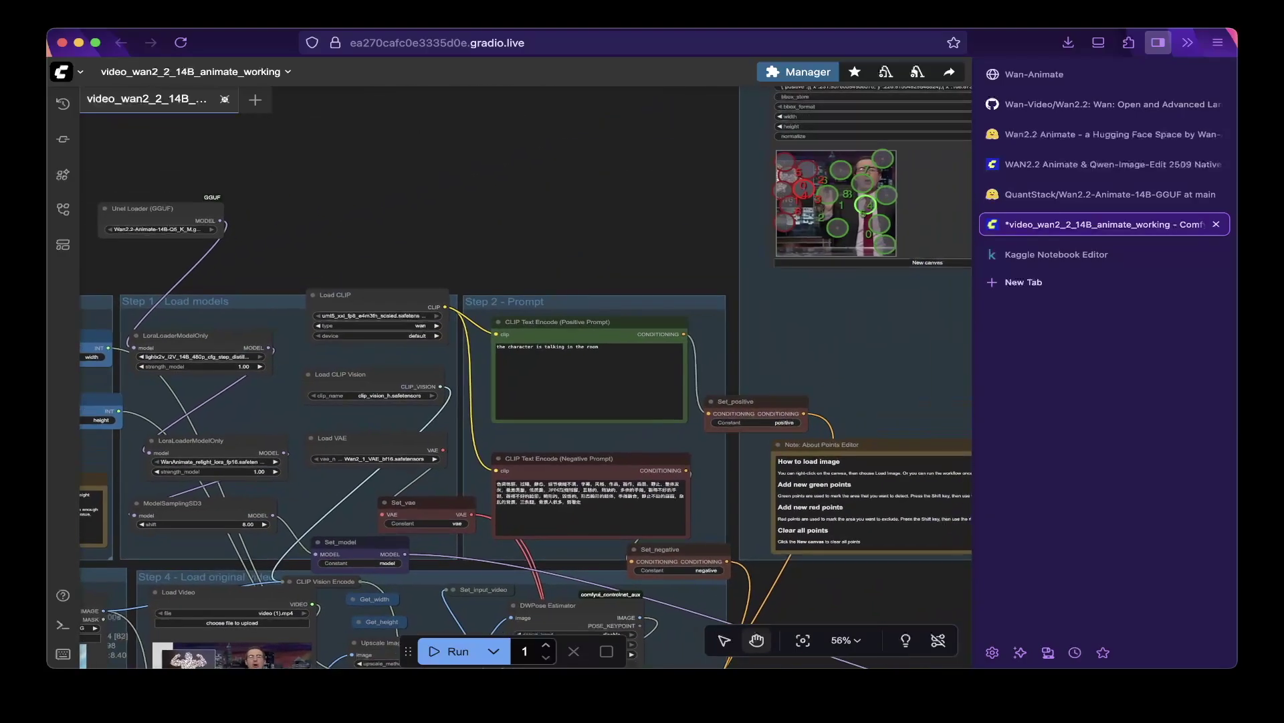
pyautogui.scroll(2, 763, 234)
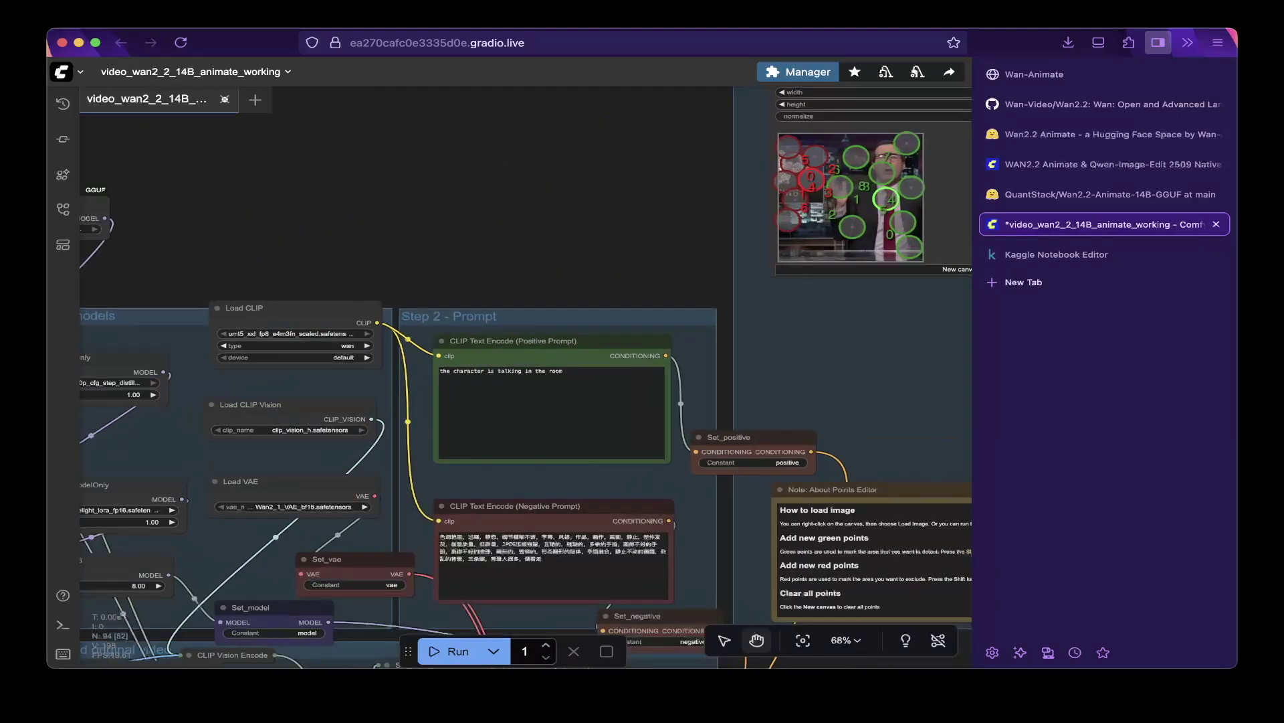
pyautogui.scroll(2, 764, 234)
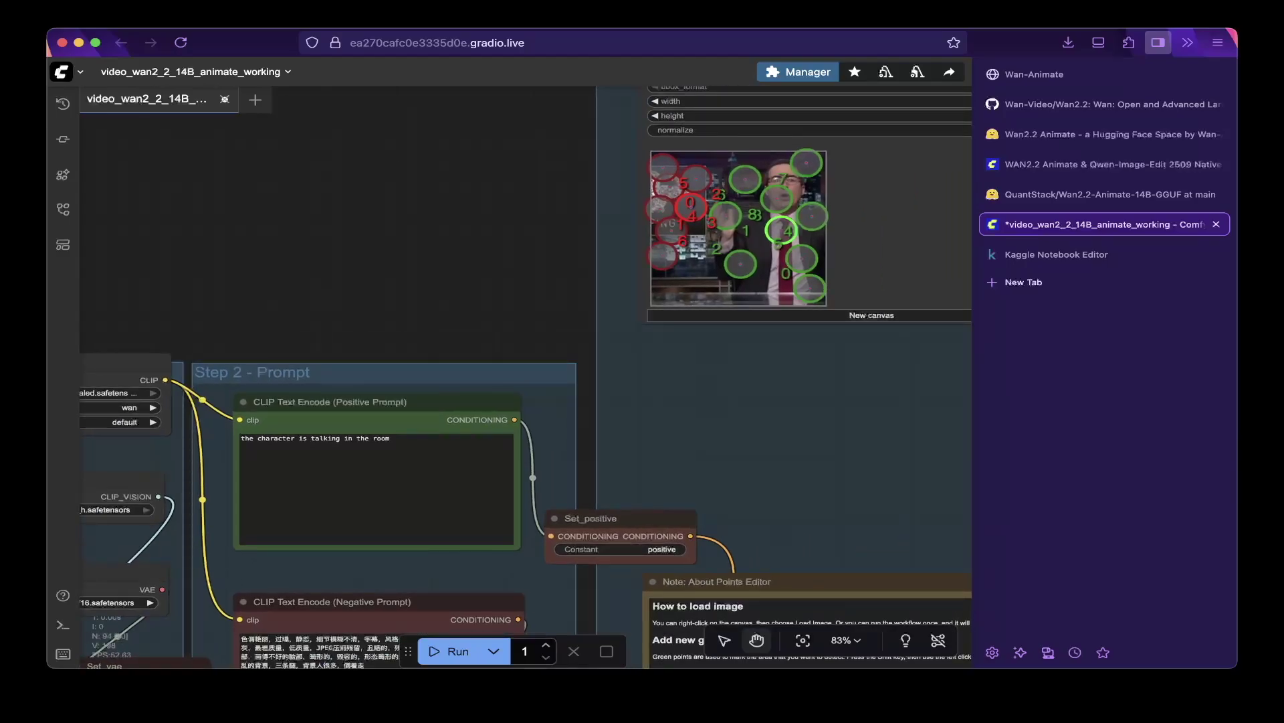
pyautogui.scroll(2, 503, 396)
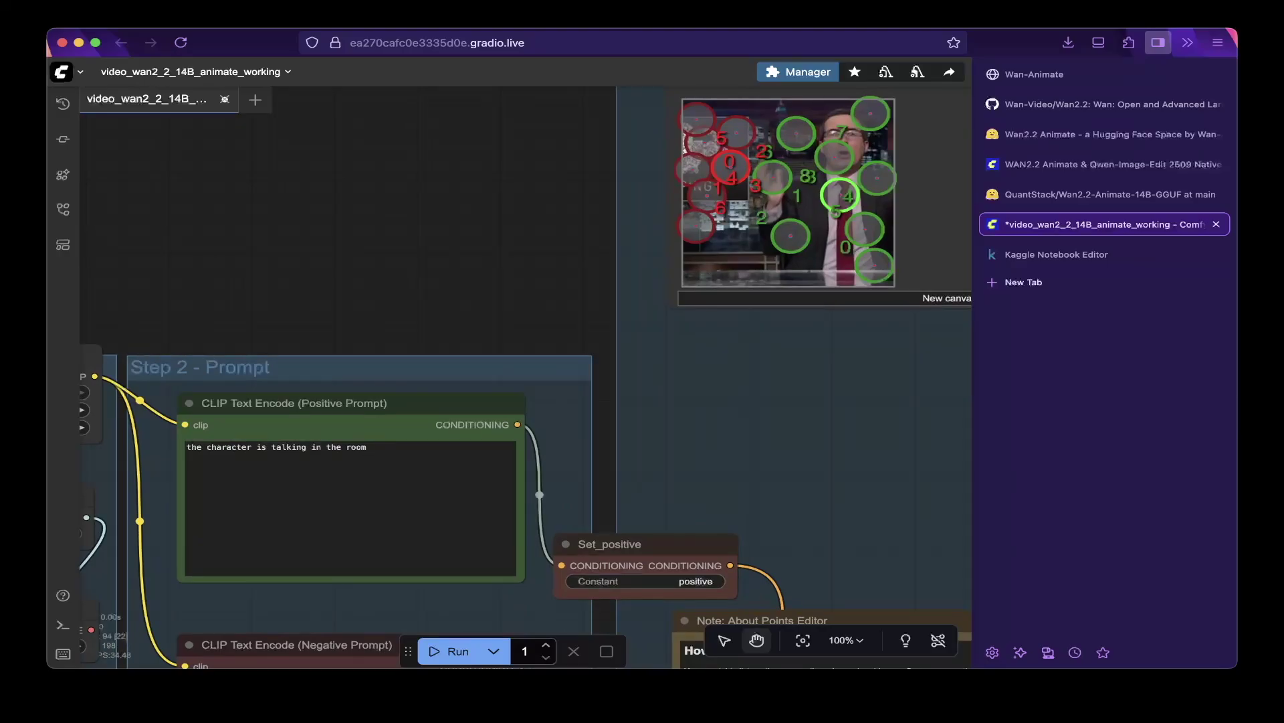
pyautogui.scroll(-2, 708, 347)
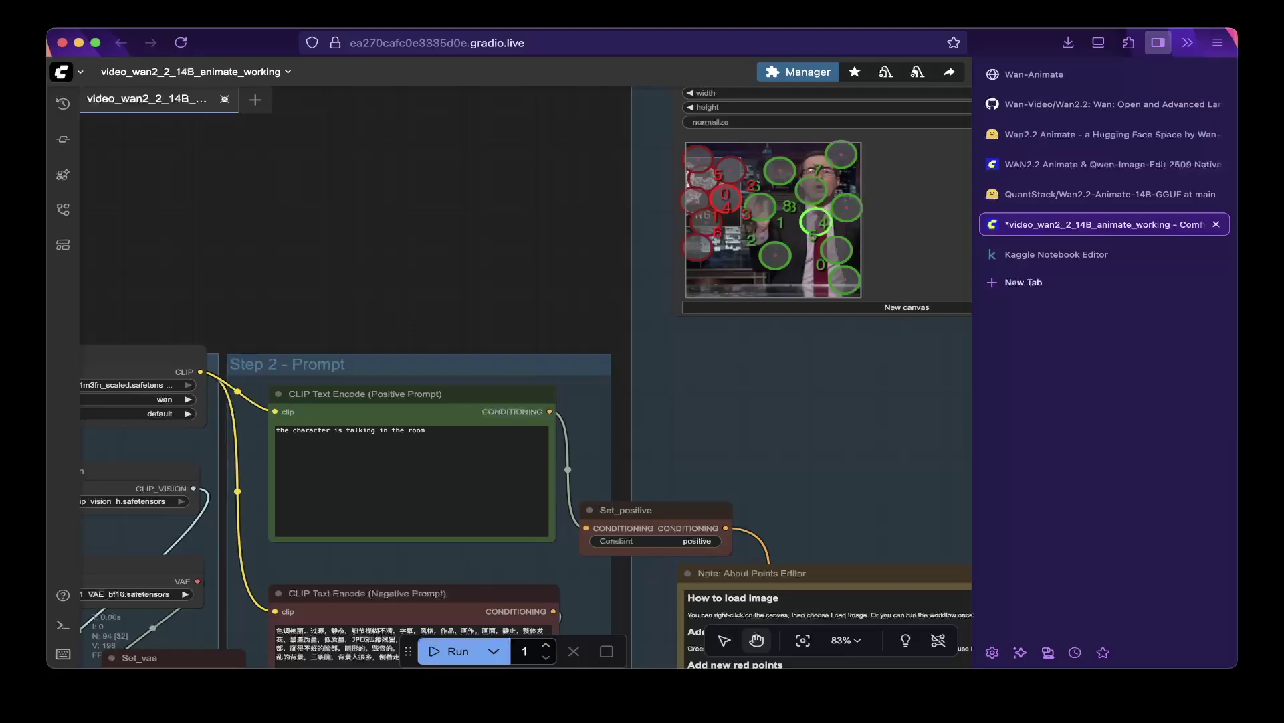
pyautogui.scroll(-2, 555, 256)
pyautogui.moveTo(555, 256); pyautogui.dragTo(420, 258)
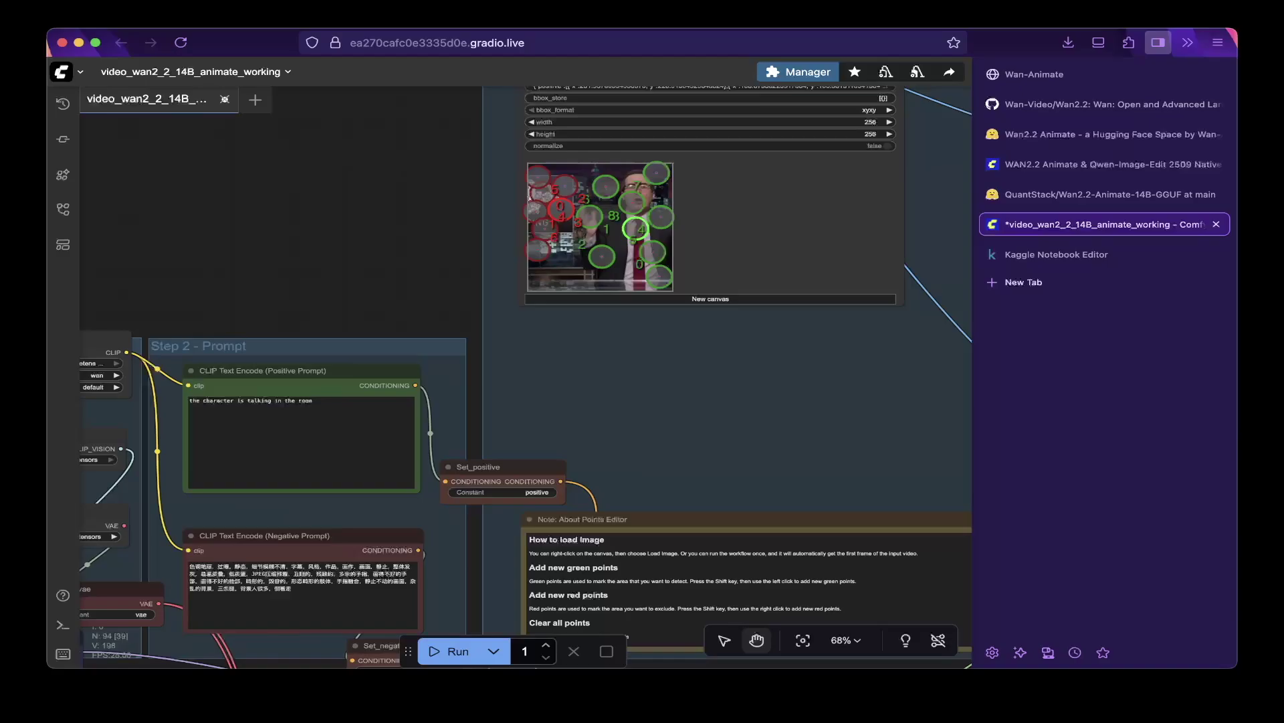
pyautogui.scroll(-2, 642, 366)
pyautogui.moveTo(642, 366); pyautogui.dragTo(561, 267)
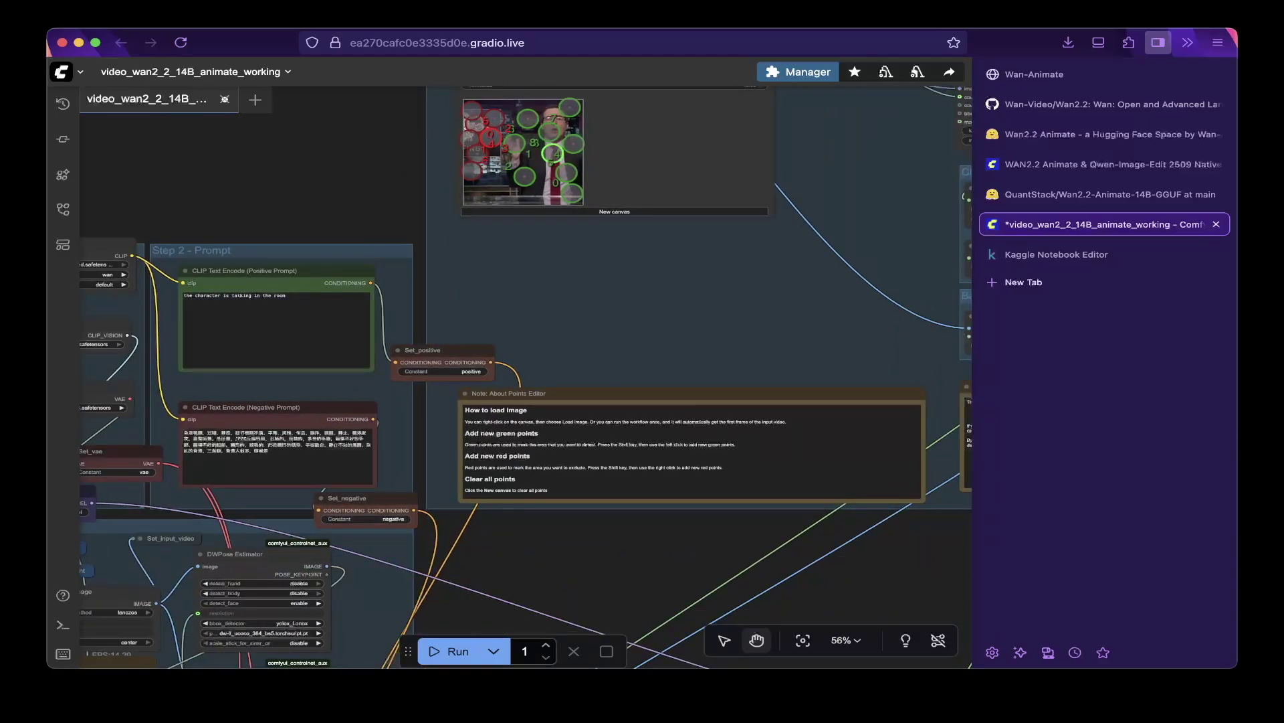
pyautogui.scroll(2, 601, 278)
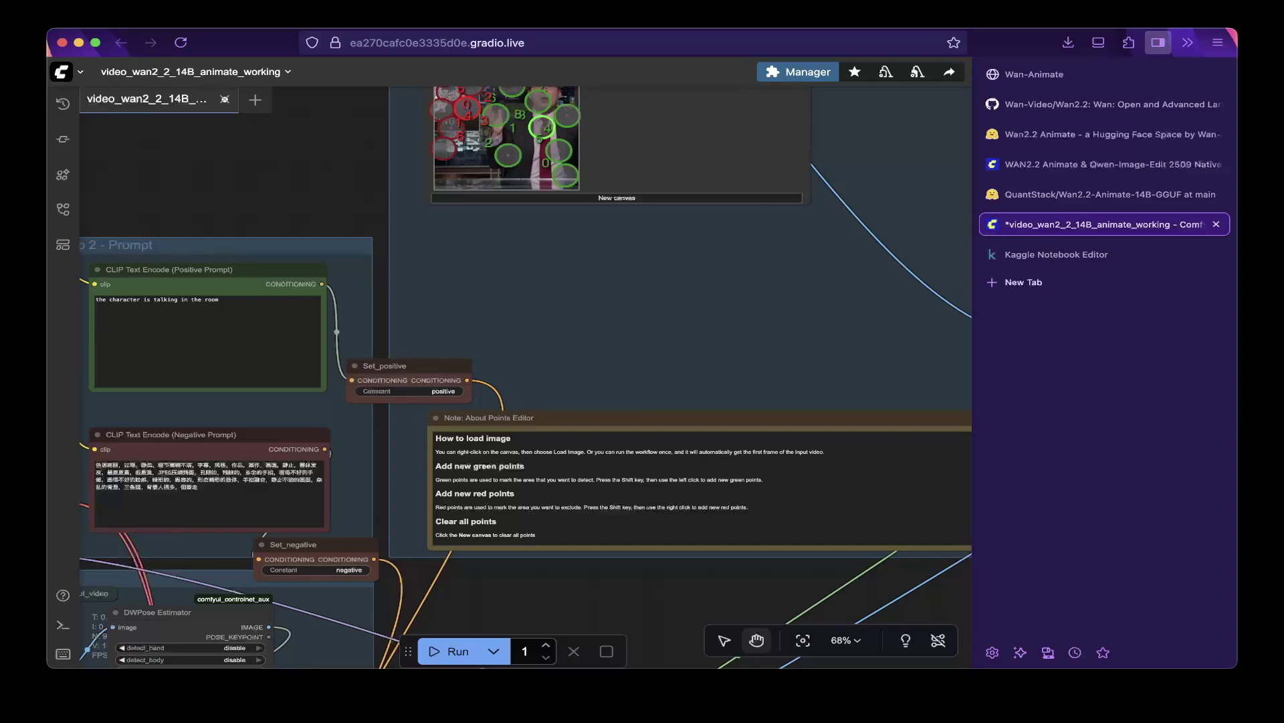
pyautogui.scroll(-2, 600, 323)
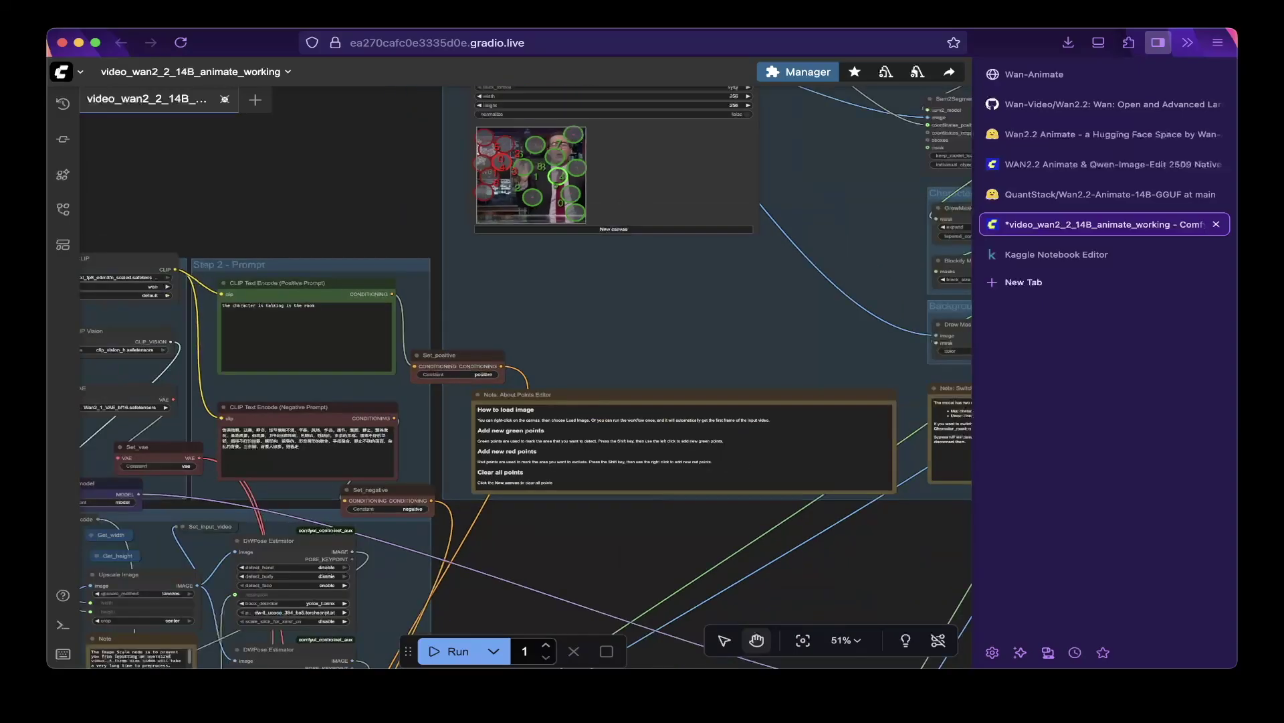
pyautogui.moveTo(601, 323); pyautogui.dragTo(843, 65)
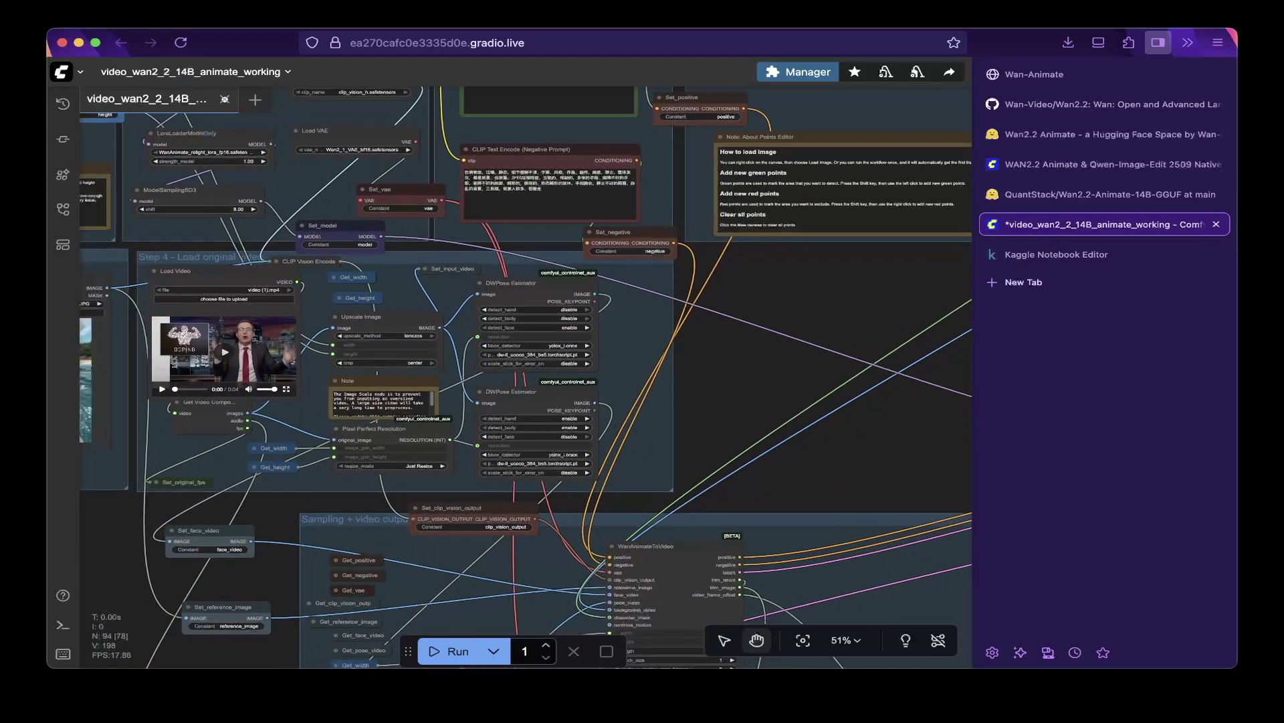
pyautogui.scroll(6, 691, 374)
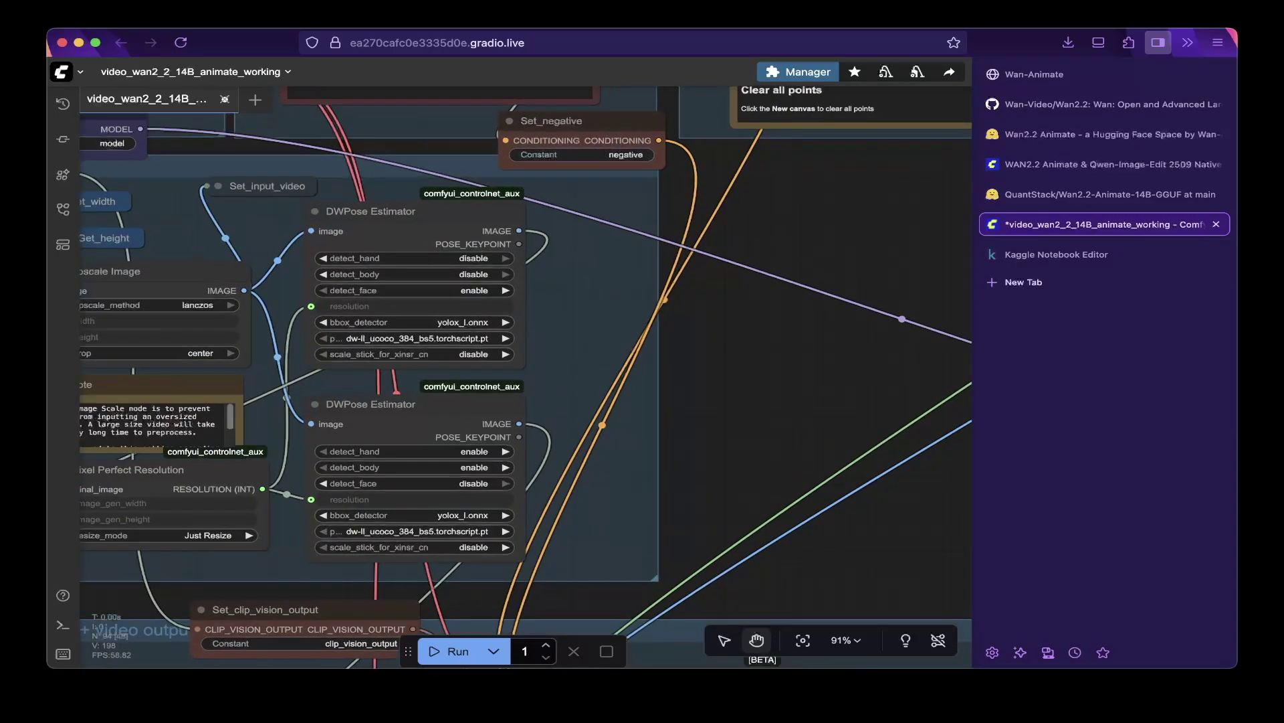
pyautogui.scroll(-3, 526, 375)
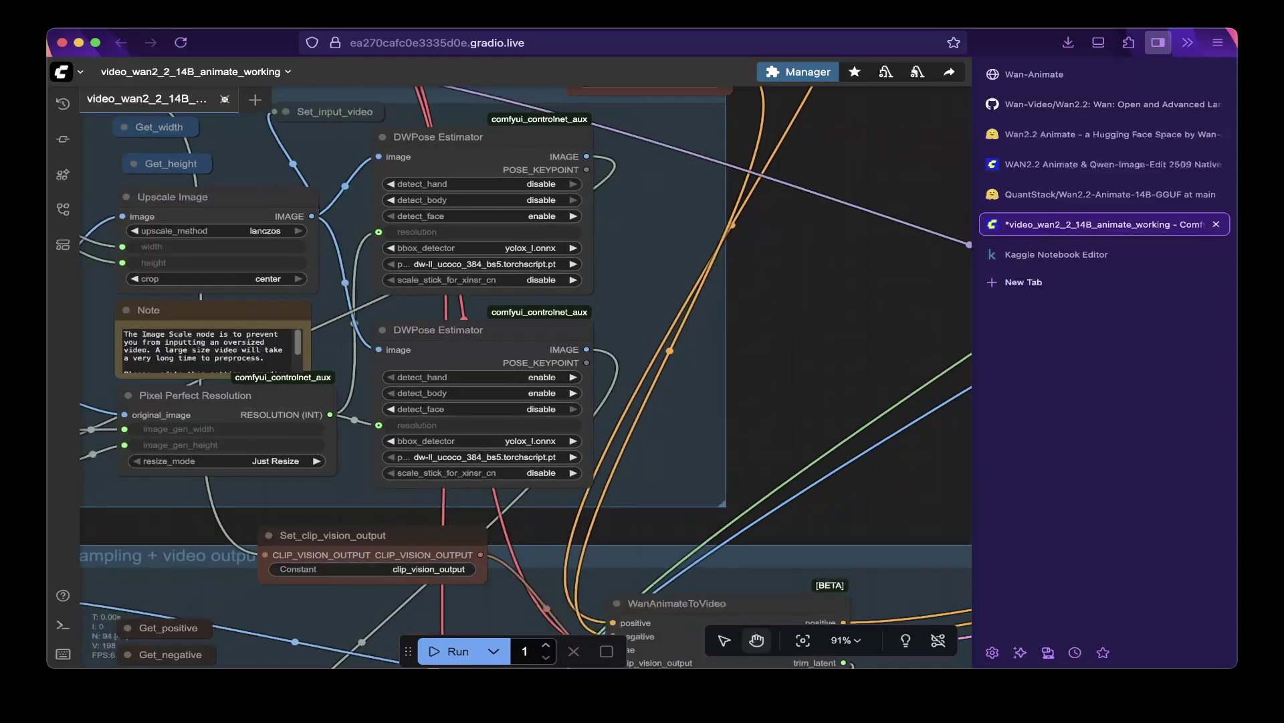
pyautogui.scroll(-2, 693, 315)
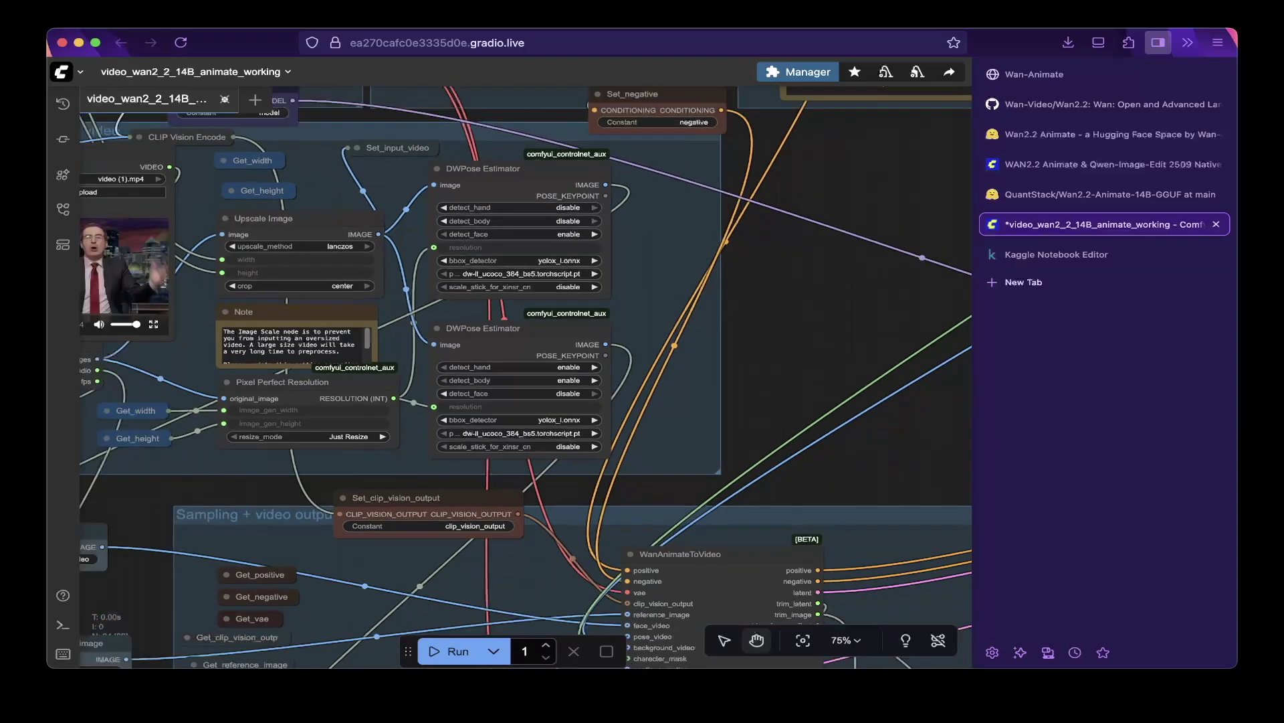
pyautogui.scroll(-3, 526, 378)
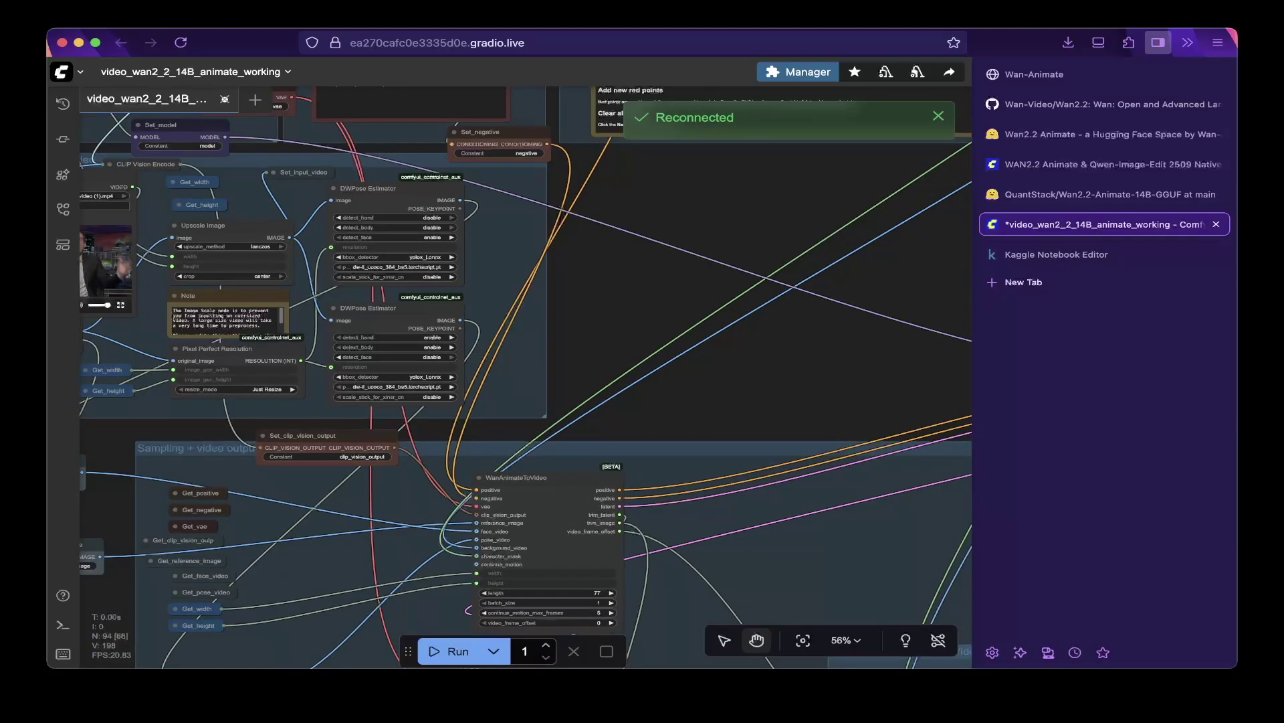
pyautogui.moveTo(526, 377); pyautogui.dragTo(275, 245)
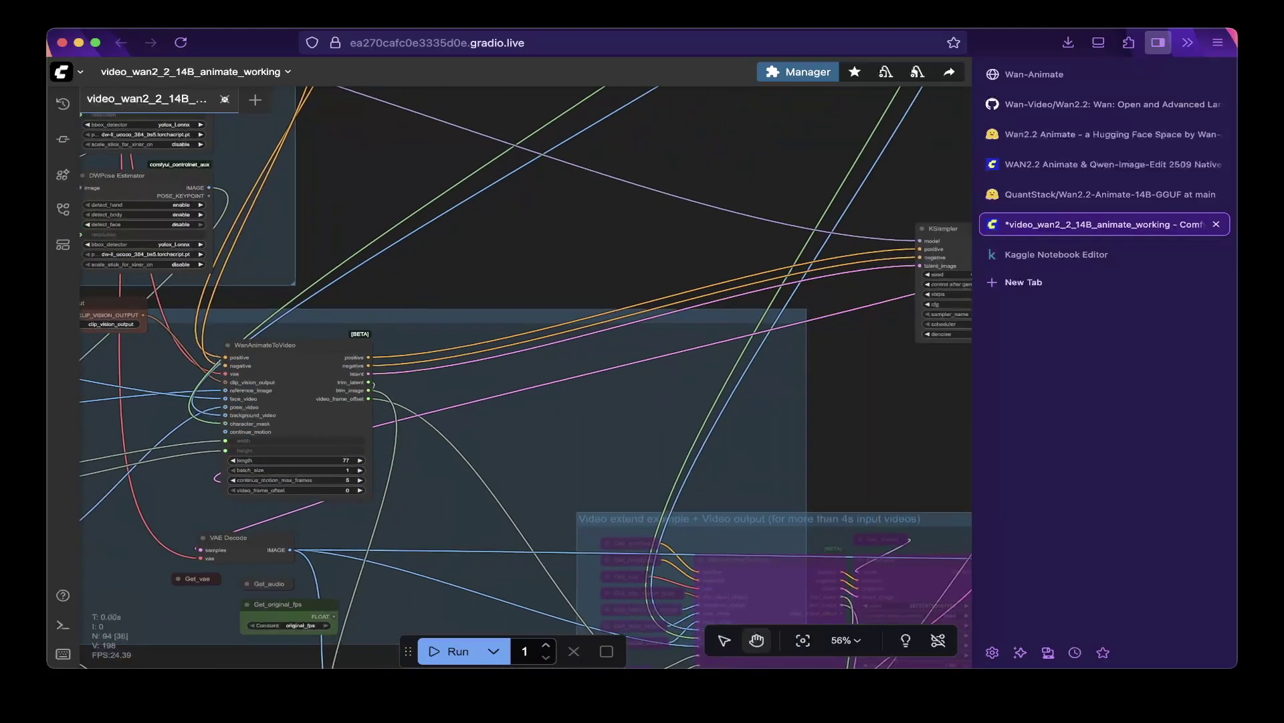
pyautogui.scroll(-2, 501, 274)
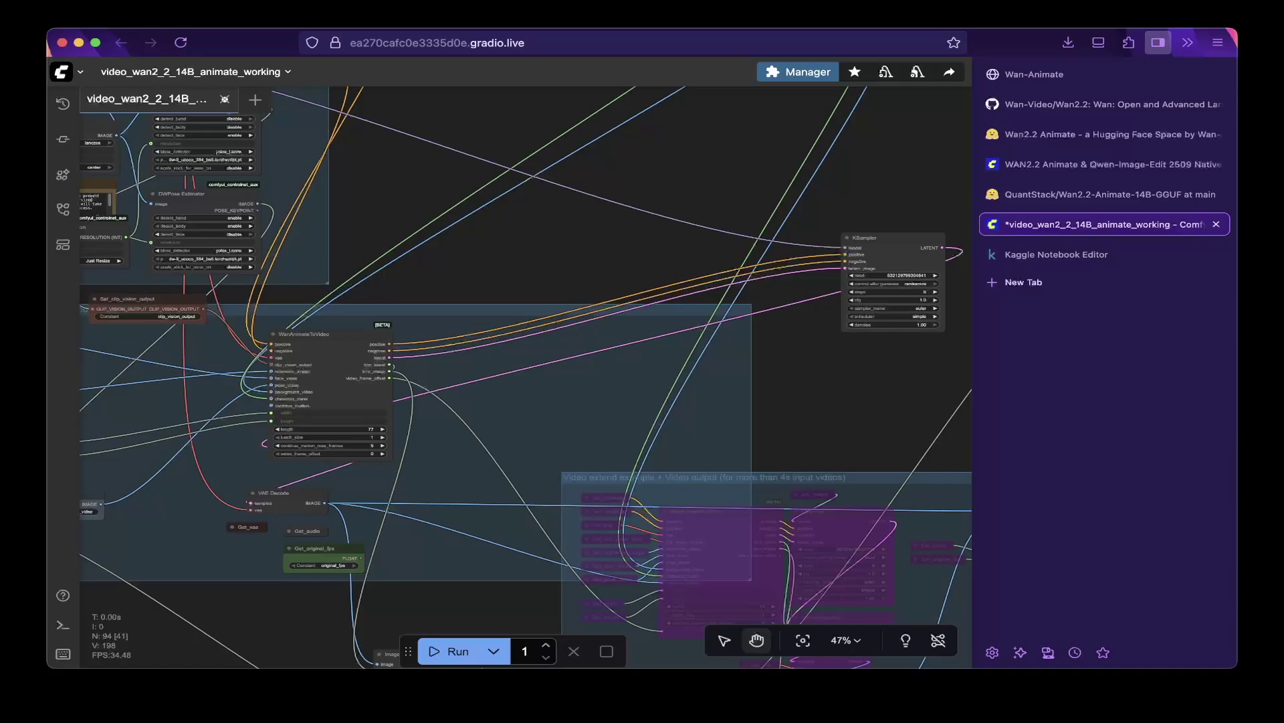
pyautogui.scroll(-1, 515, 261)
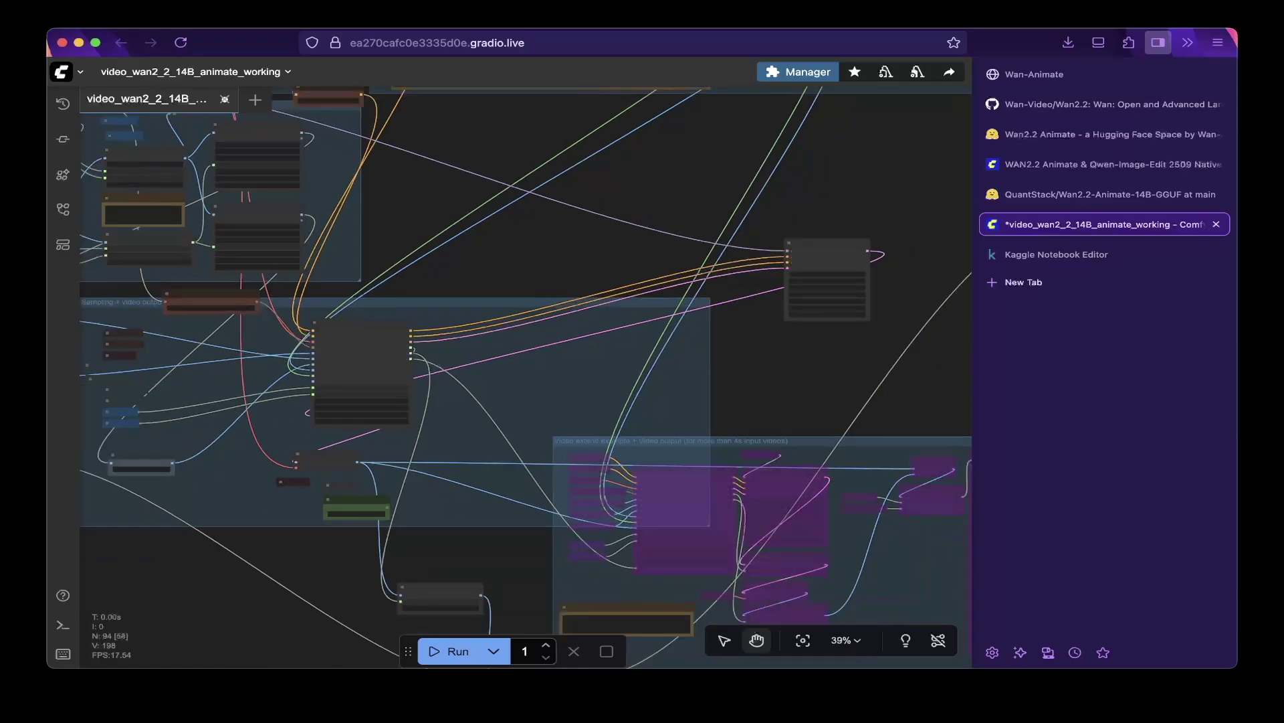
# - Pan and zoom to the Save Video node so the generated sunglasses-cat clip plays in its preview
pyautogui.moveTo(602, 268); pyautogui.dragTo(398, 341)
pyautogui.moveTo(756, 287); pyautogui.dragTo(386, 330)
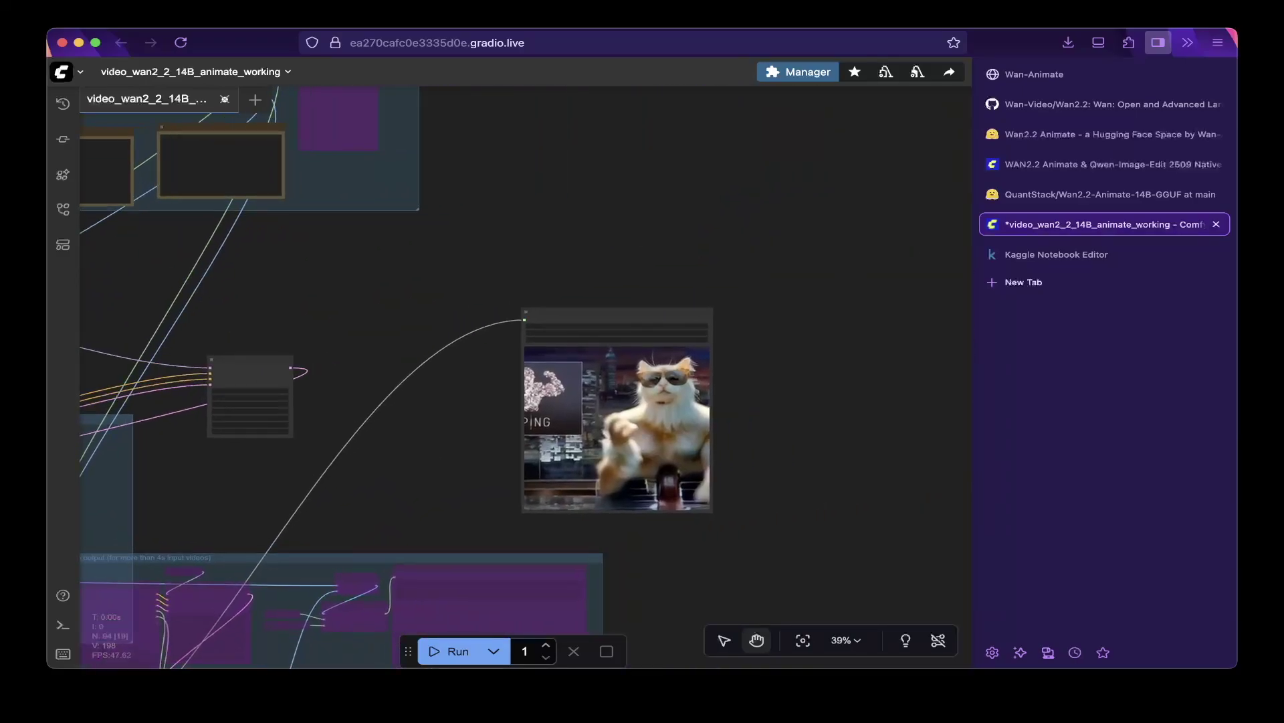
pyautogui.scroll(2, 860, 277)
pyautogui.moveTo(741, 353); pyautogui.dragTo(742, 271)
pyautogui.scroll(2, 741, 271)
pyautogui.moveTo(469, 482)
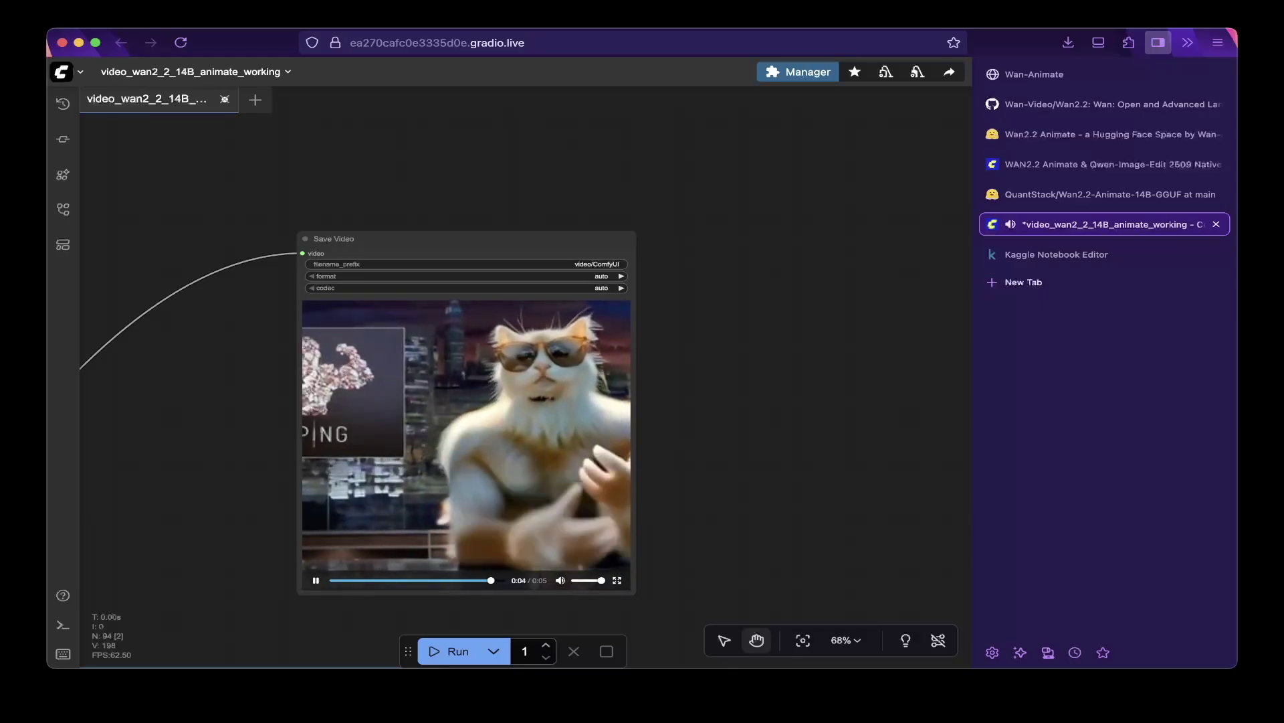
# - Play the 0:04 talking-man clip in Load Video beside the cat image in Load Image
pyautogui.moveTo(187, 428); pyautogui.dragTo(870, 368)
pyautogui.hscroll(-10, 526, 377)
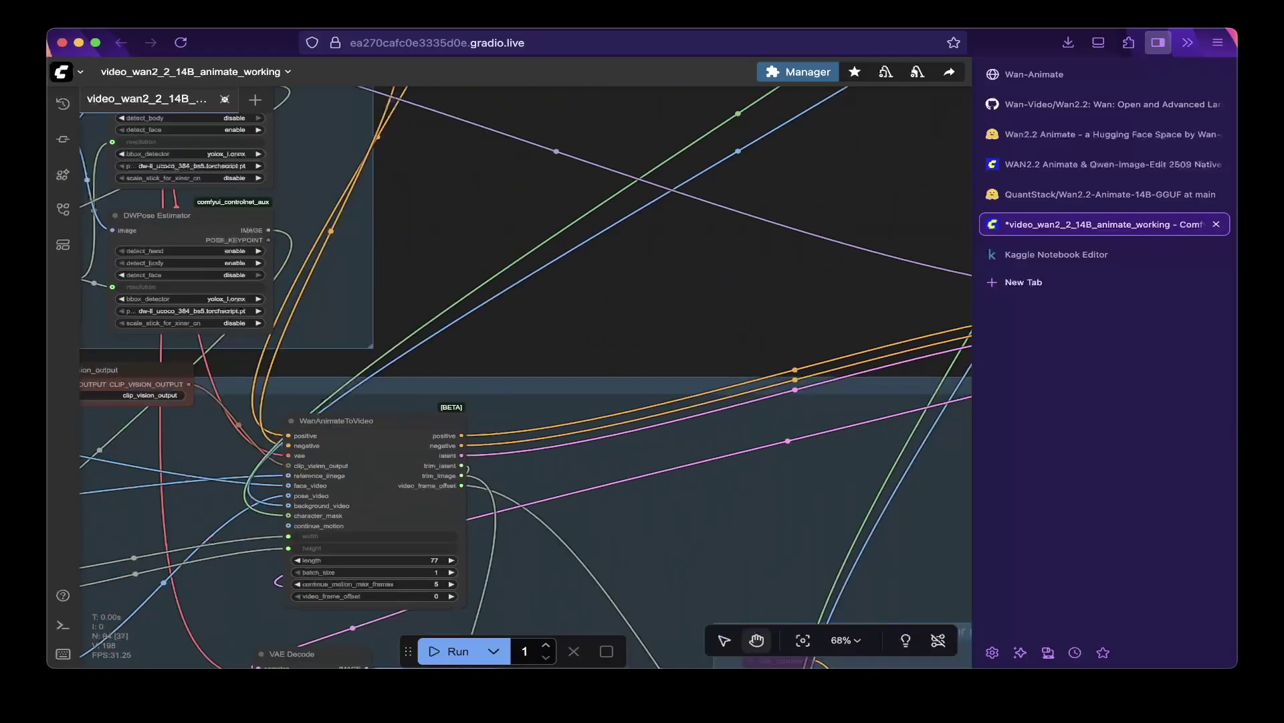
pyautogui.hscroll(-10, 526, 377)
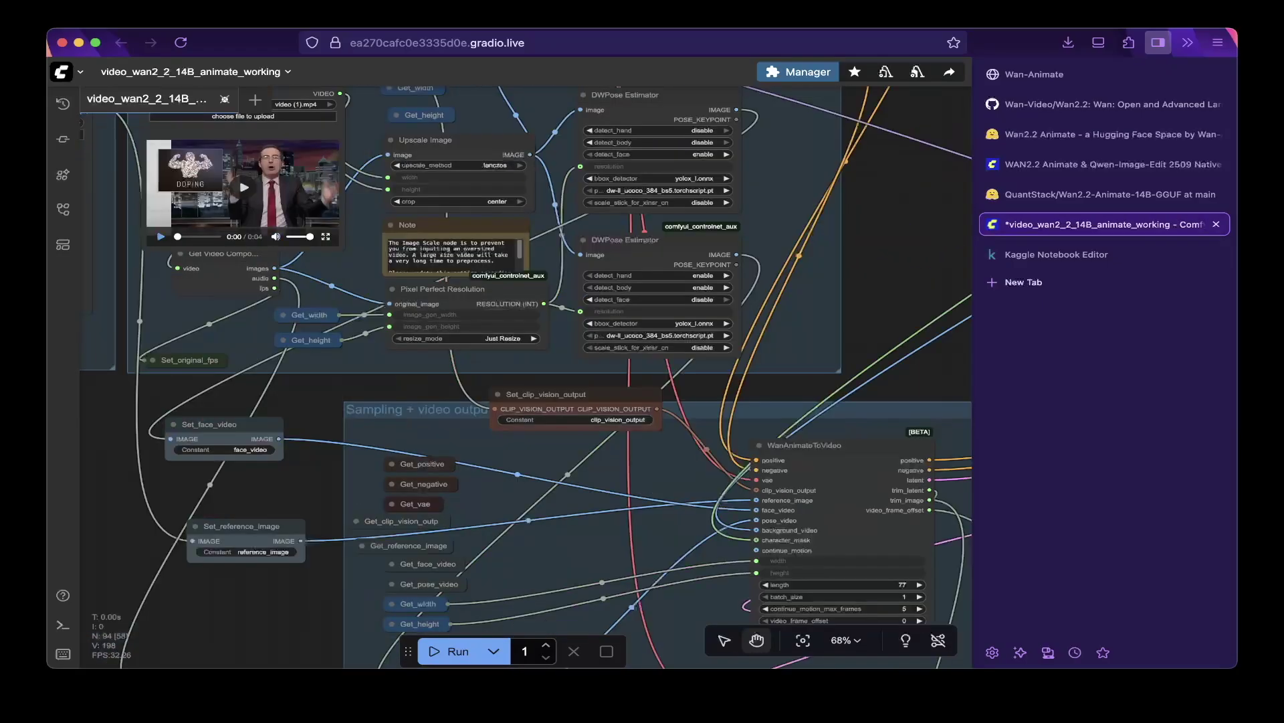
pyautogui.click(160, 236)
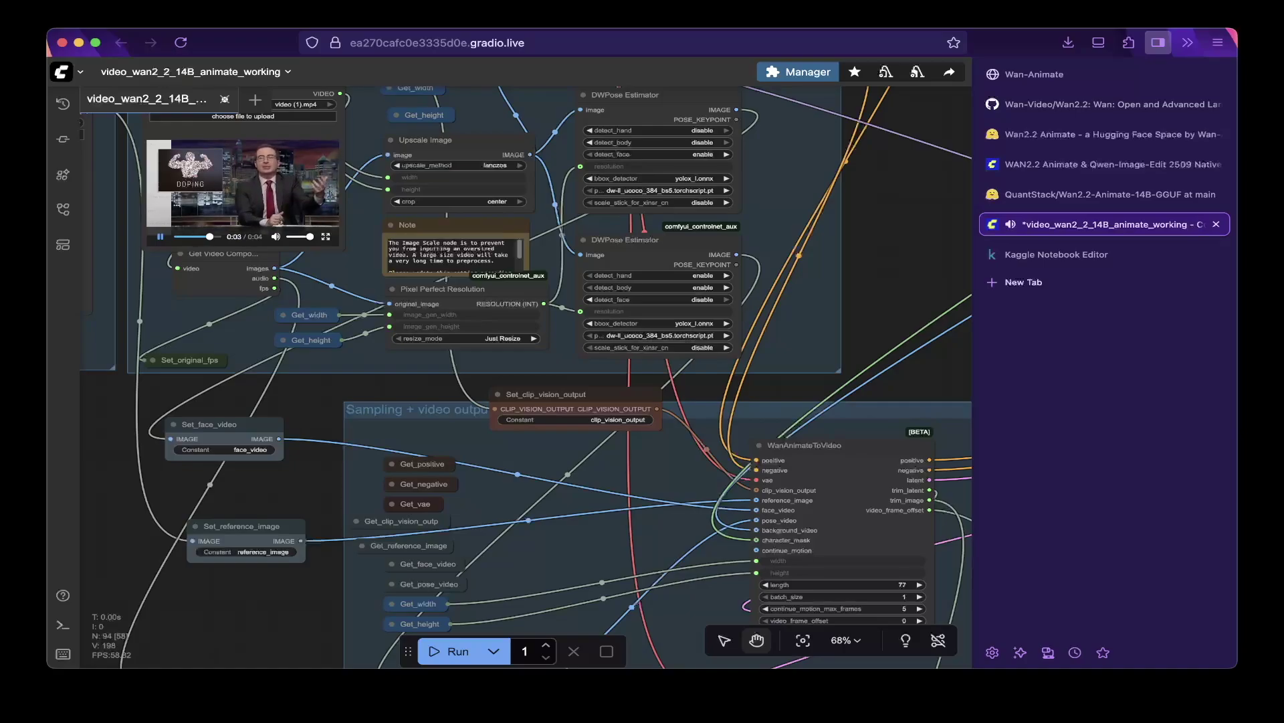
pyautogui.moveTo(439, 249); pyautogui.dragTo(703, 321)
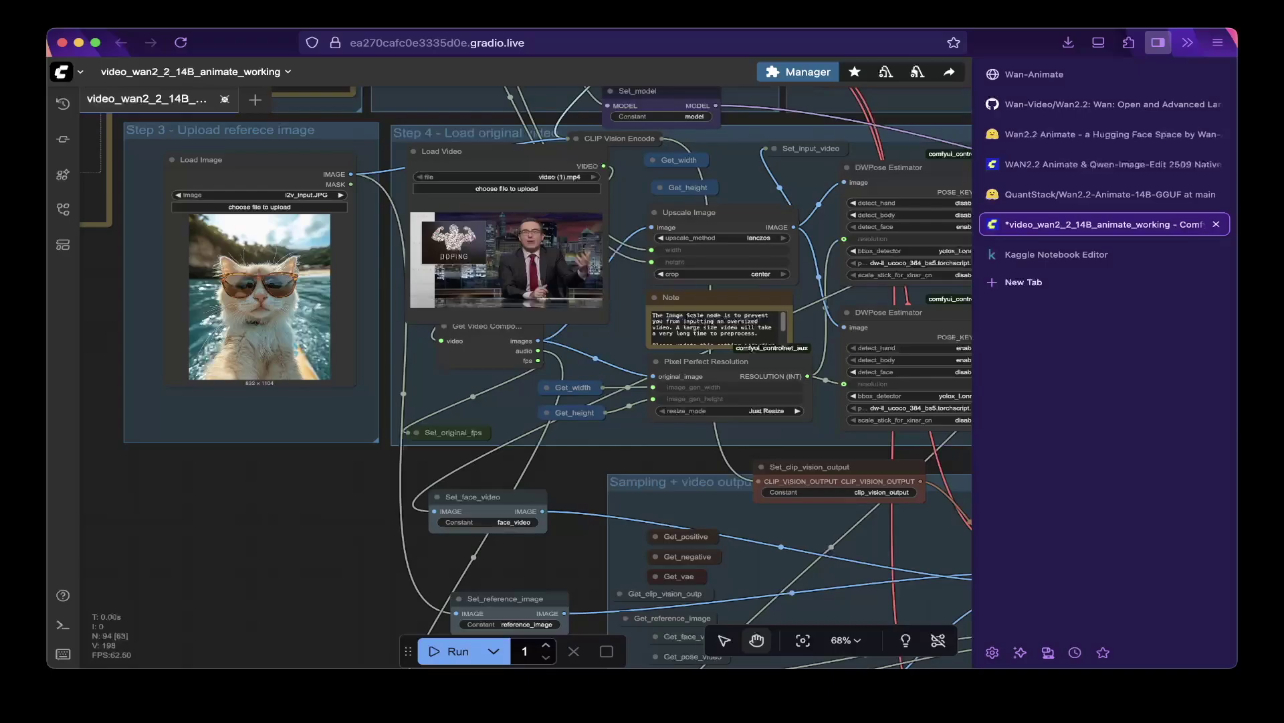
pyautogui.scroll(-2, 435, 267)
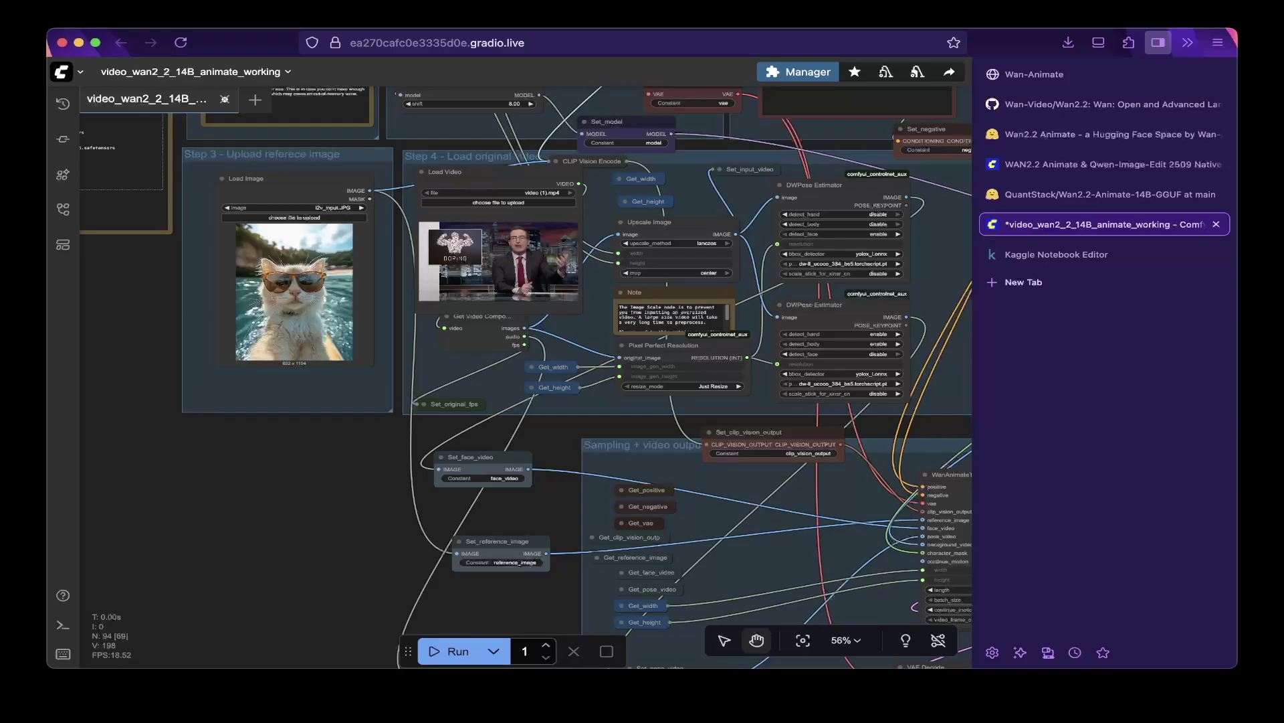
pyautogui.moveTo(642, 426); pyautogui.dragTo(392, 448)
pyautogui.hscroll(10, 526, 376)
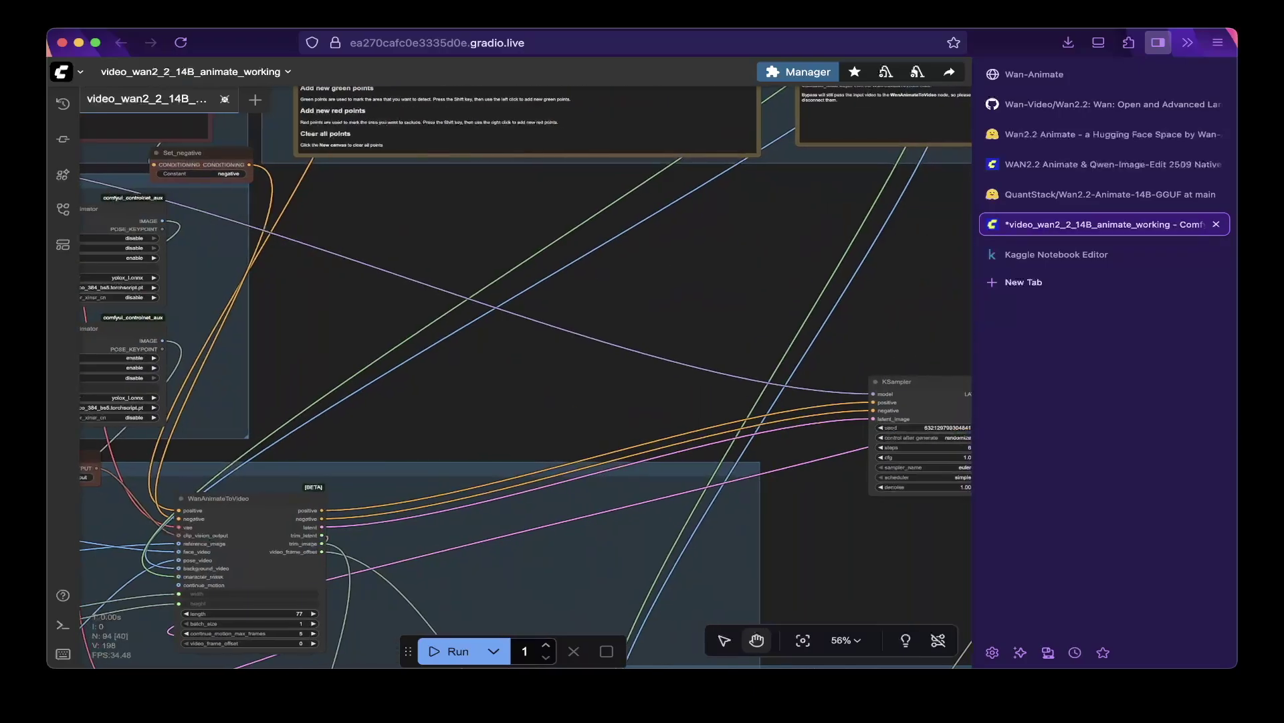
pyautogui.hscroll(6, 525, 376)
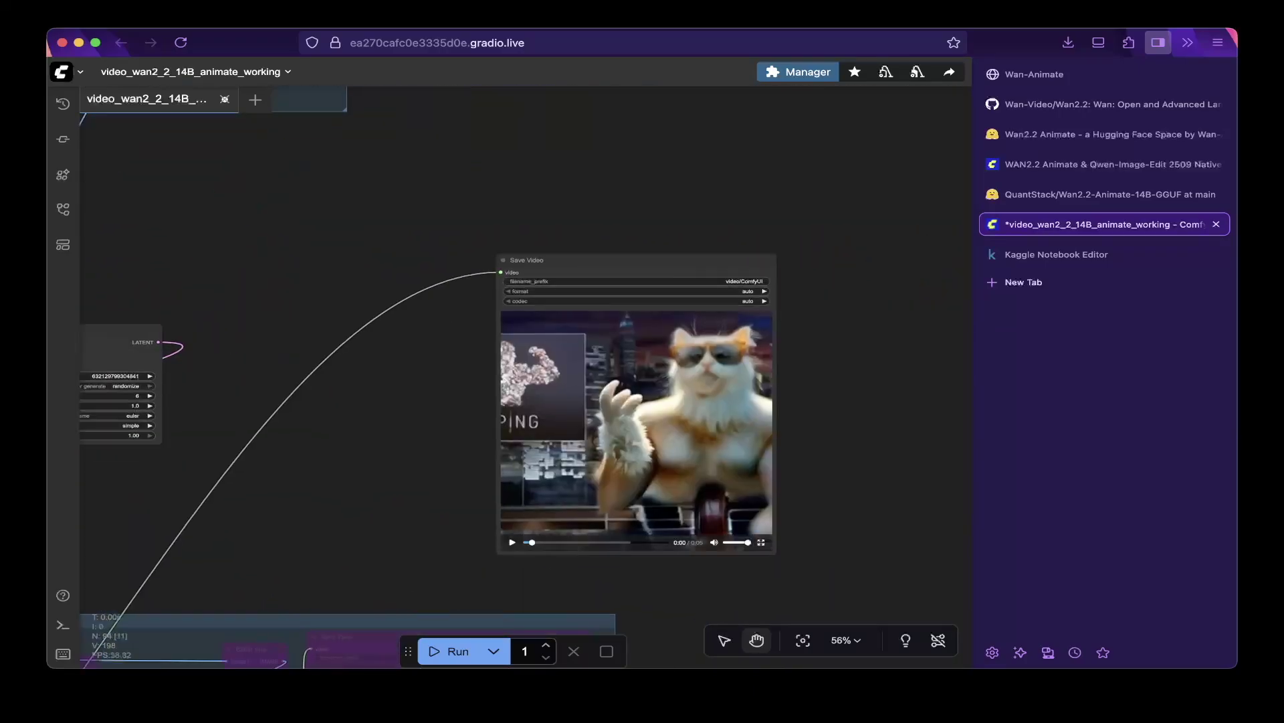
pyautogui.scroll(2, 529, 361)
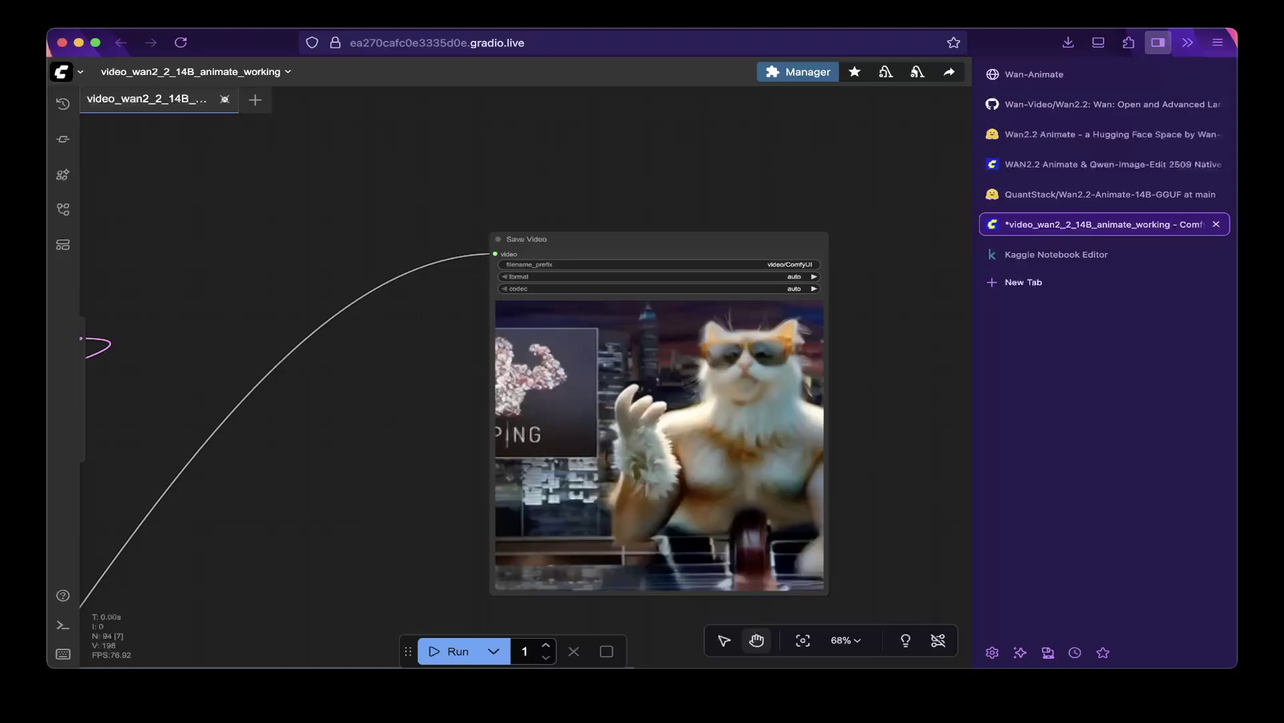
pyautogui.moveTo(401, 435); pyautogui.dragTo(370, 368)
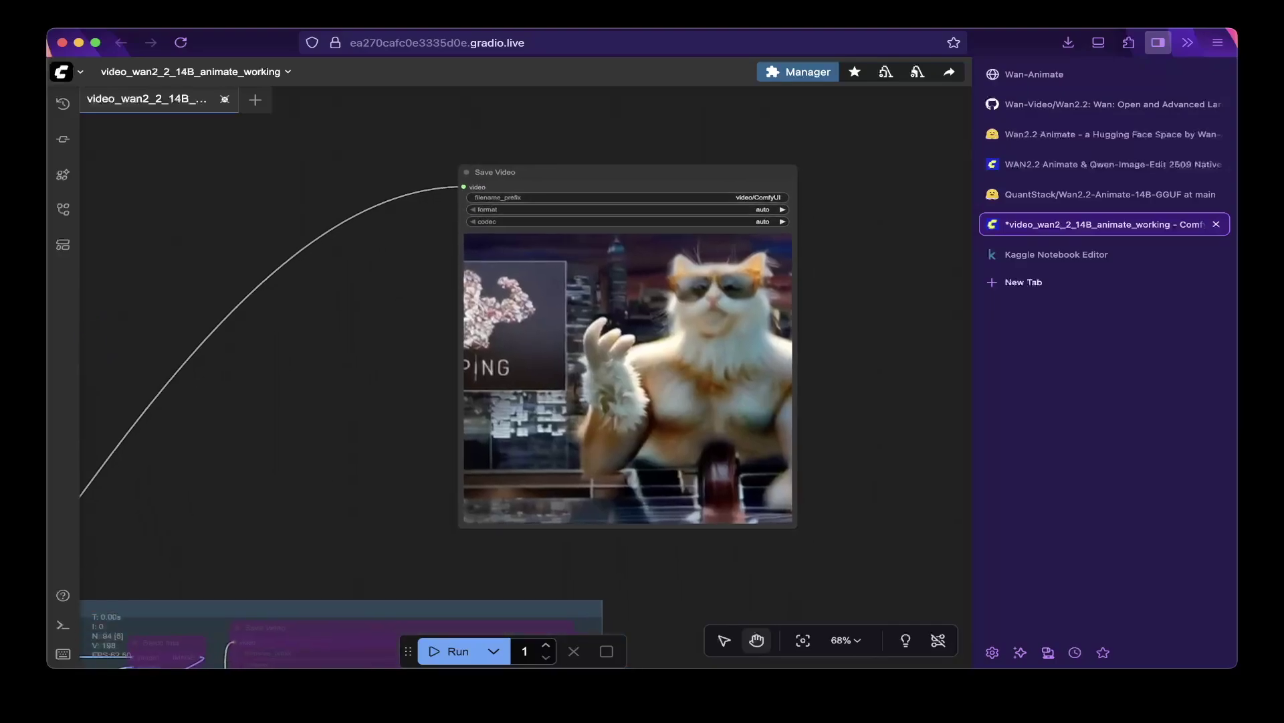